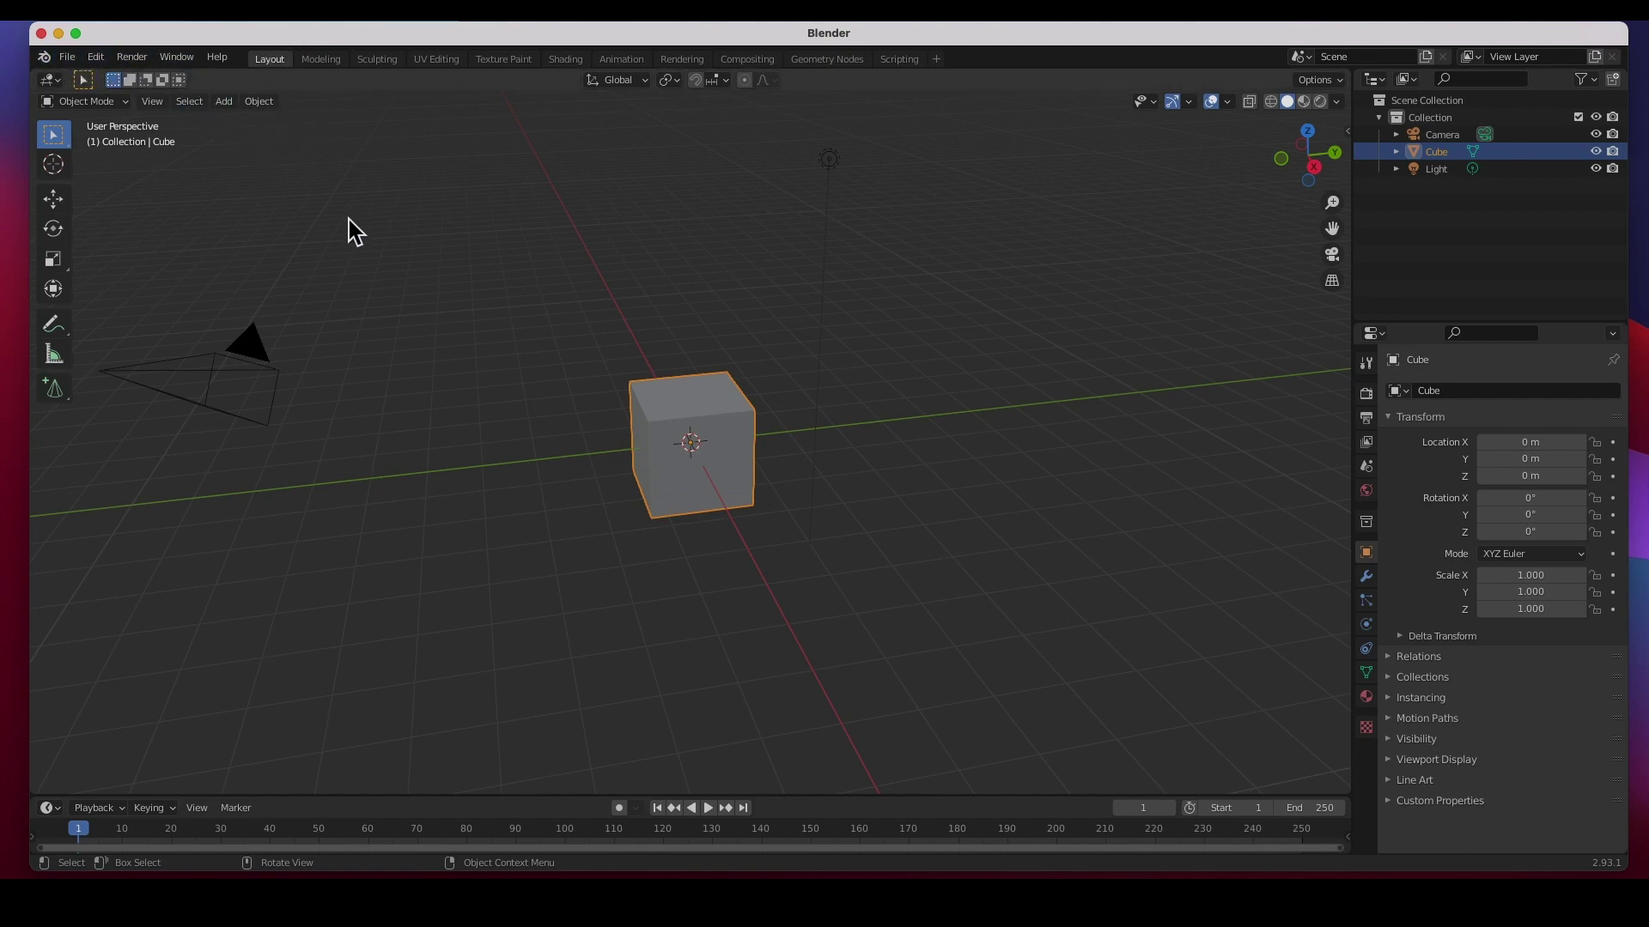
Step: View the Blender version and licence information, close it, and look at the application's System options
click(43, 58)
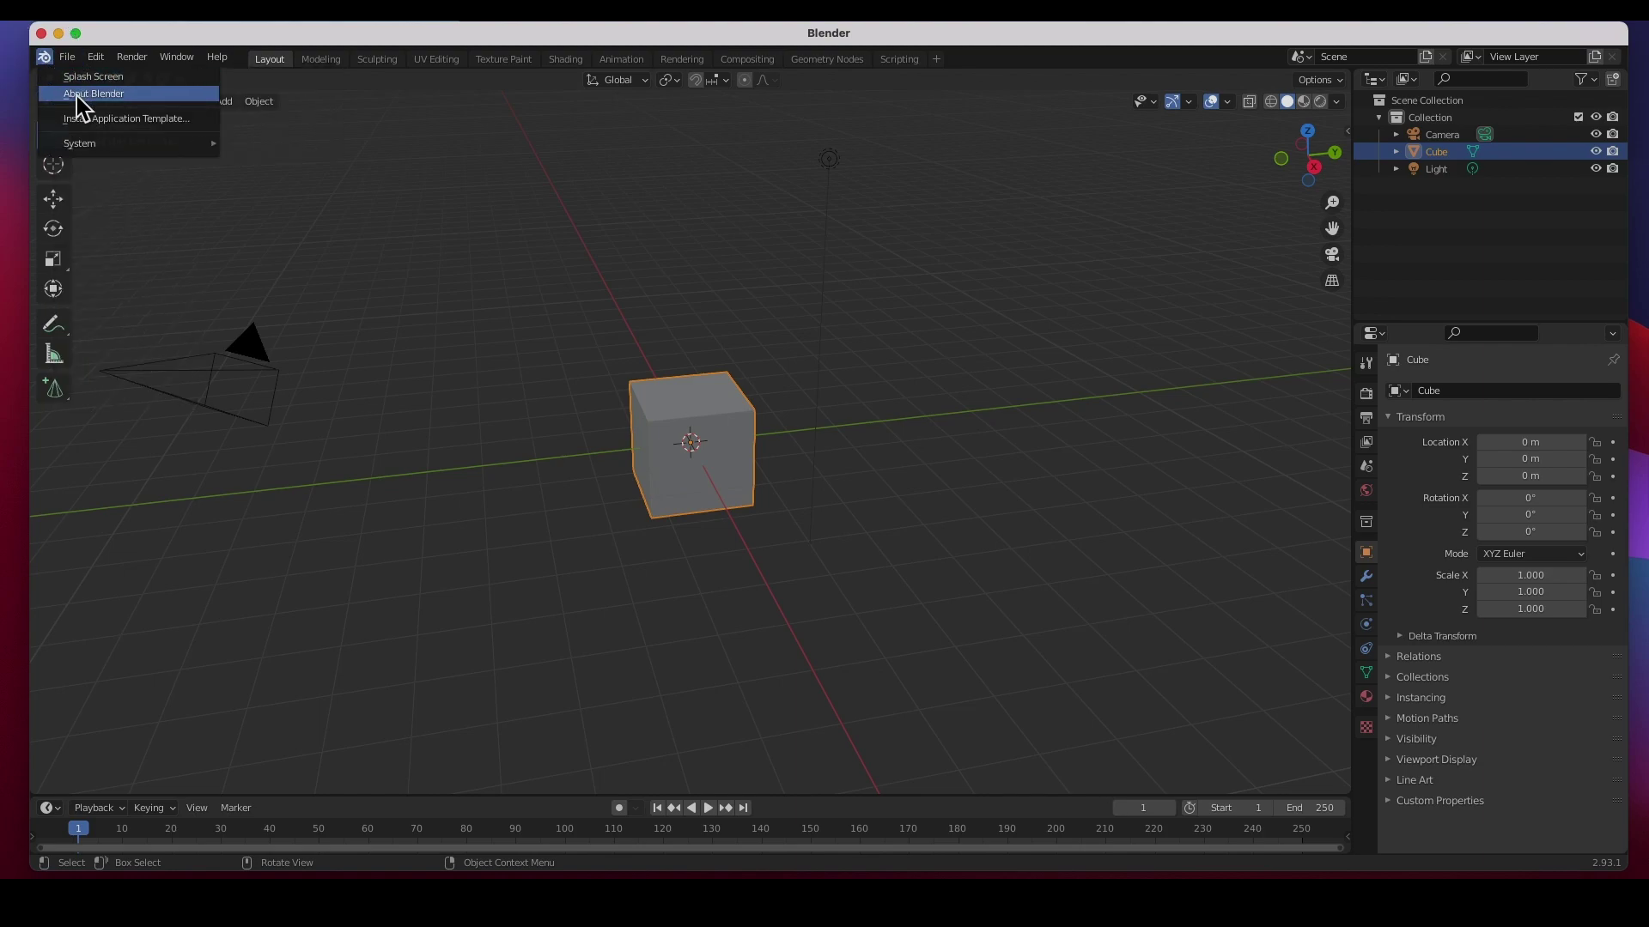
click(76, 94)
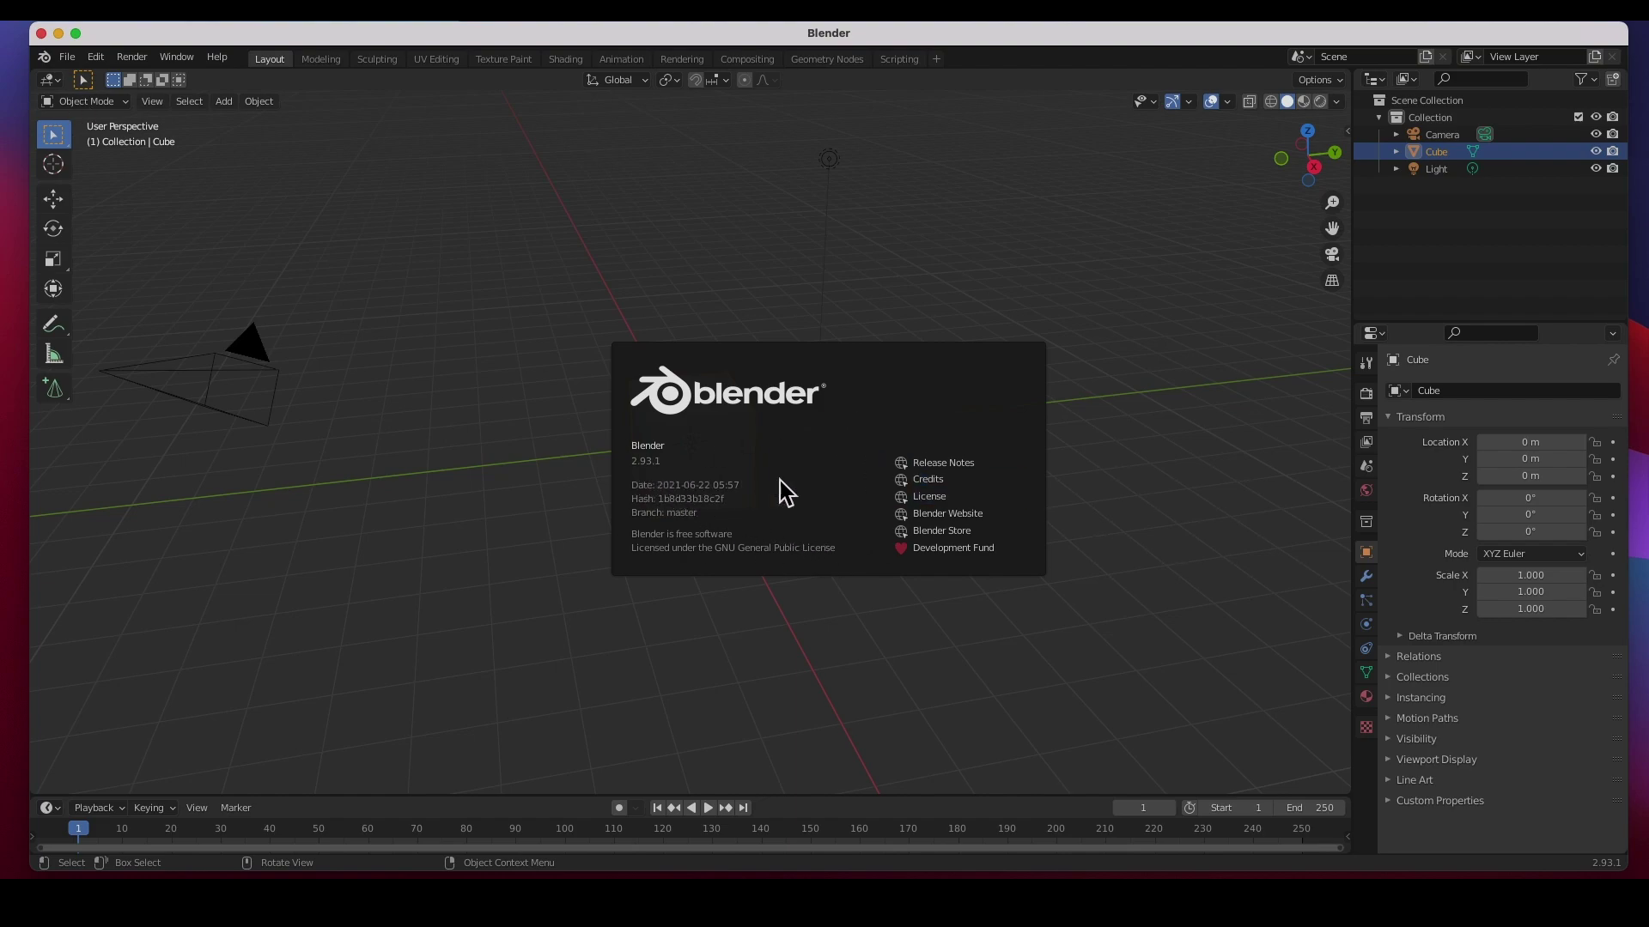
click(50, 63)
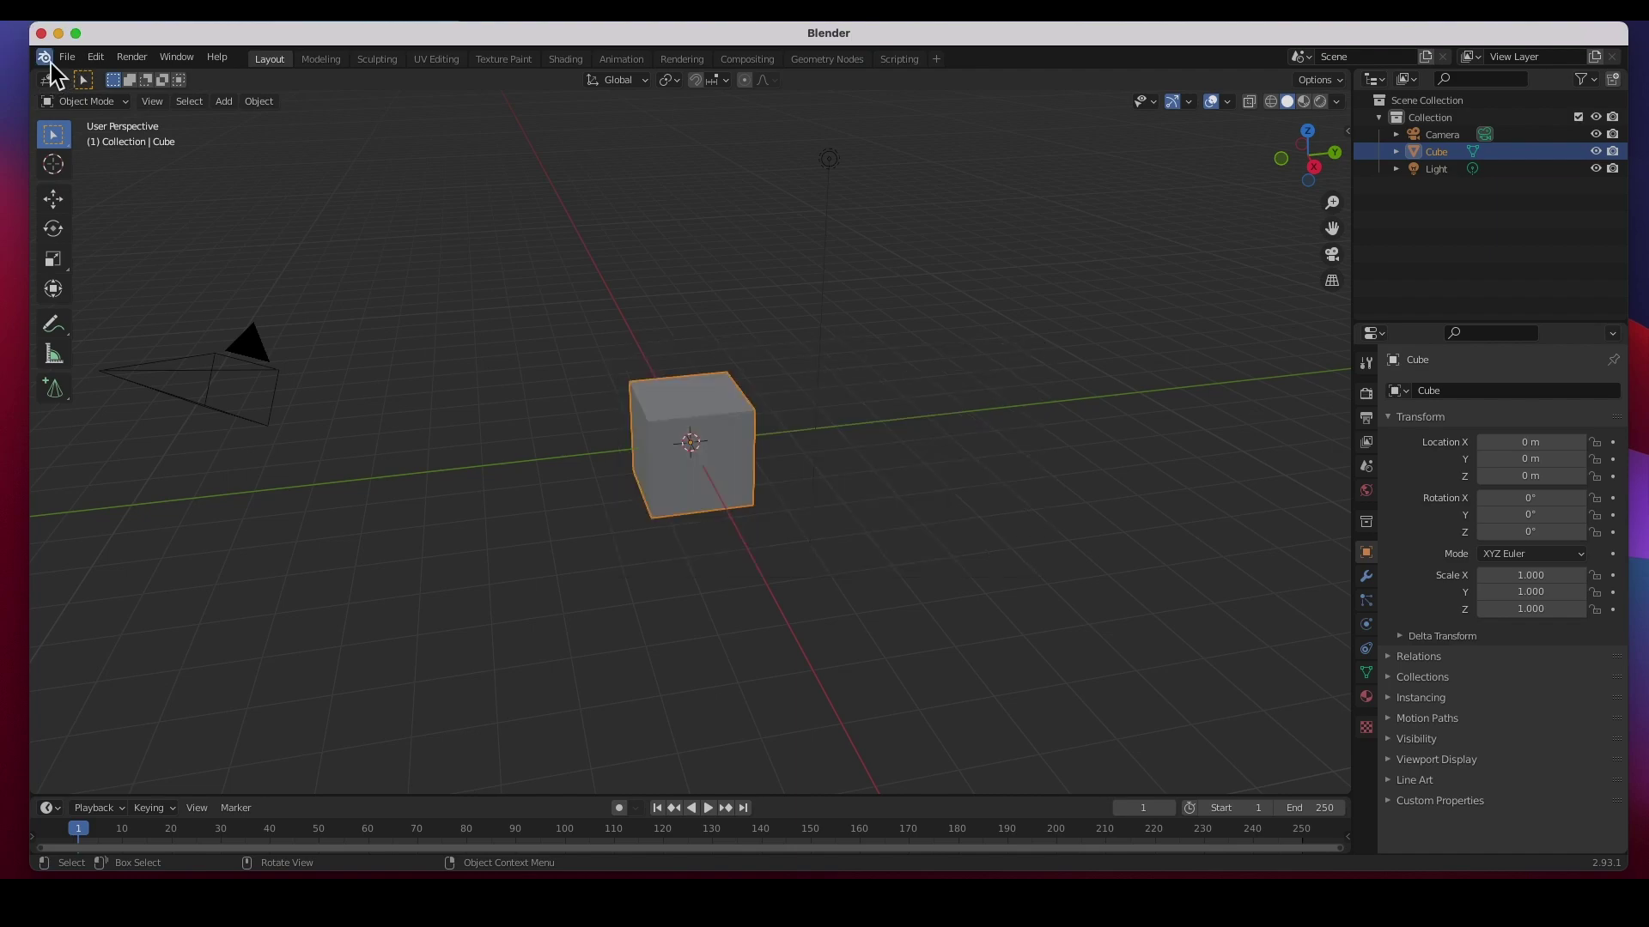
click(47, 60)
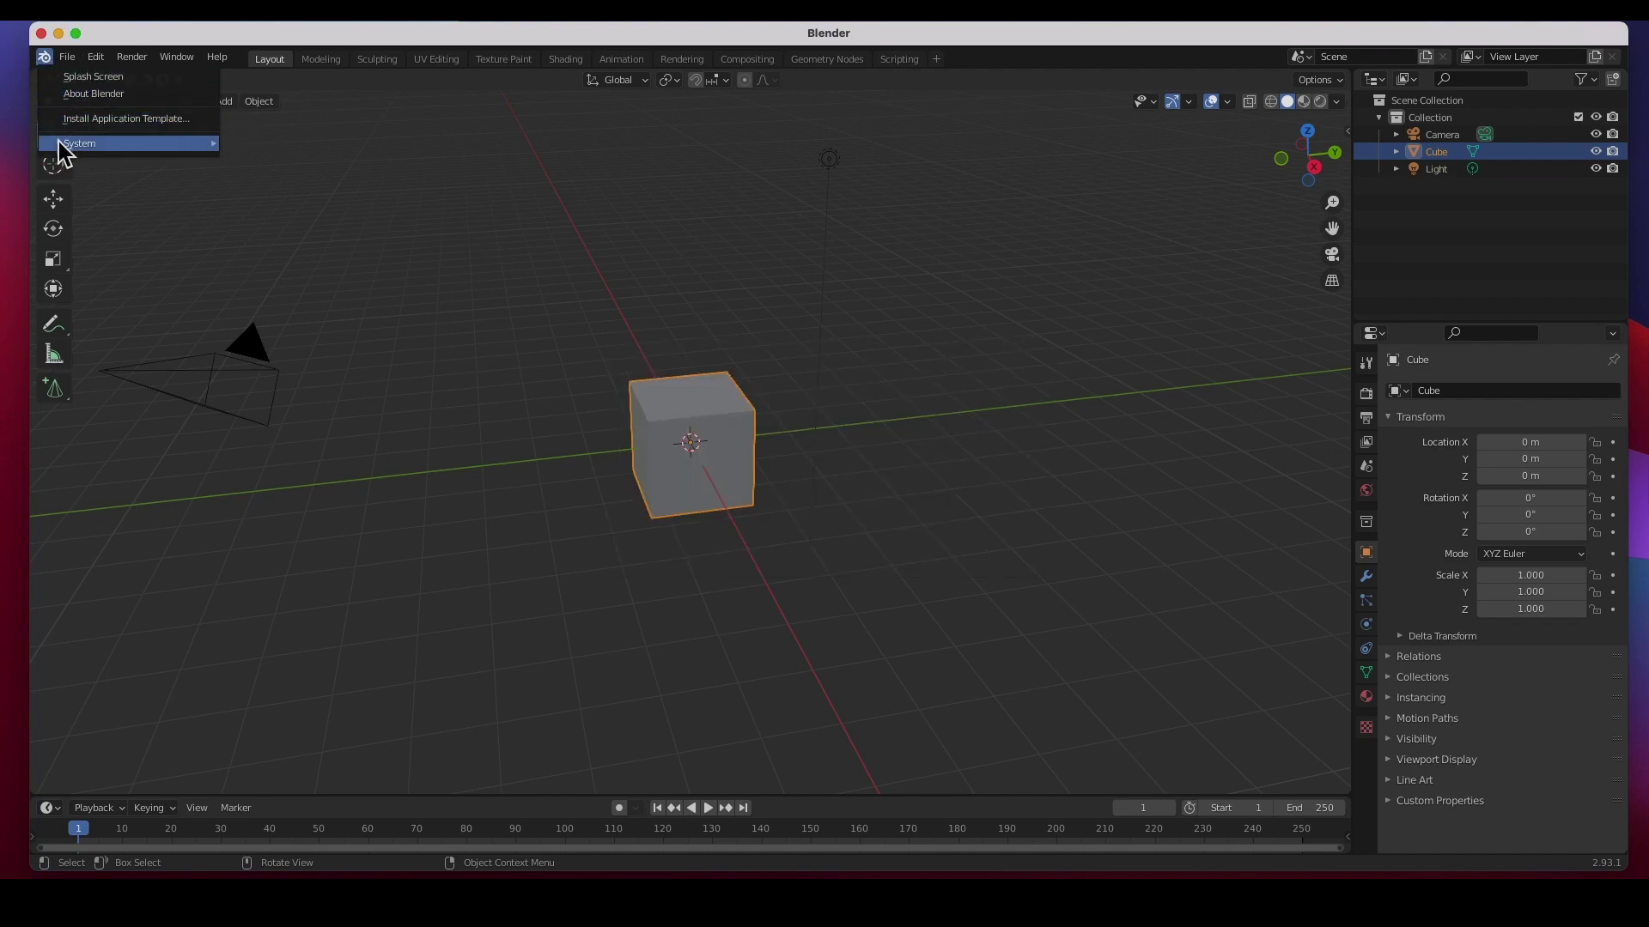
mouse_move(65, 148)
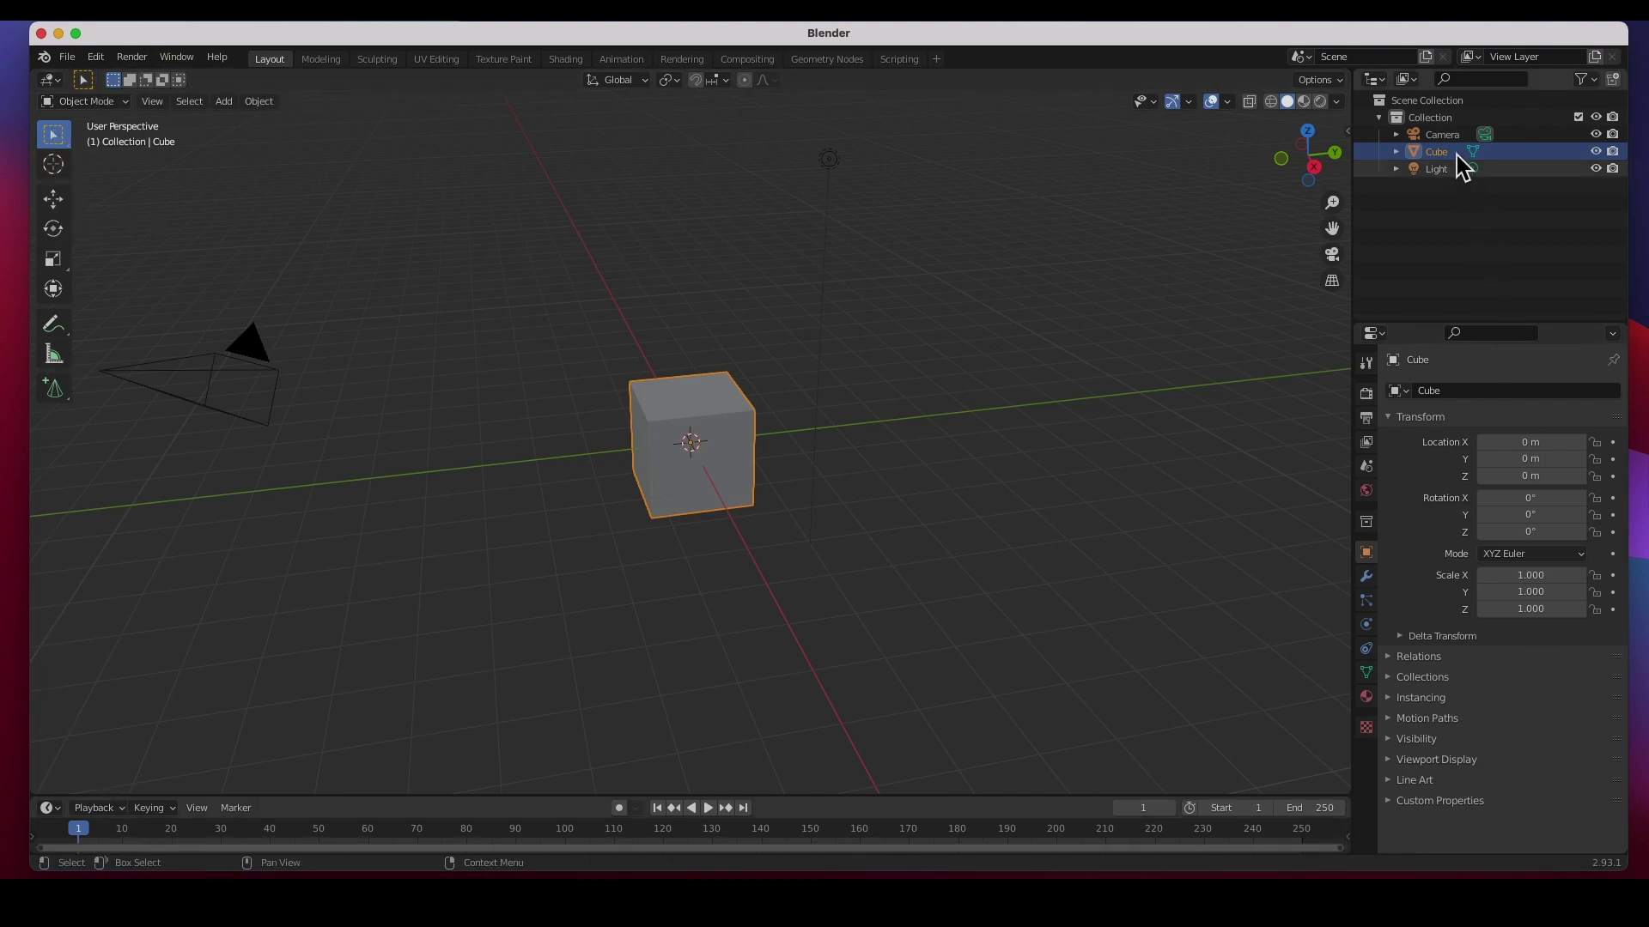
Step: Look through the Modeling, Sculpting, UV Editing, Texture Paint and Shading workspaces in turn
click(319, 60)
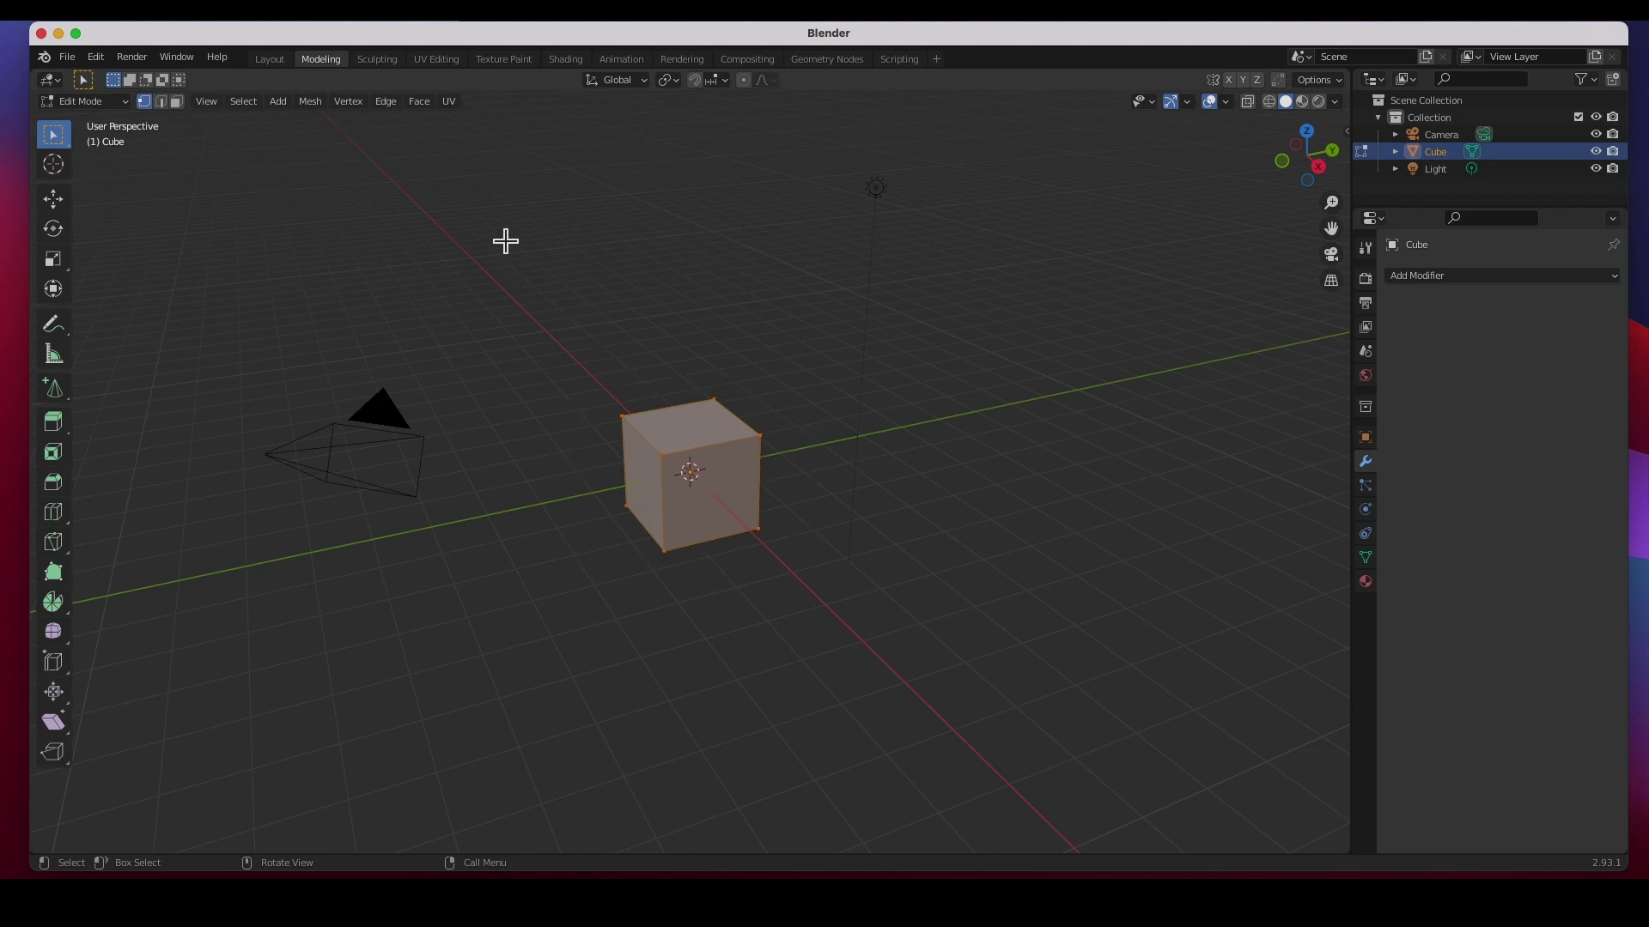
click(370, 59)
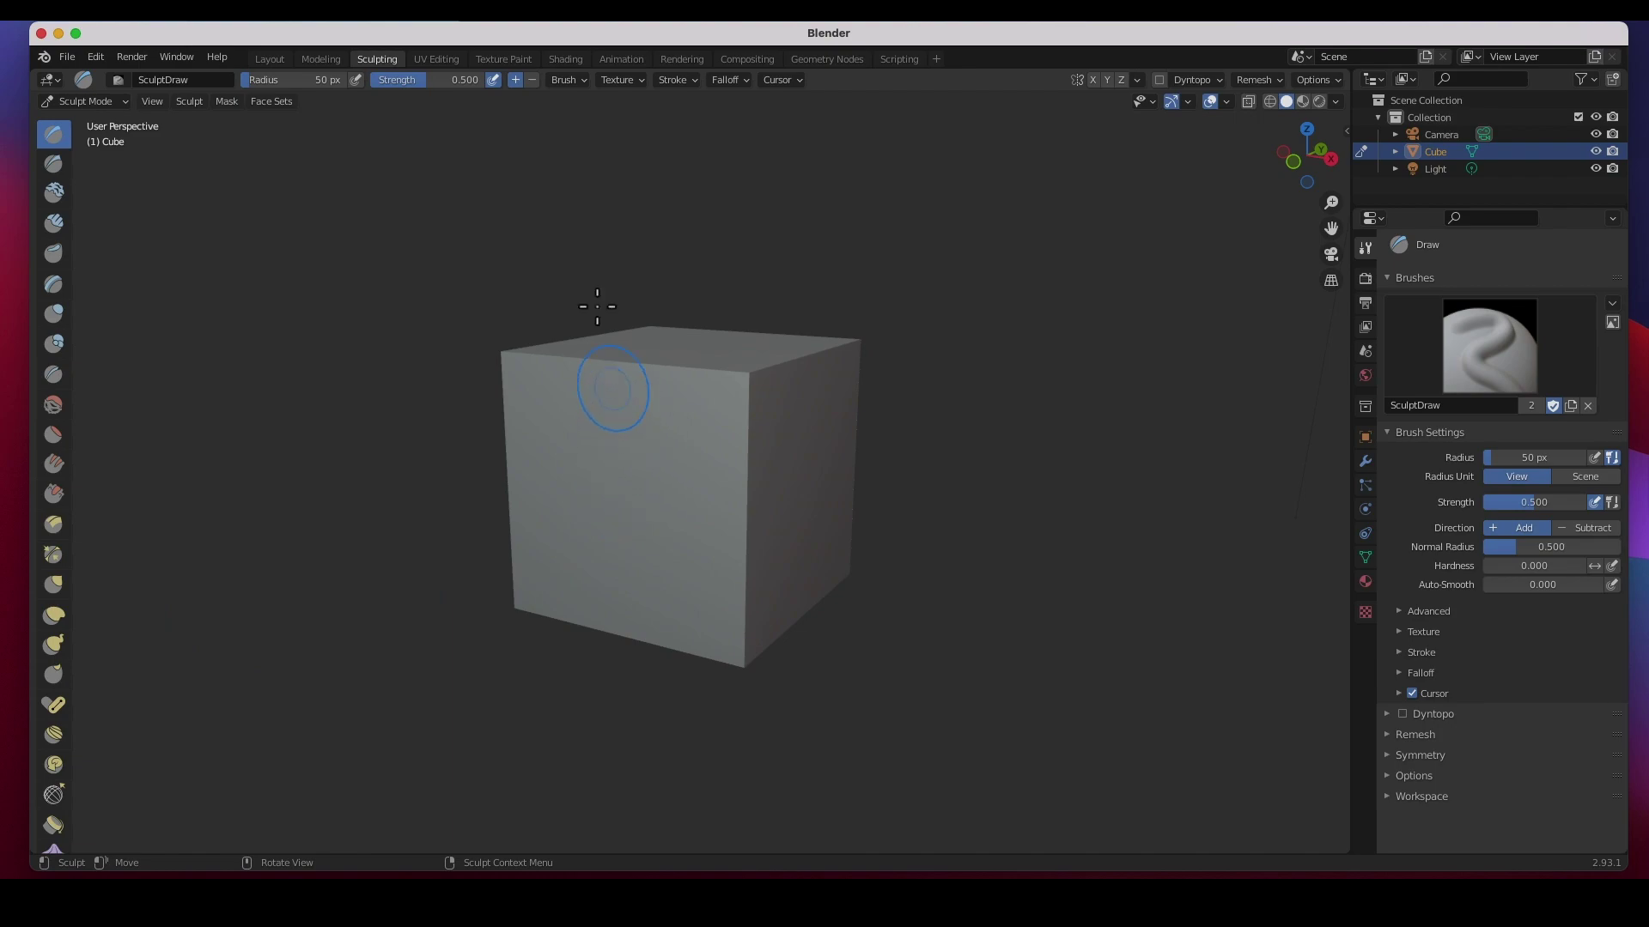
click(450, 62)
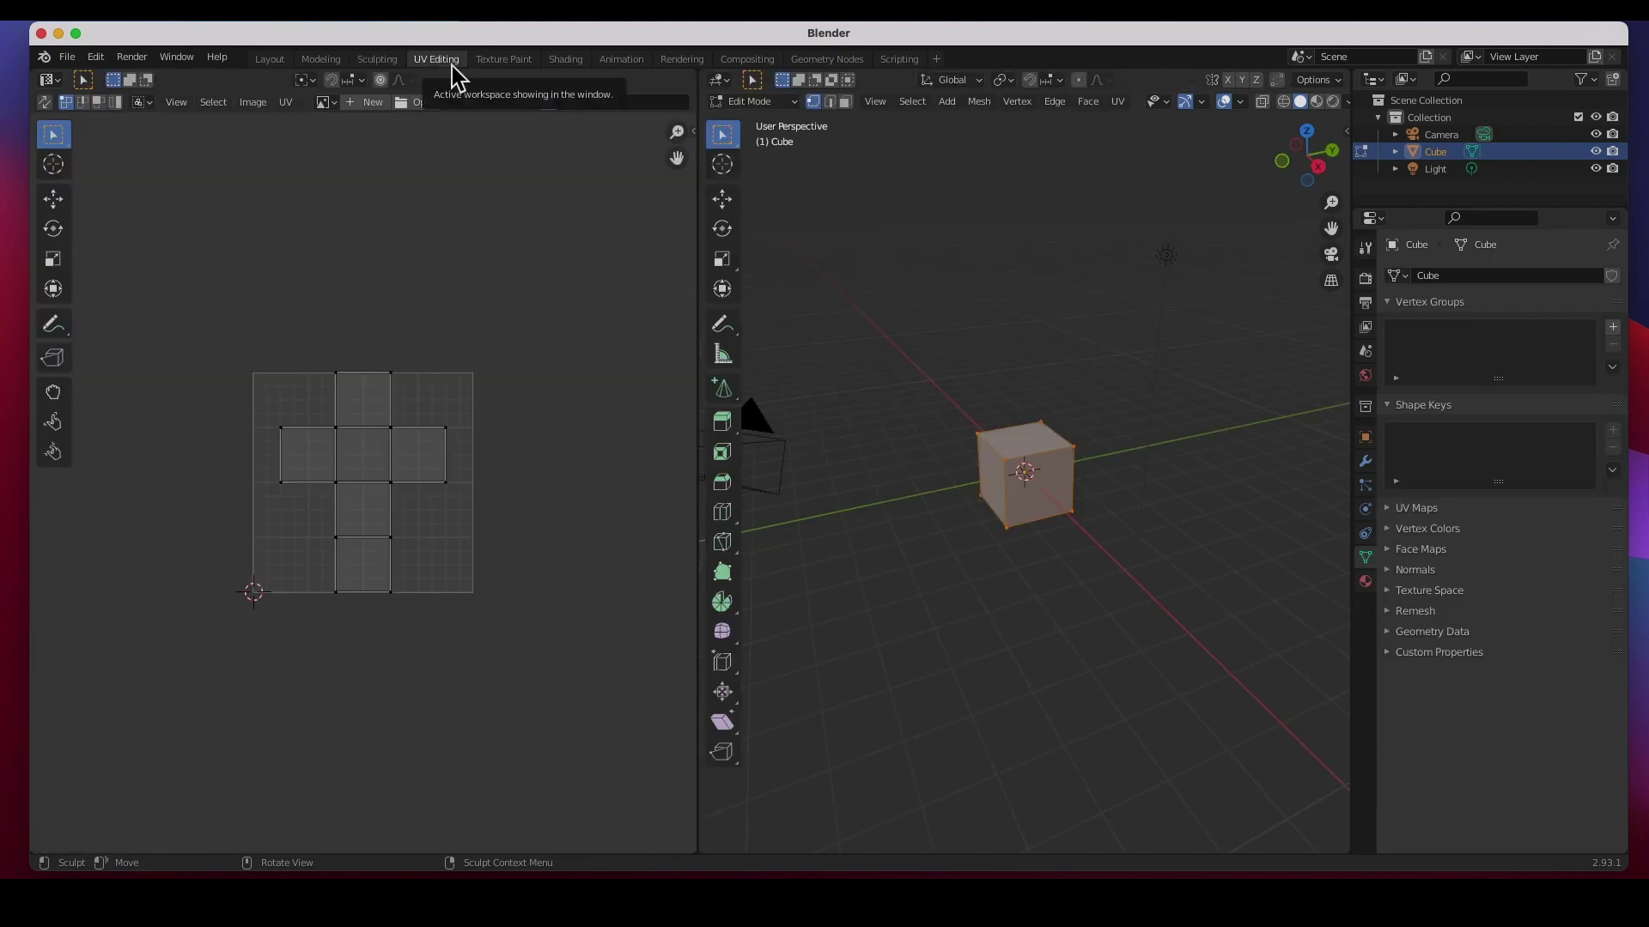
click(506, 62)
click(567, 62)
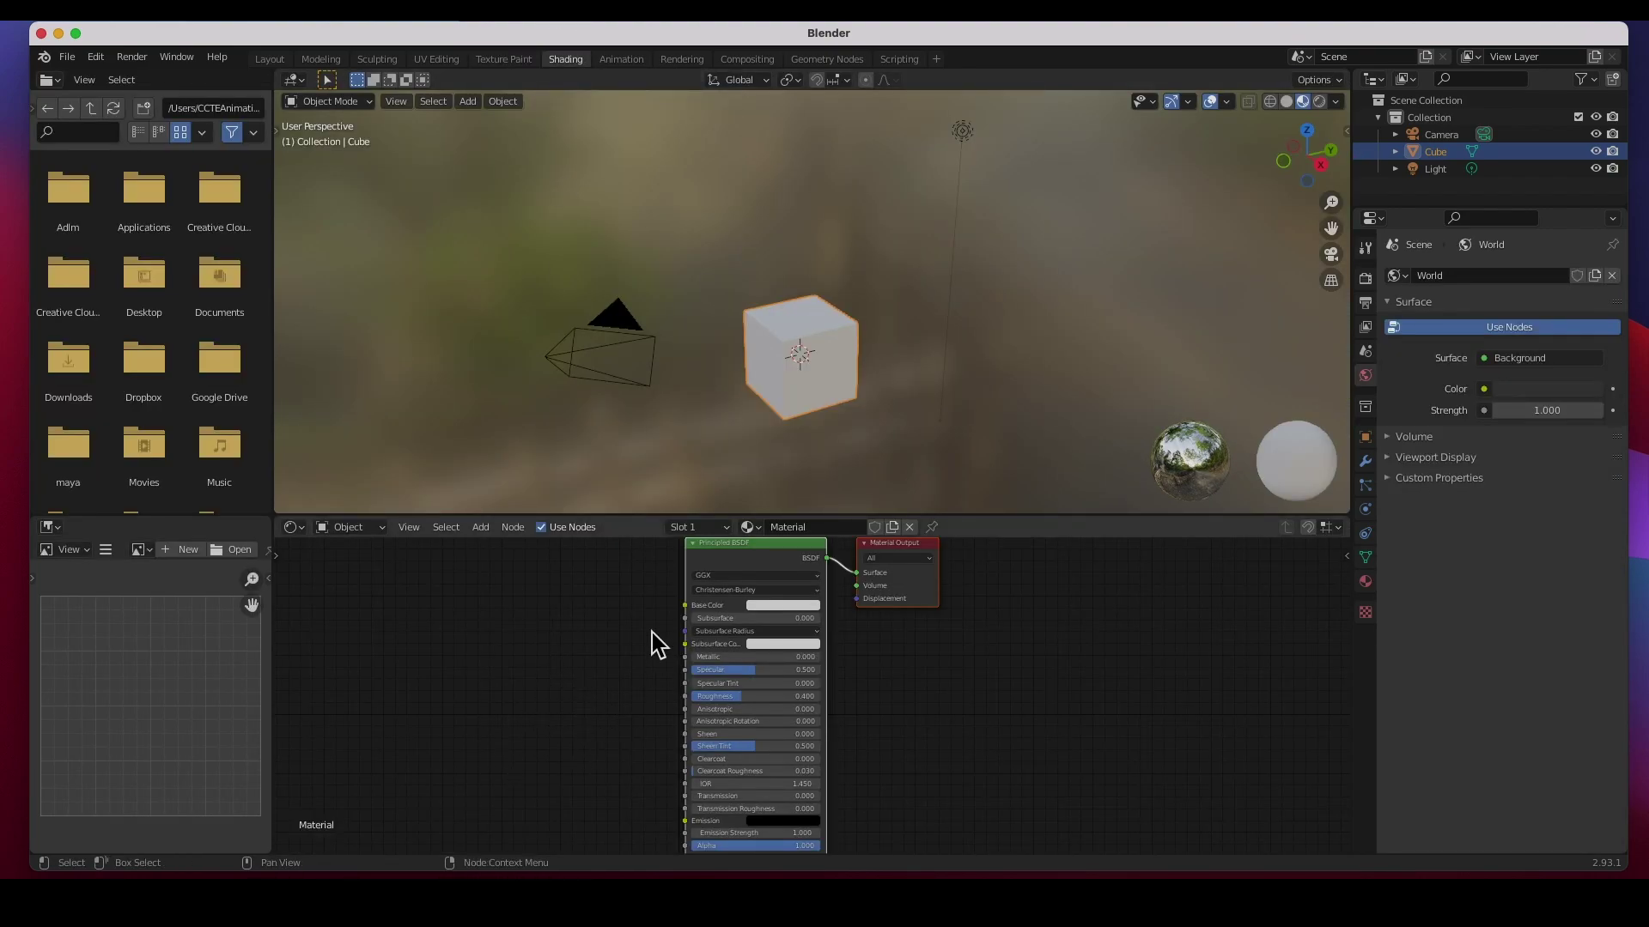
Step: Look through the Animation, Rendering, Compositing, Geometry Nodes and Scripting workspaces, and return to Layout
click(620, 60)
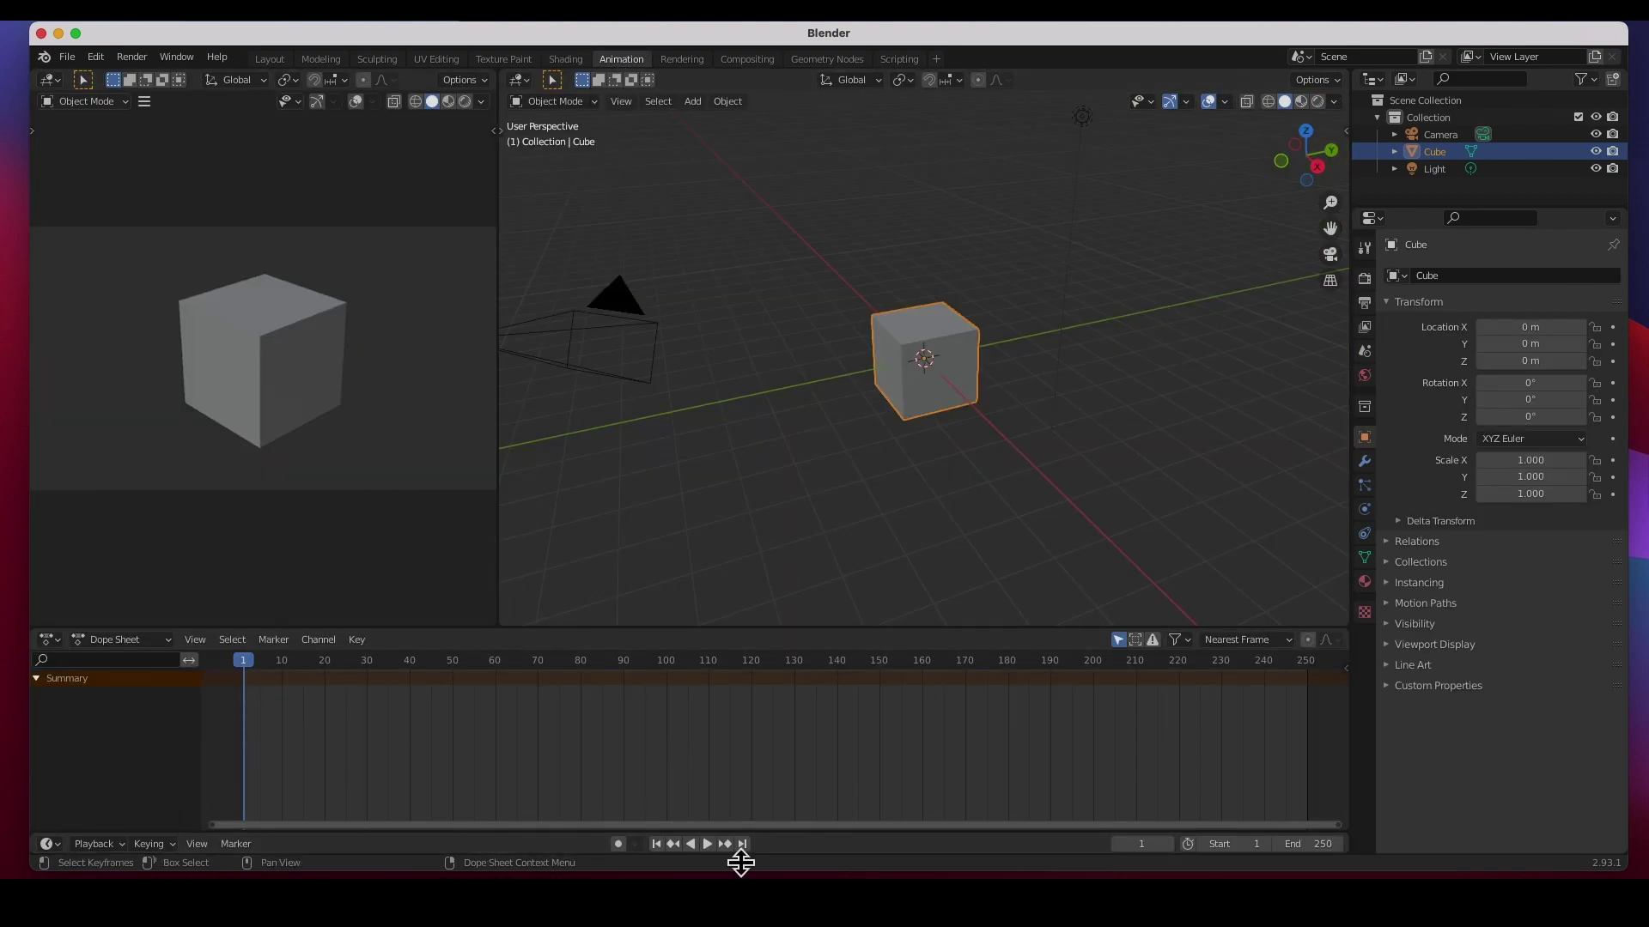
click(682, 61)
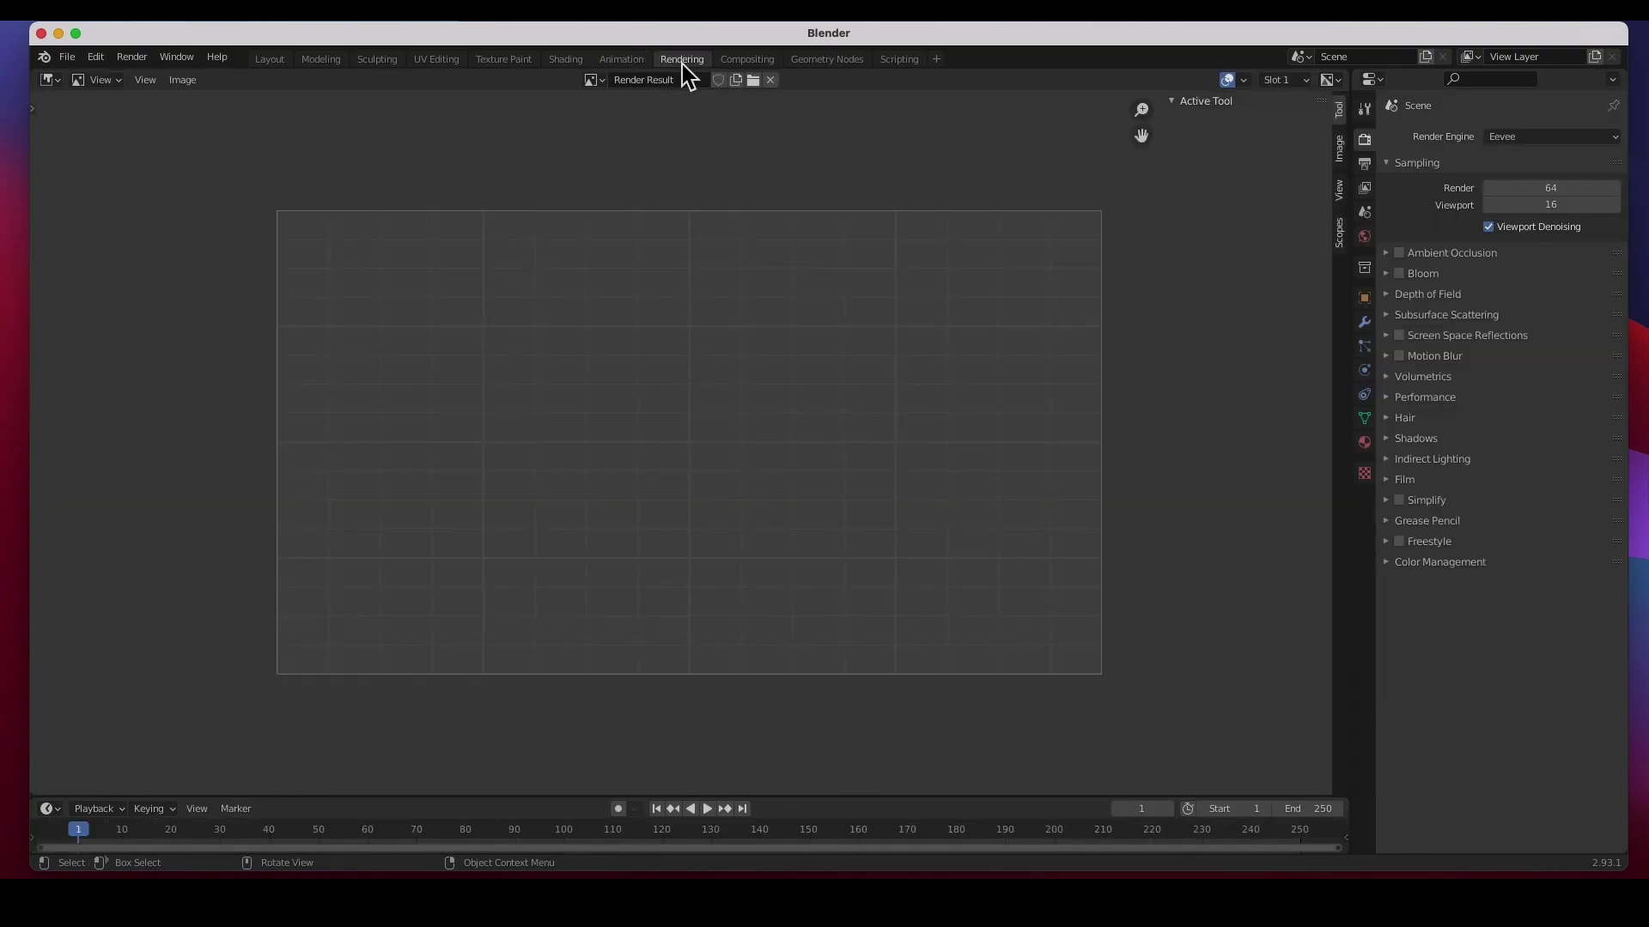
click(756, 60)
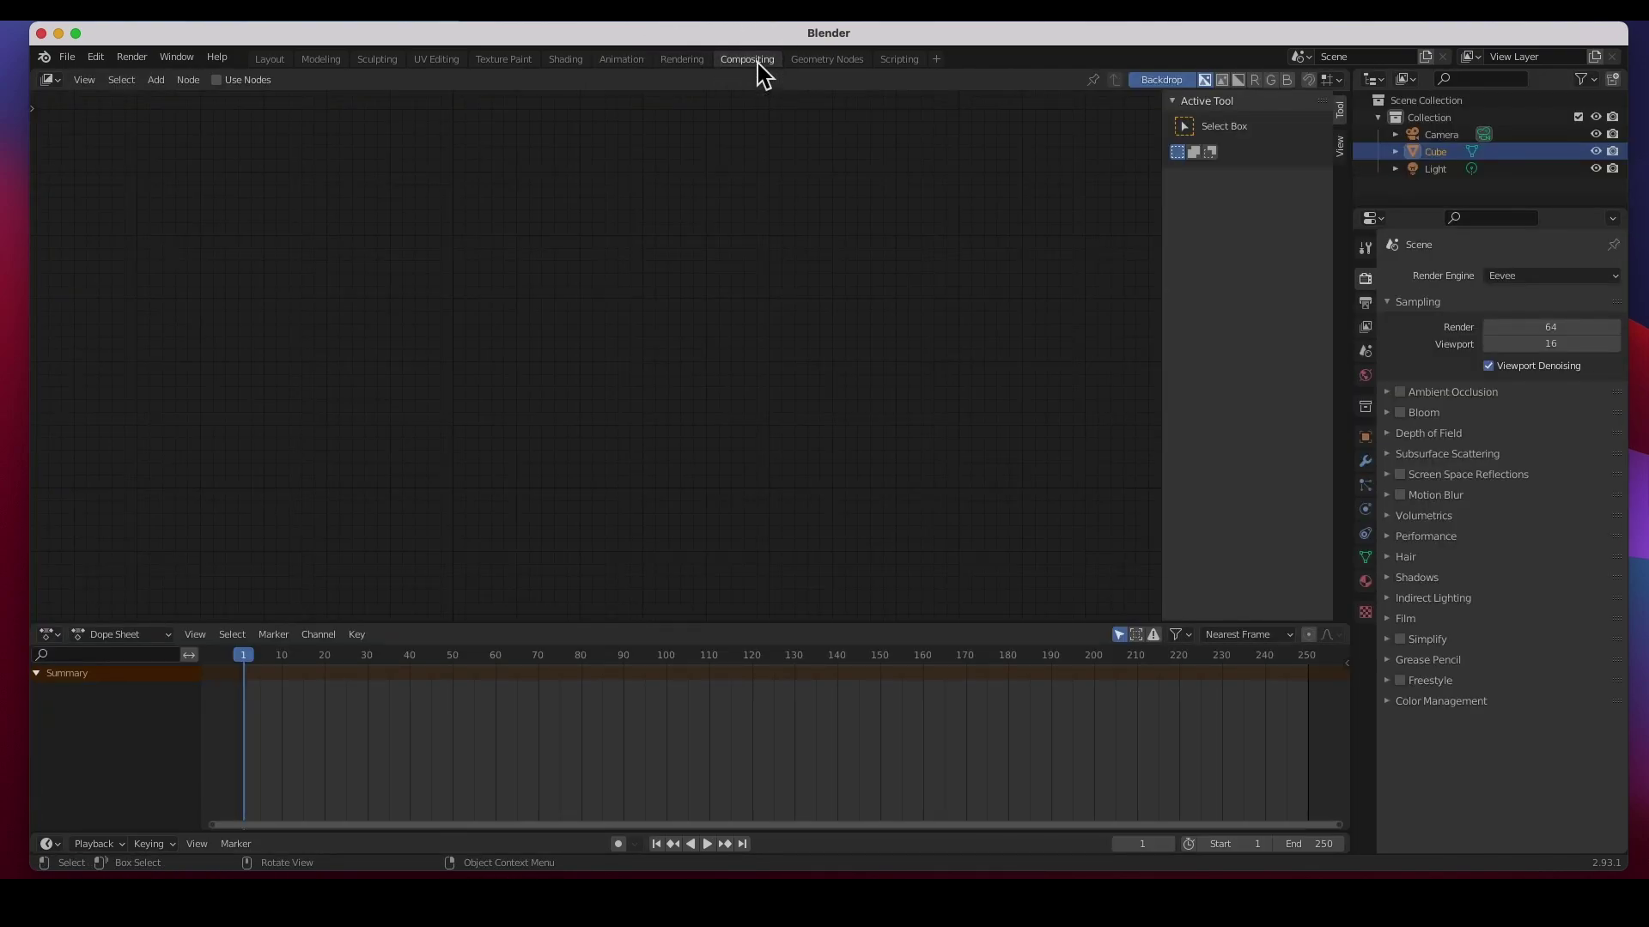
click(831, 61)
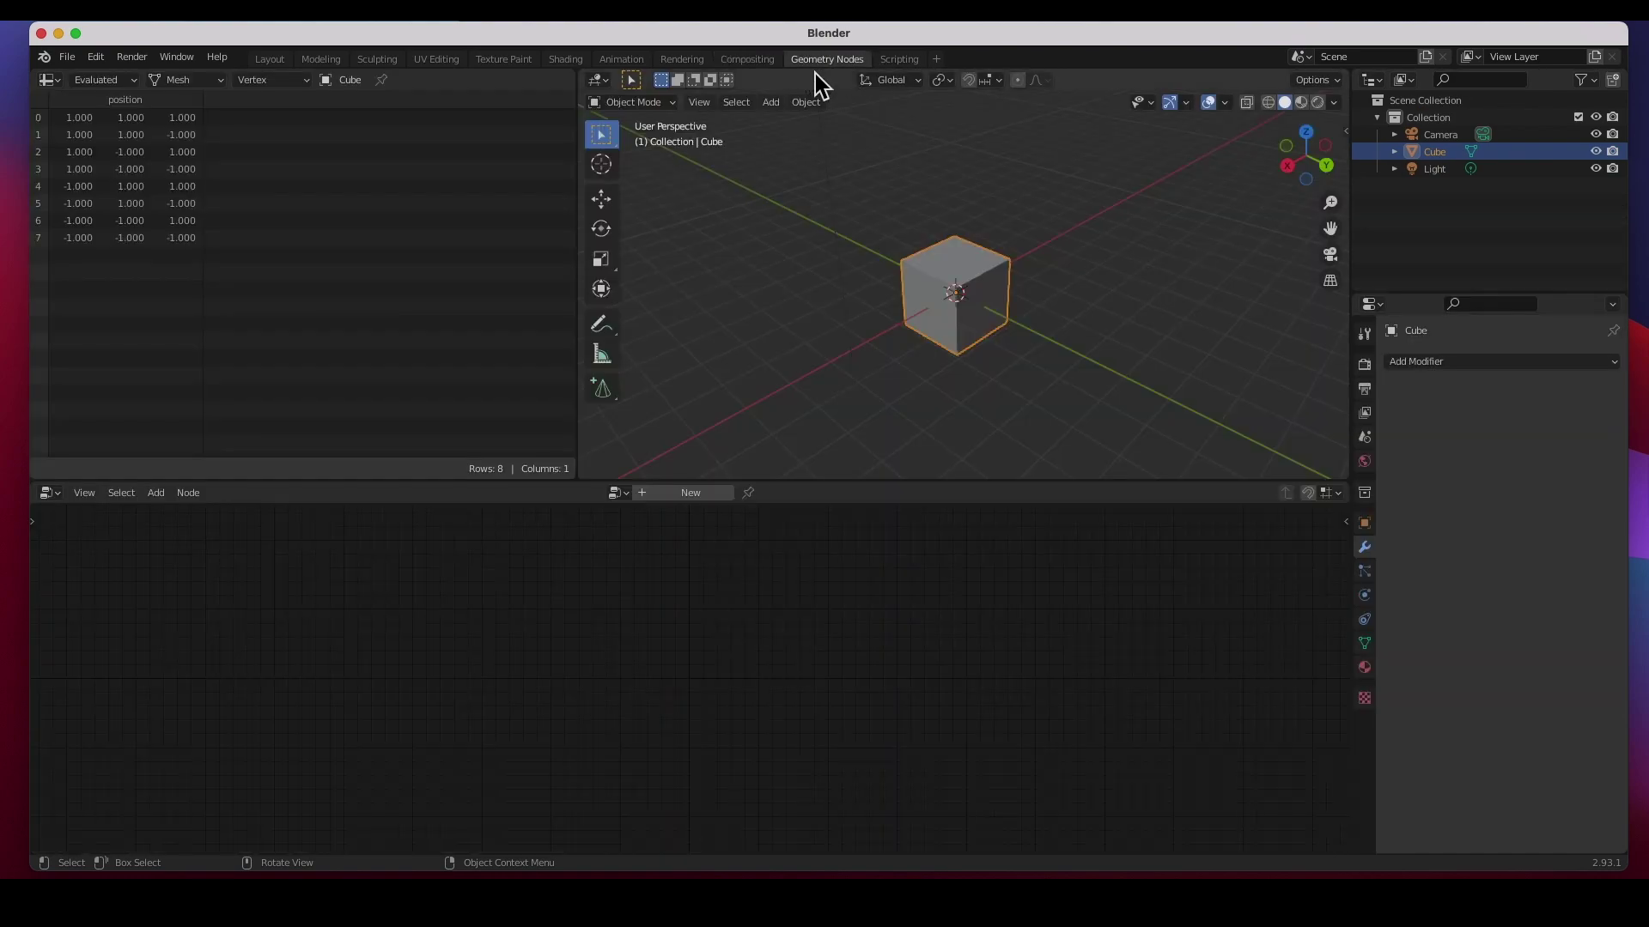
click(903, 67)
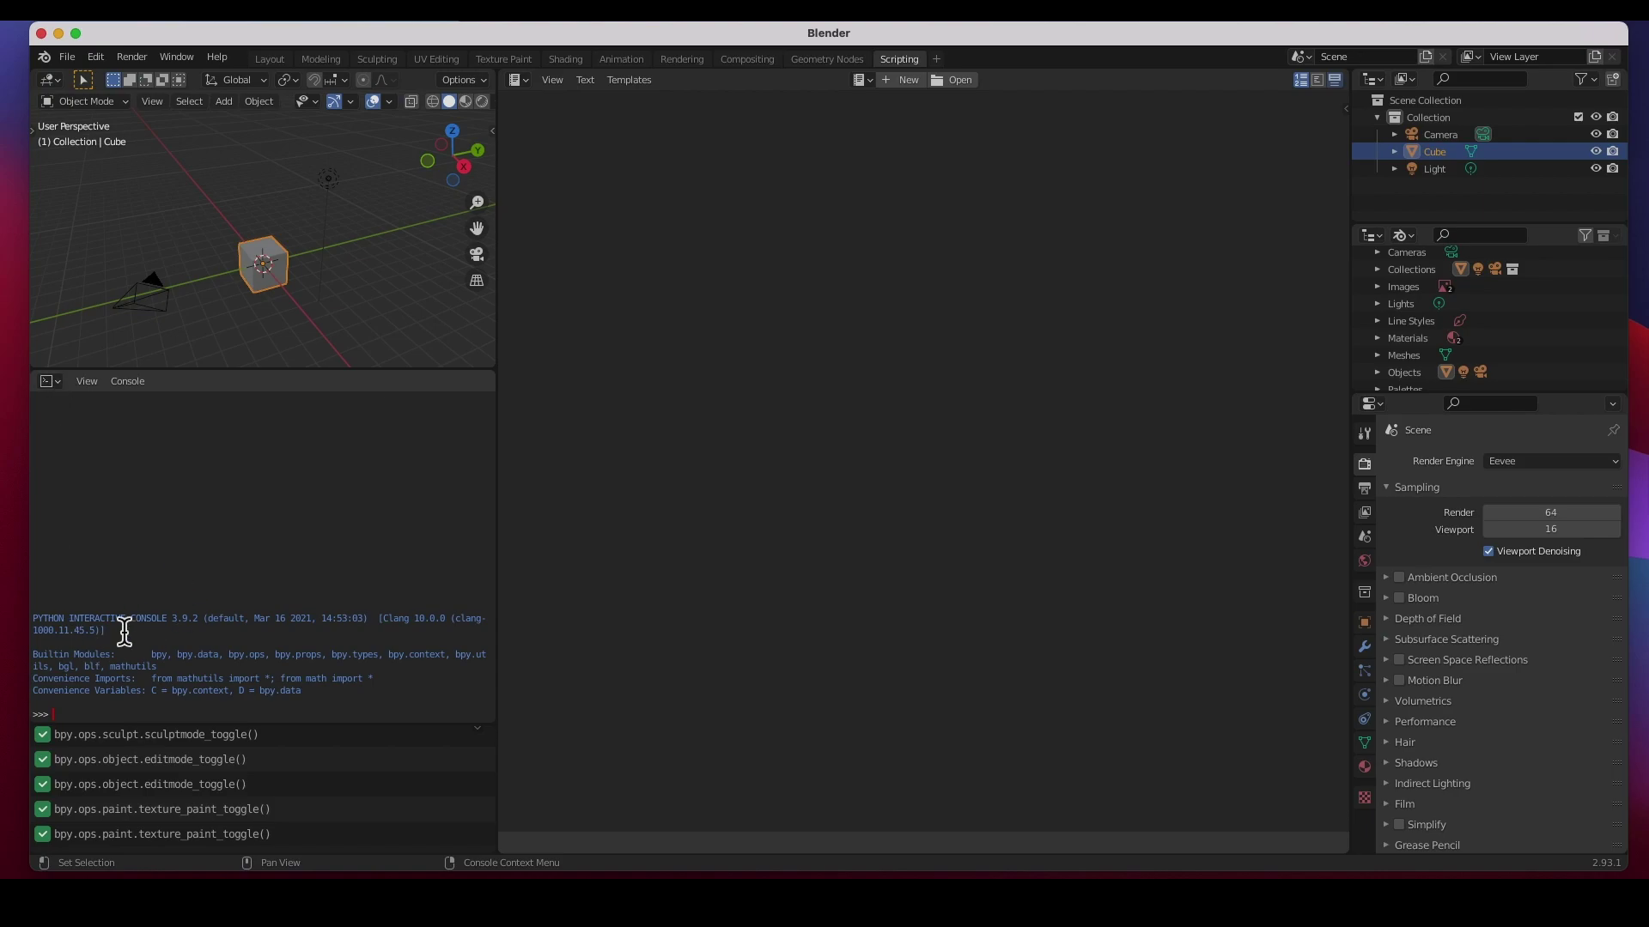
click(271, 61)
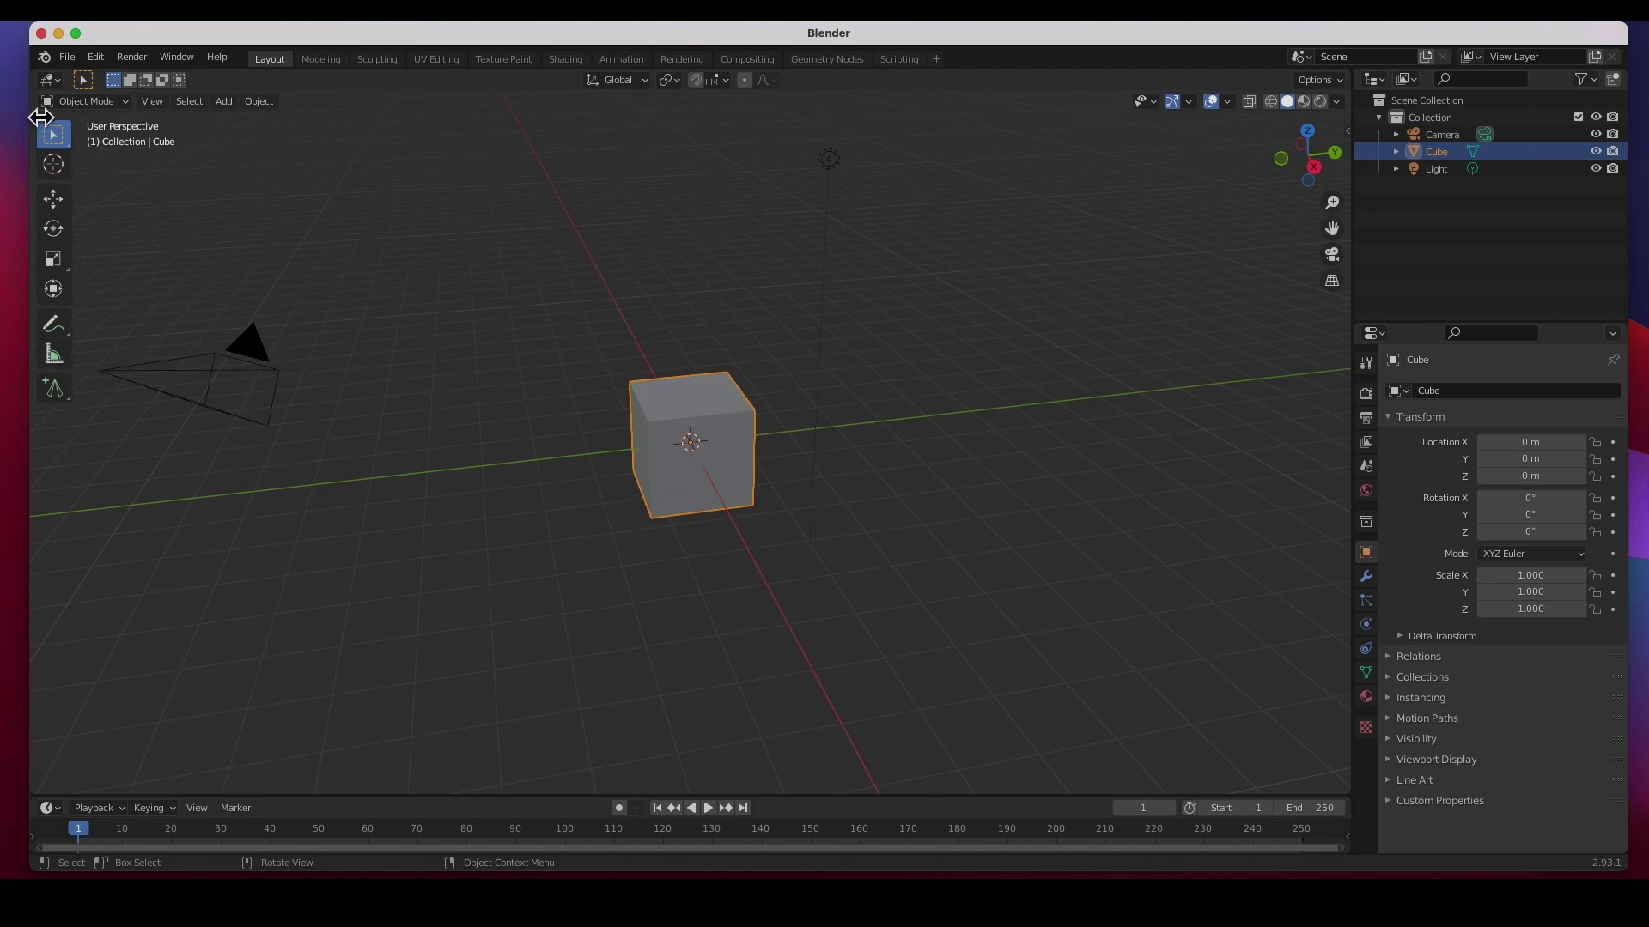
Step: Examine the editor types available for the 3D viewport and the Outliner, keeping each area's current editor
click(49, 82)
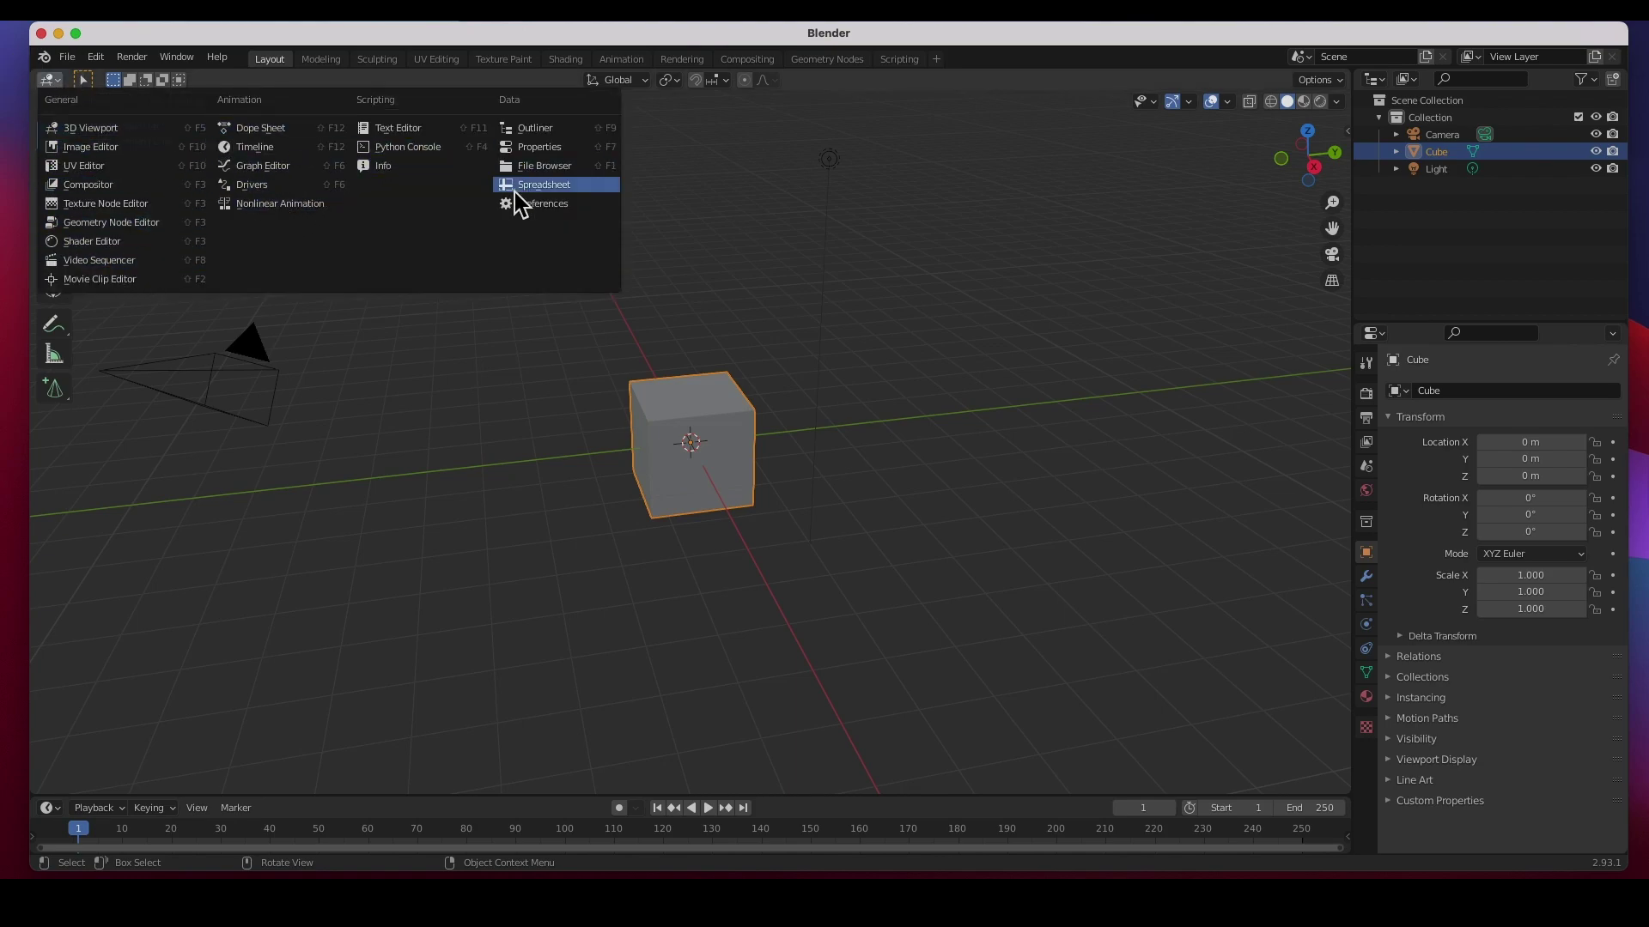
click(49, 83)
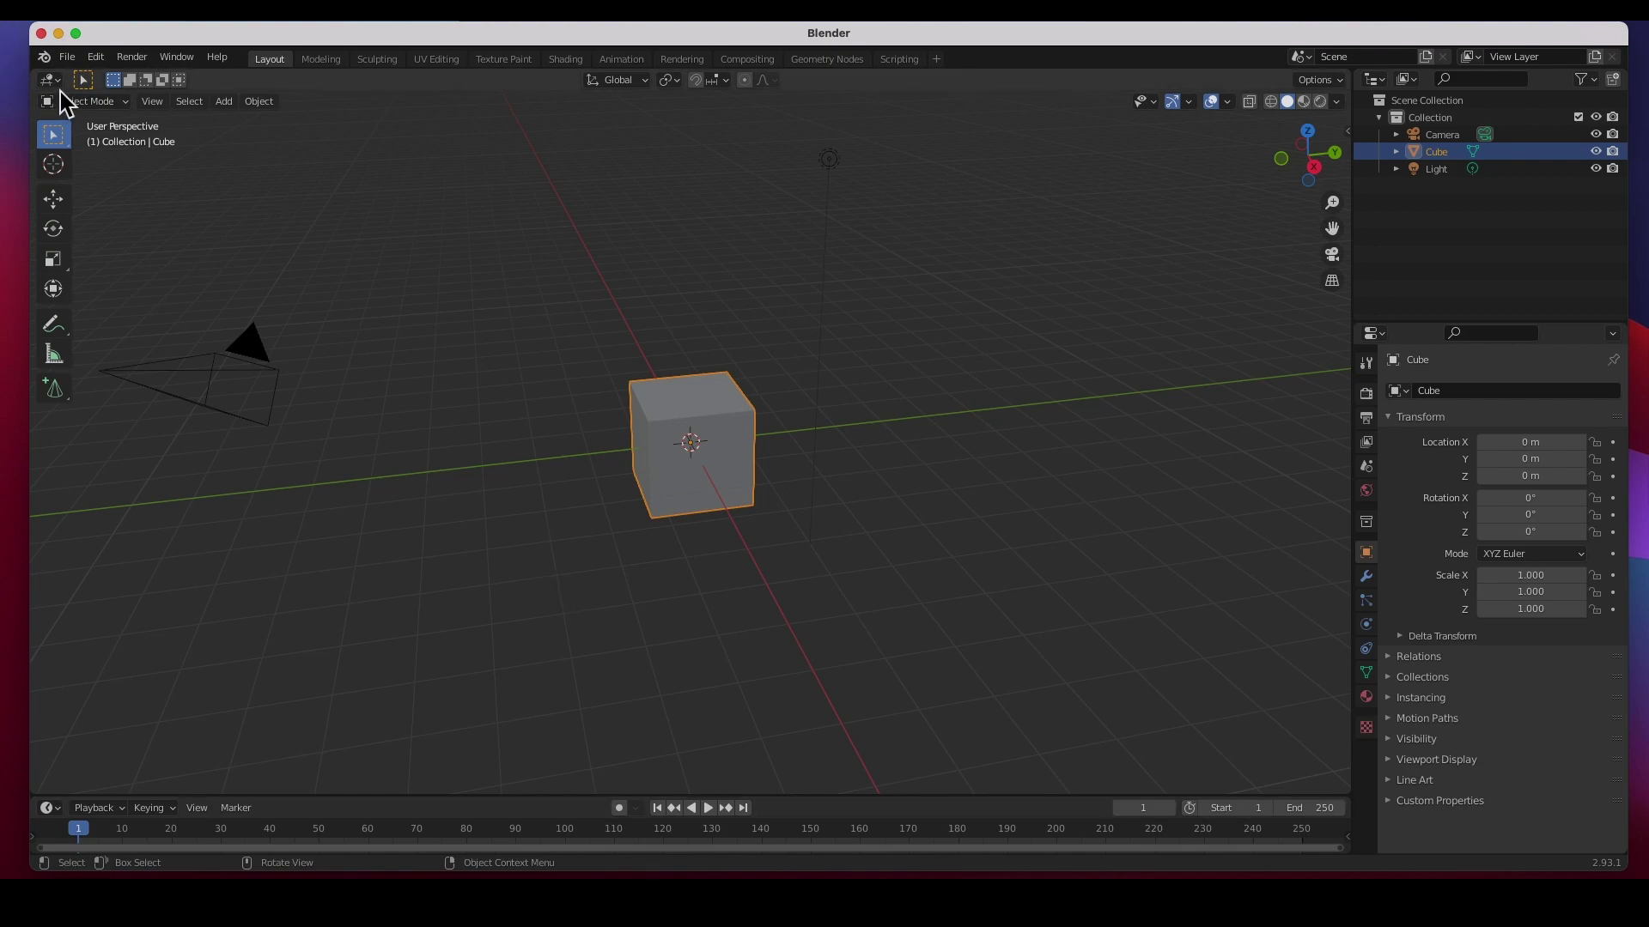
click(1375, 80)
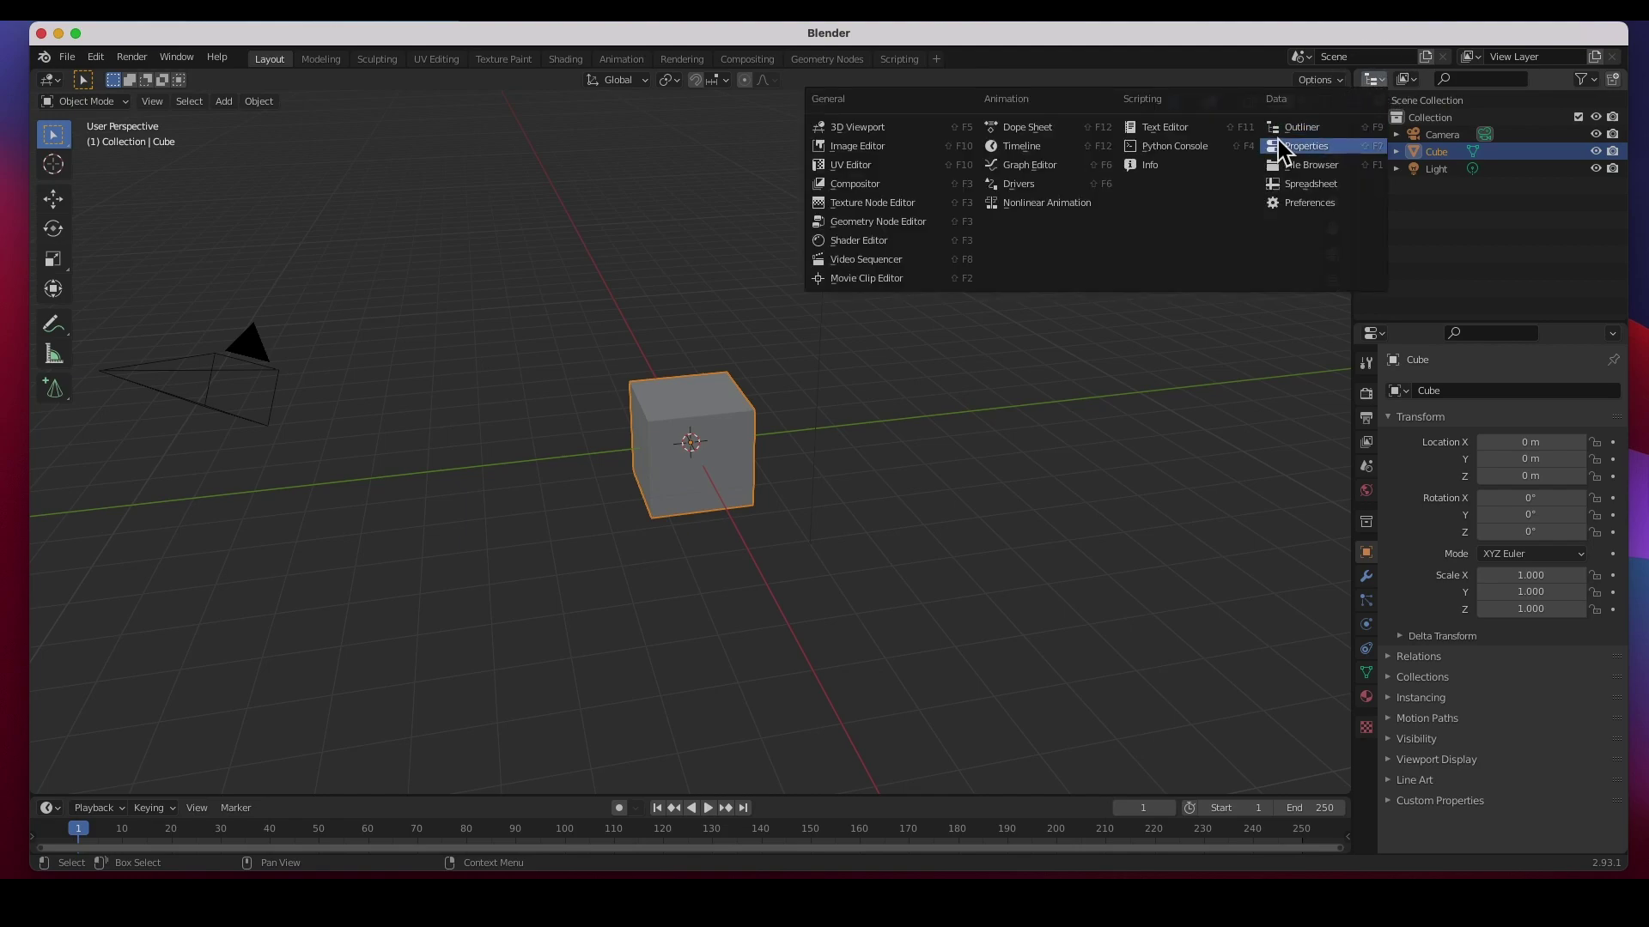
click(1307, 128)
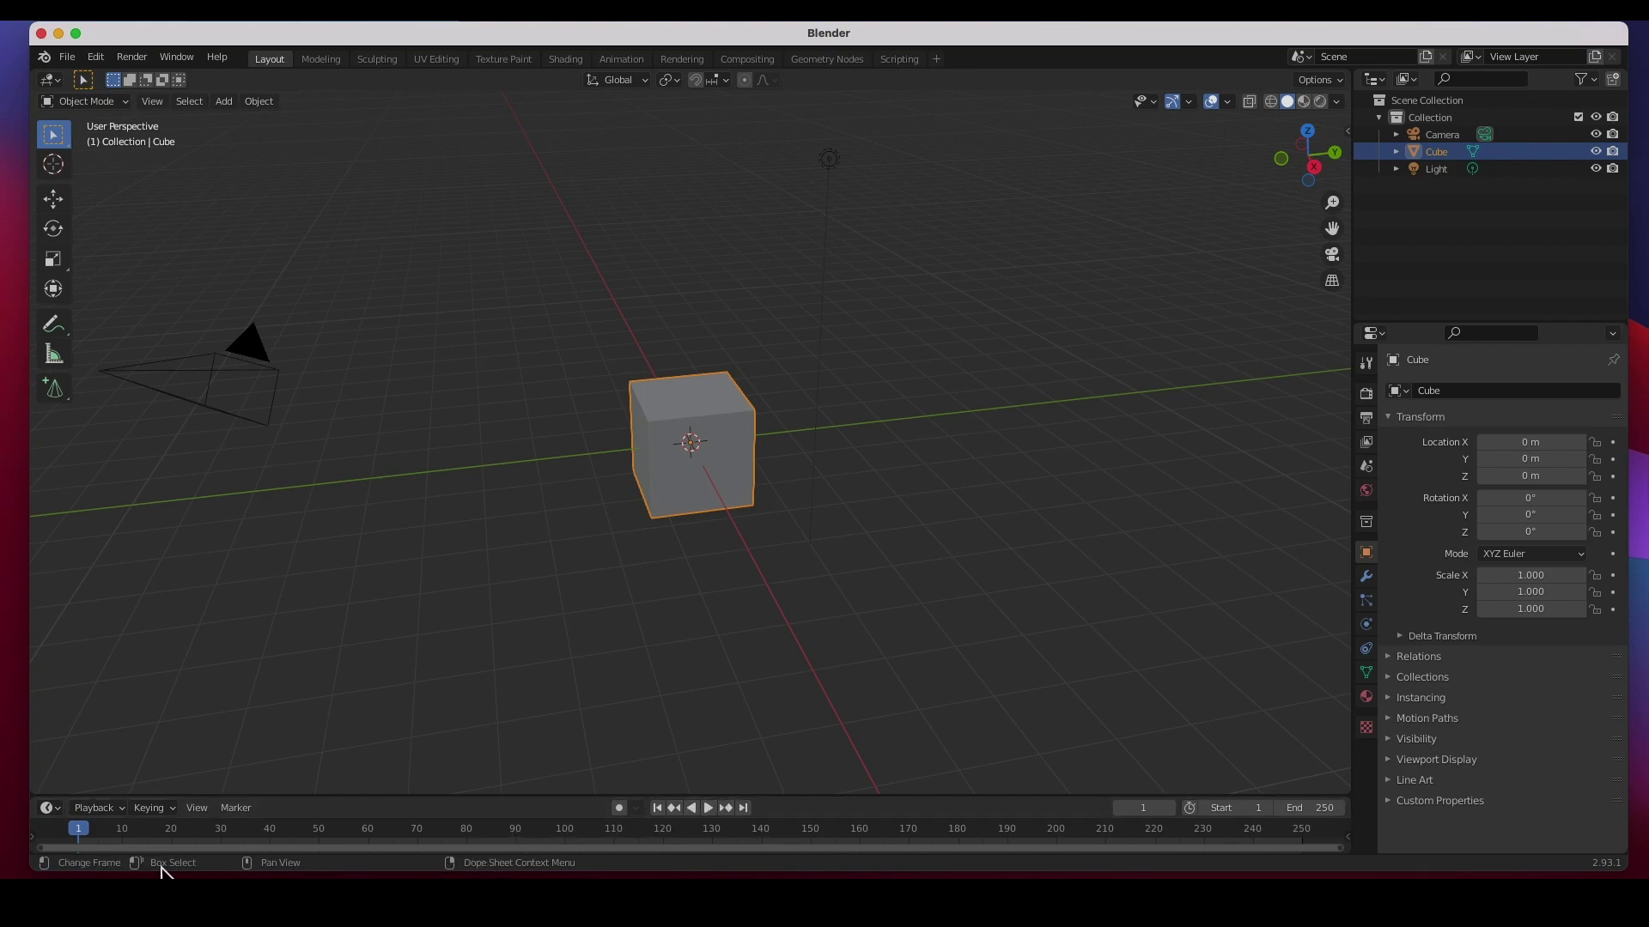
Step: Deselect the cube and try activating the Move, Rotate and Cursor tools, ending on Select Box
click(189, 601)
click(53, 199)
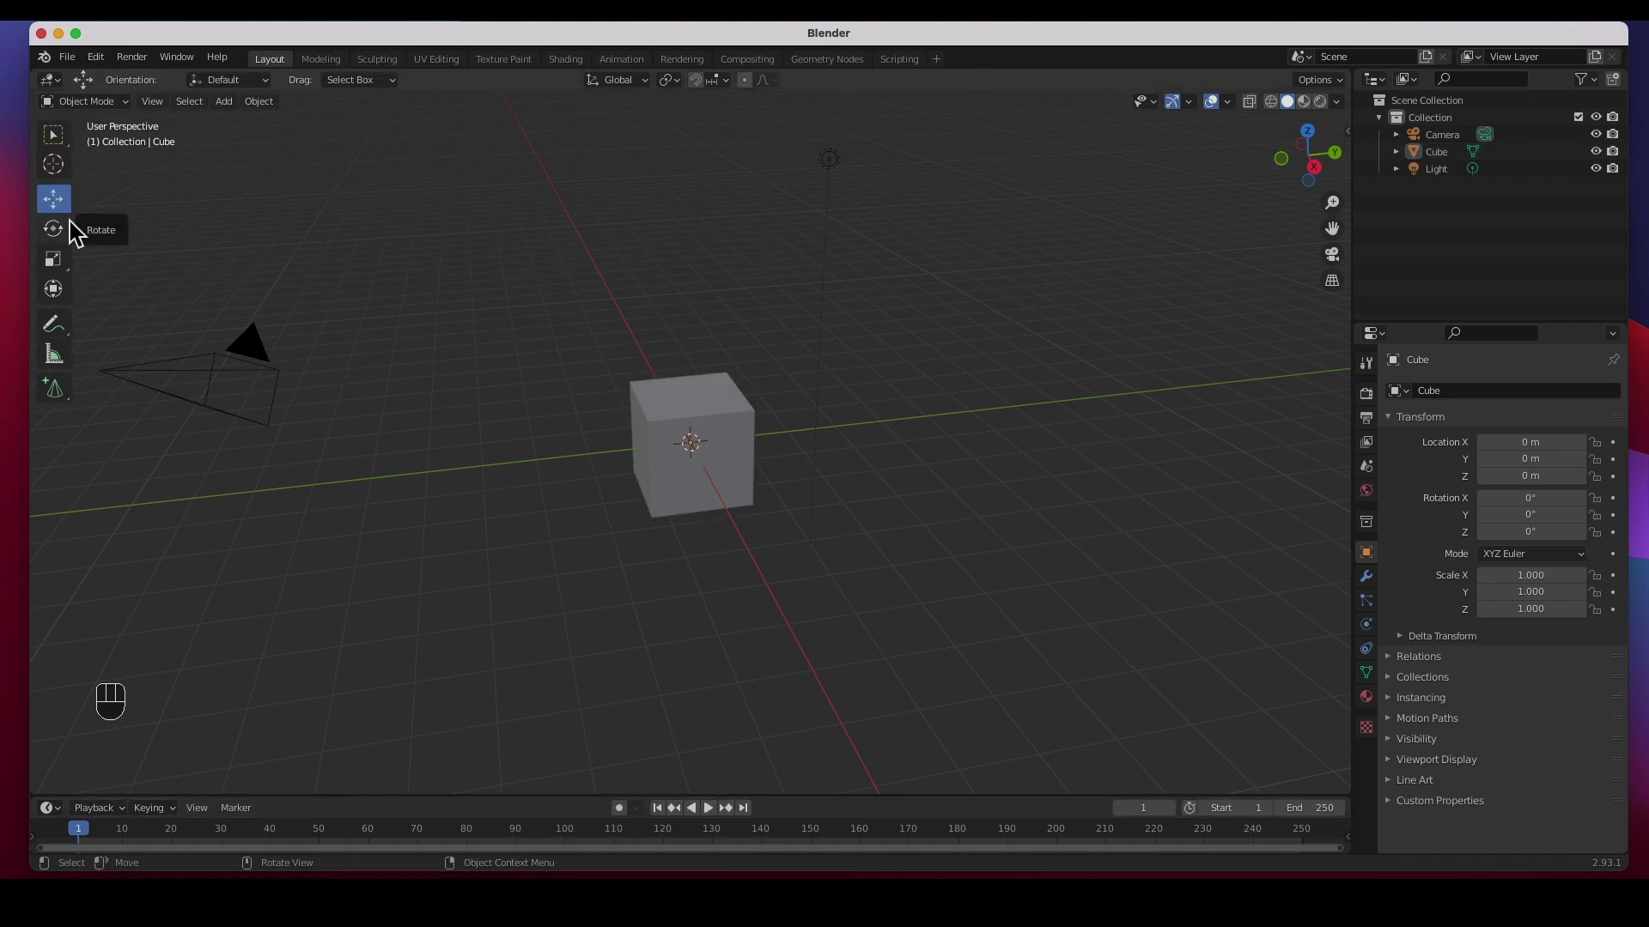
click(53, 229)
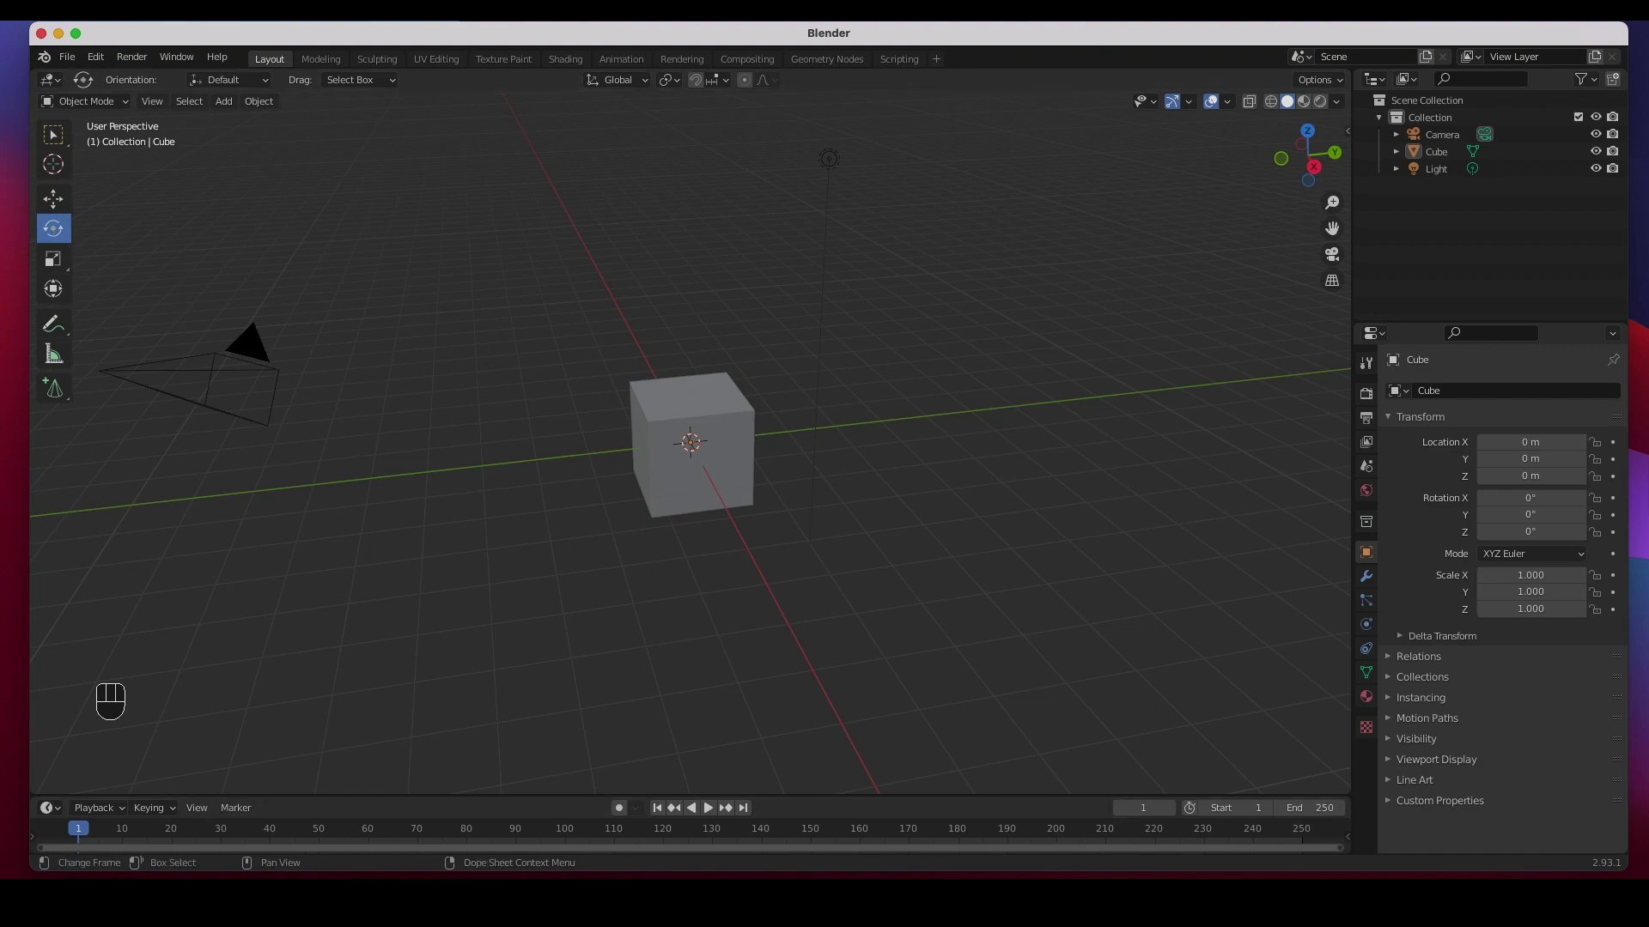
click(55, 134)
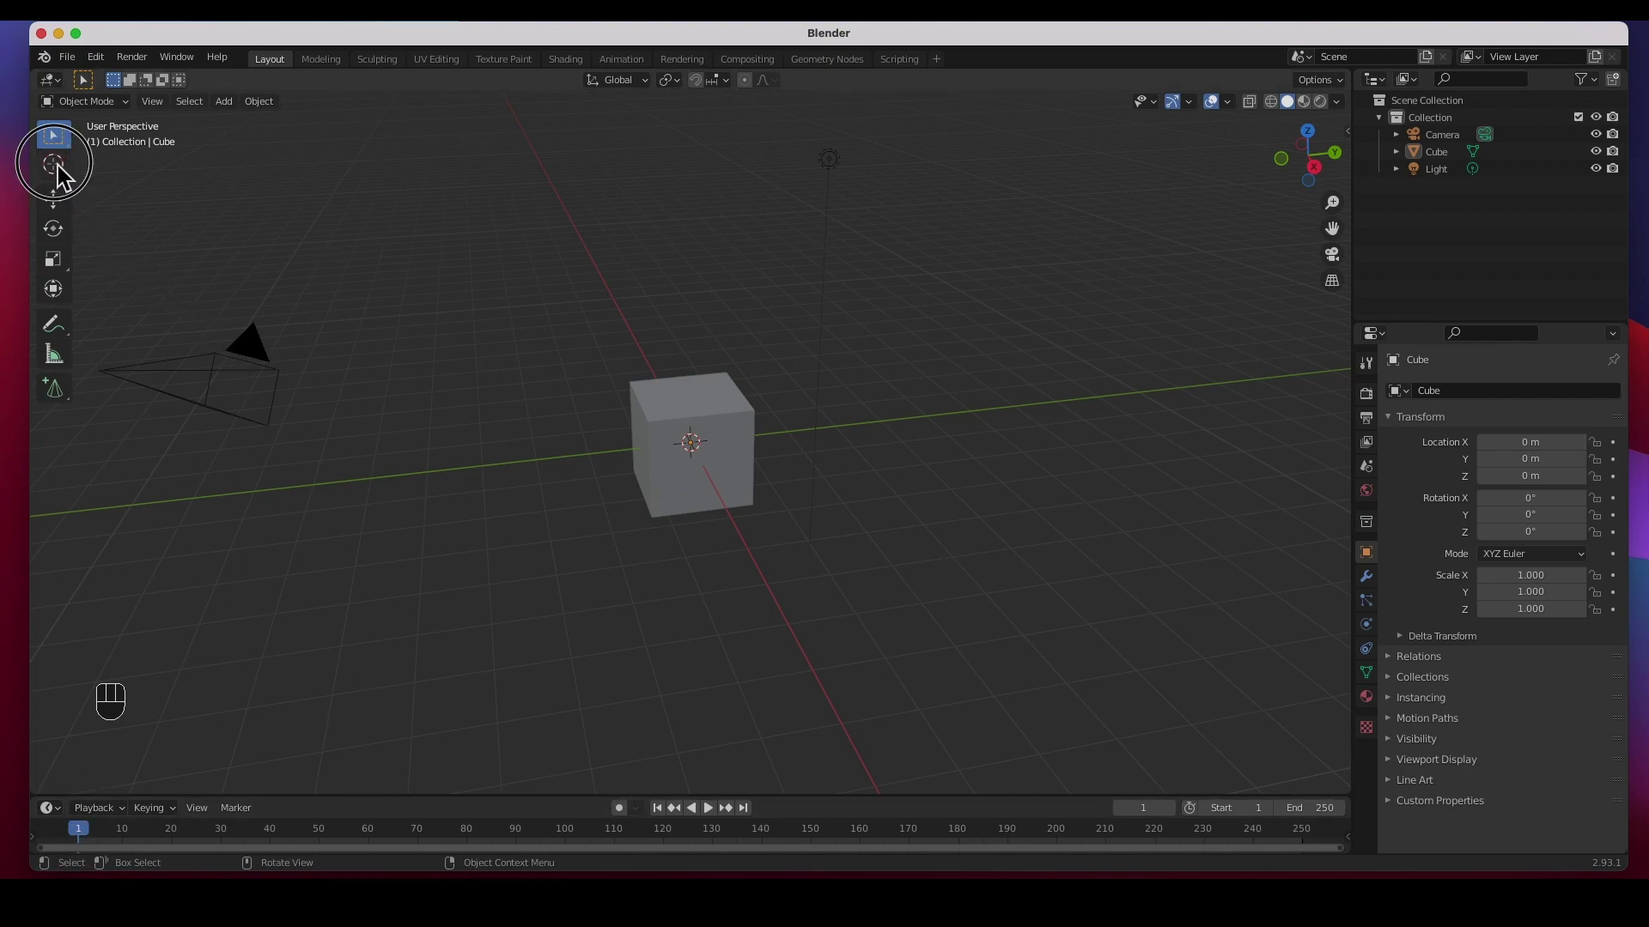
click(55, 165)
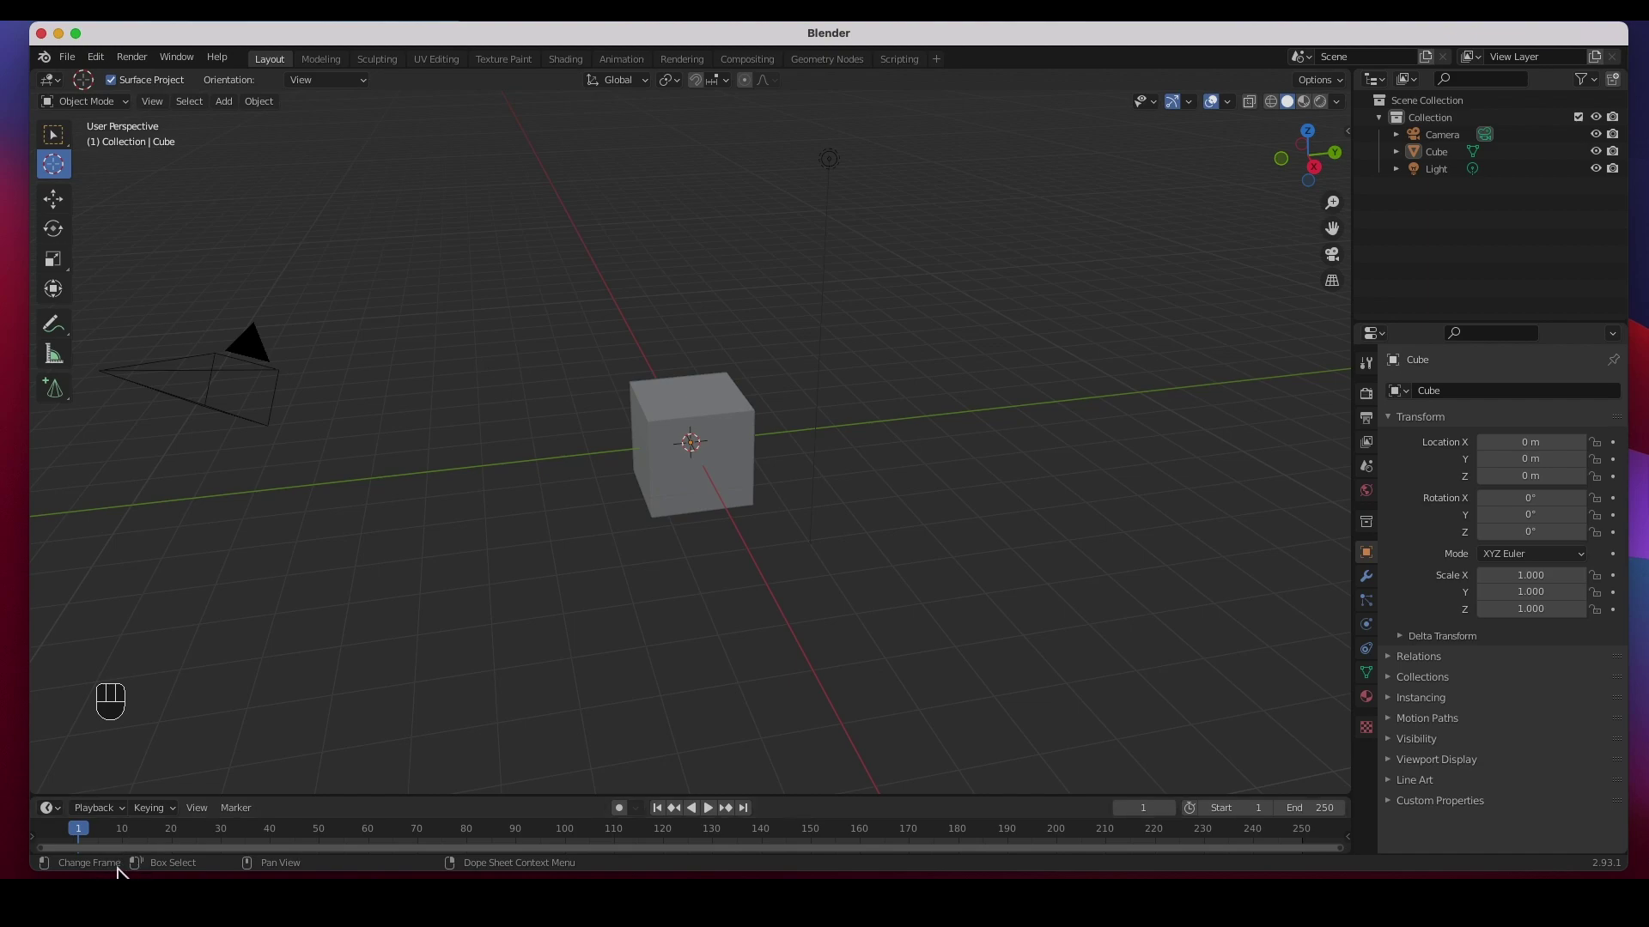
click(56, 202)
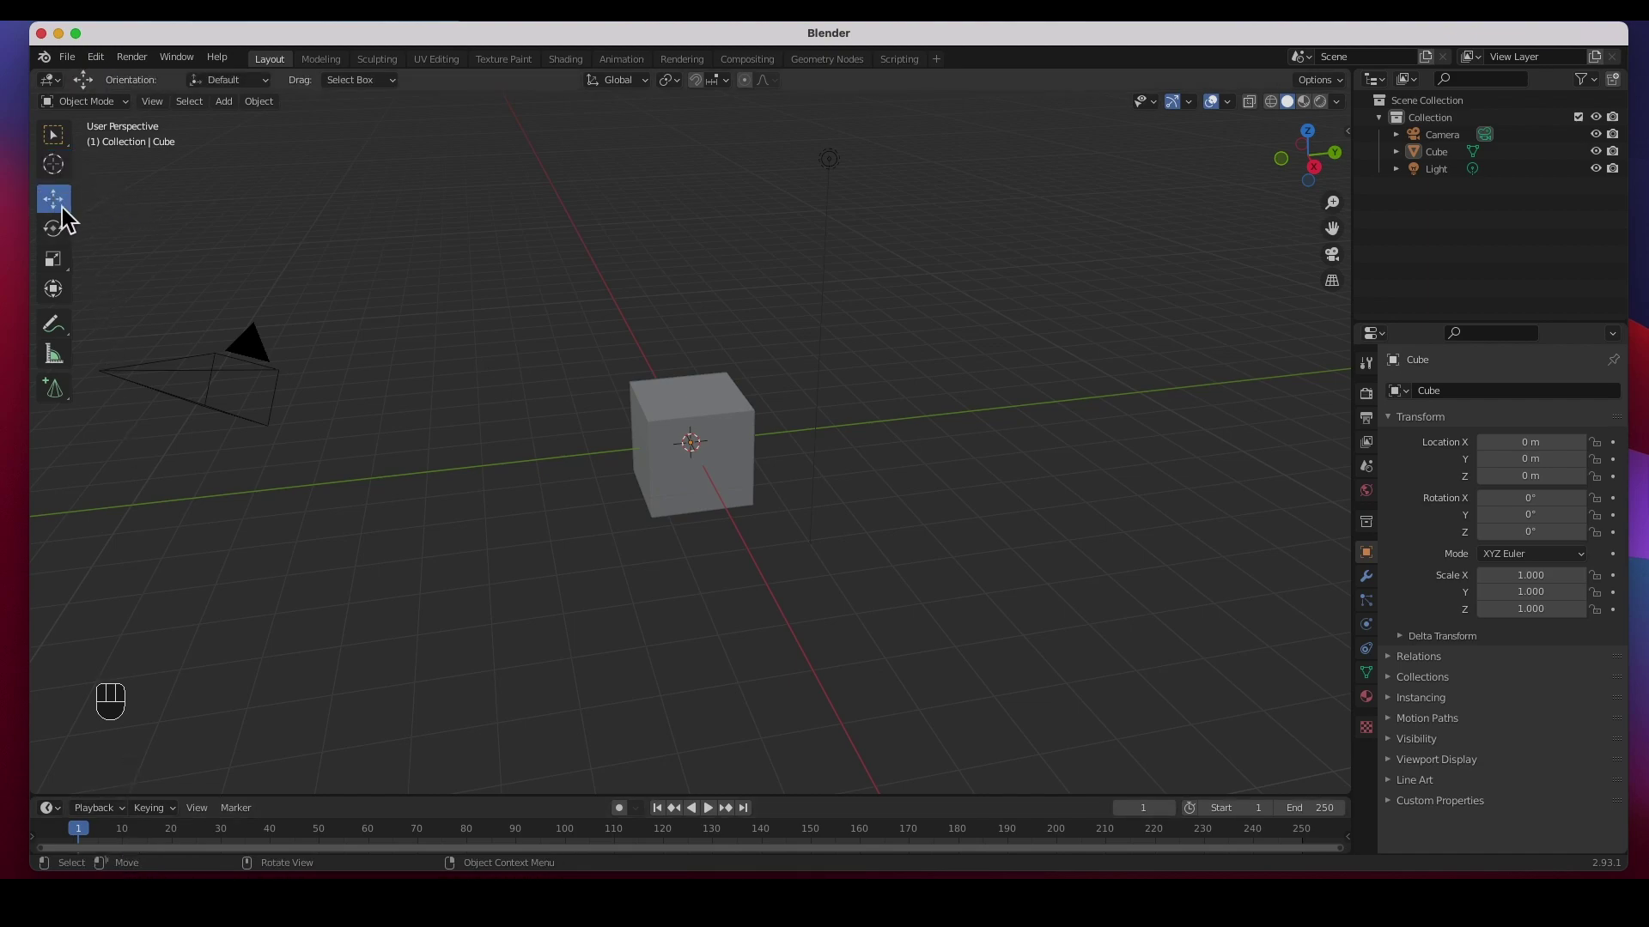
click(53, 136)
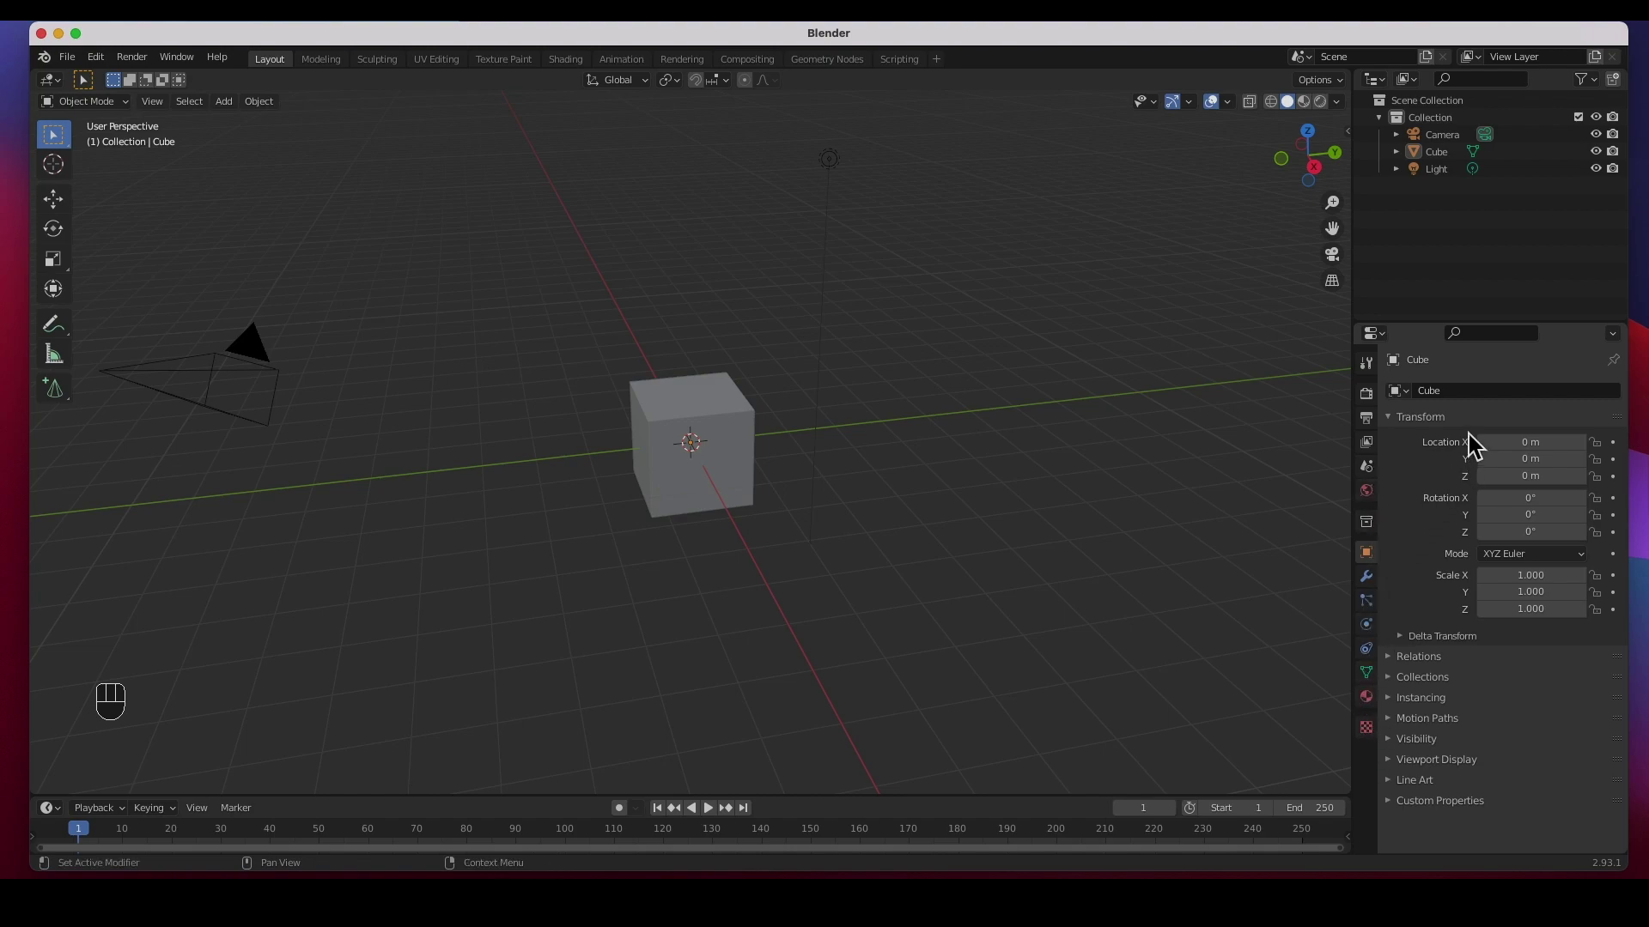
Step: Examine the active tool, render, output and view layer properties, followed by the cube's mesh data and material properties
click(1368, 364)
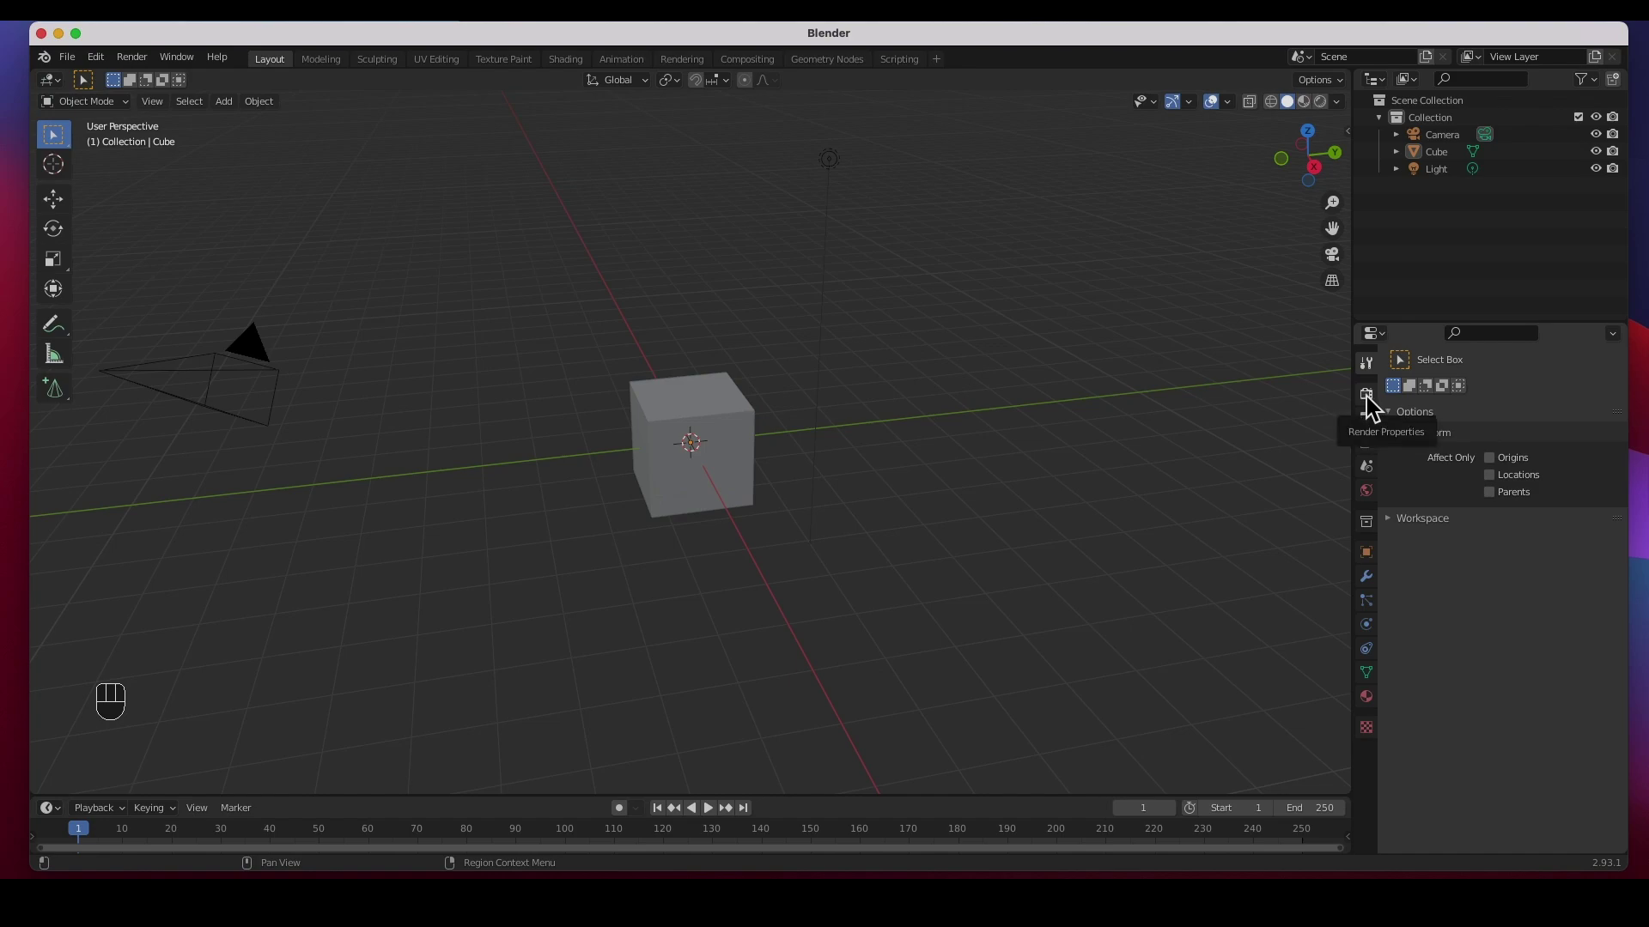
click(1366, 395)
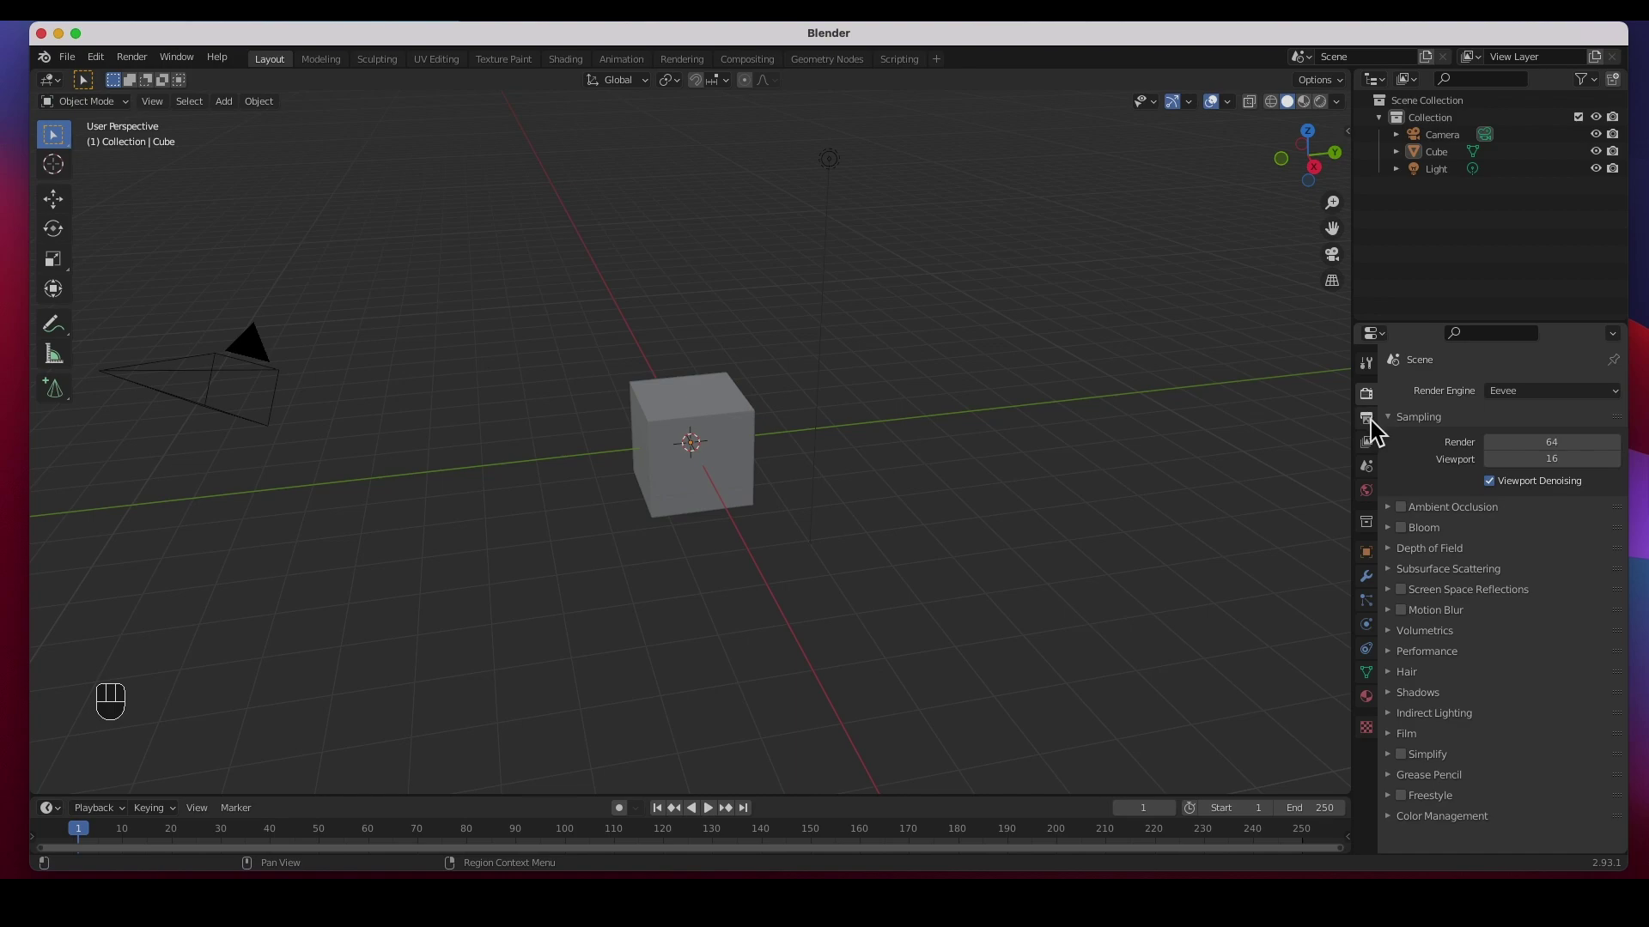
click(1369, 419)
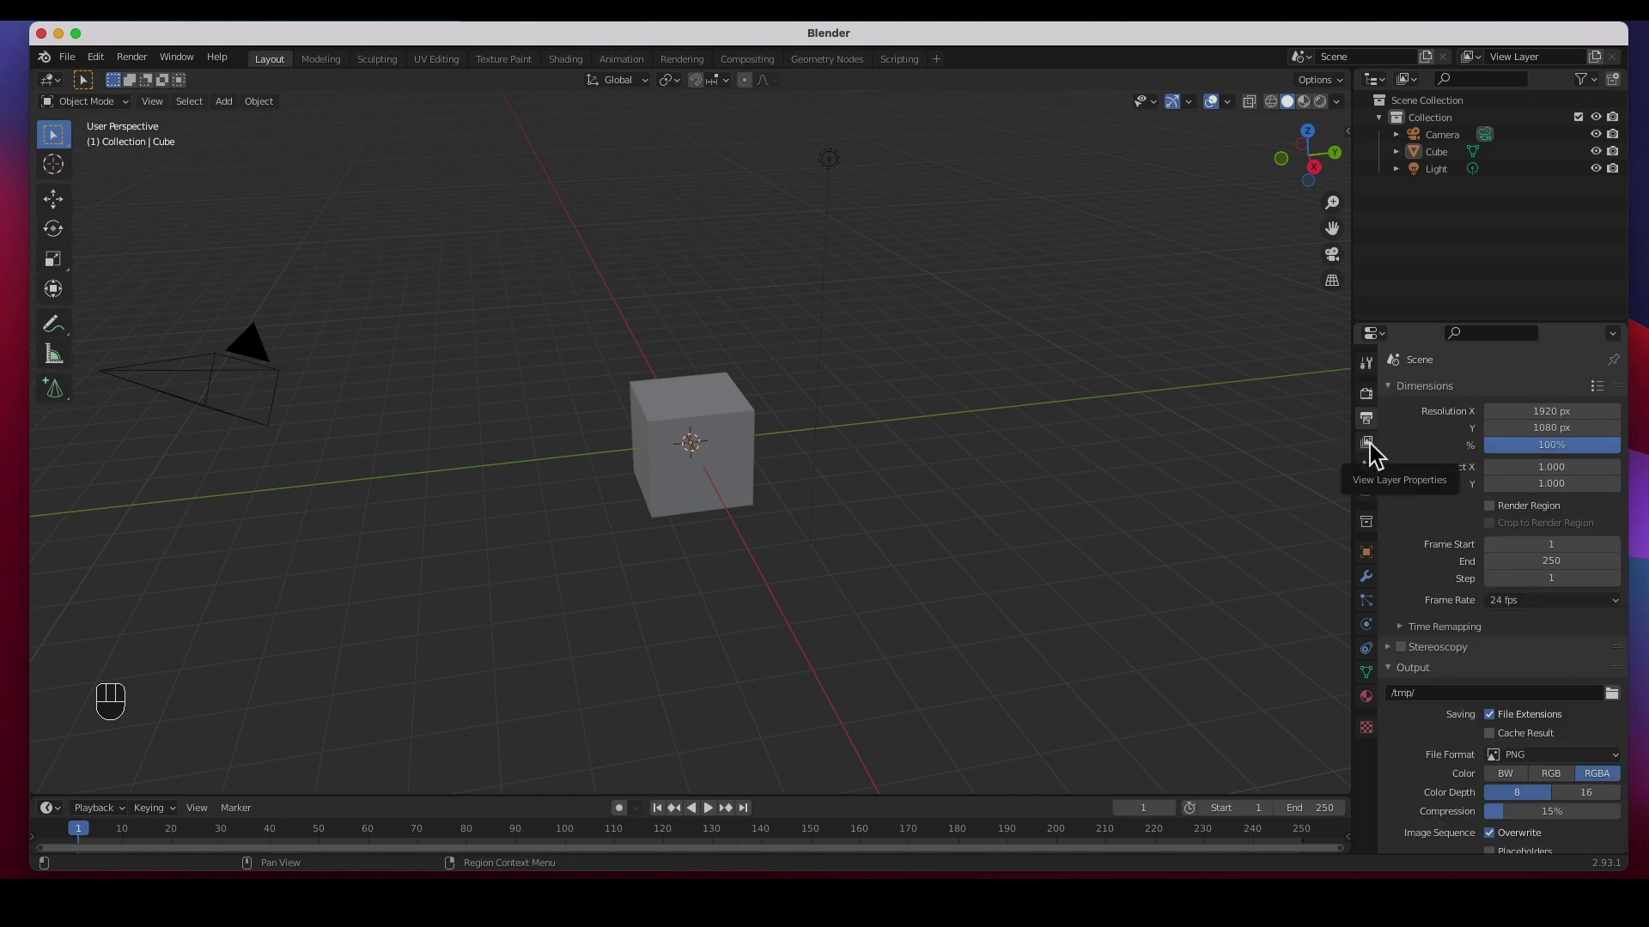
click(1368, 442)
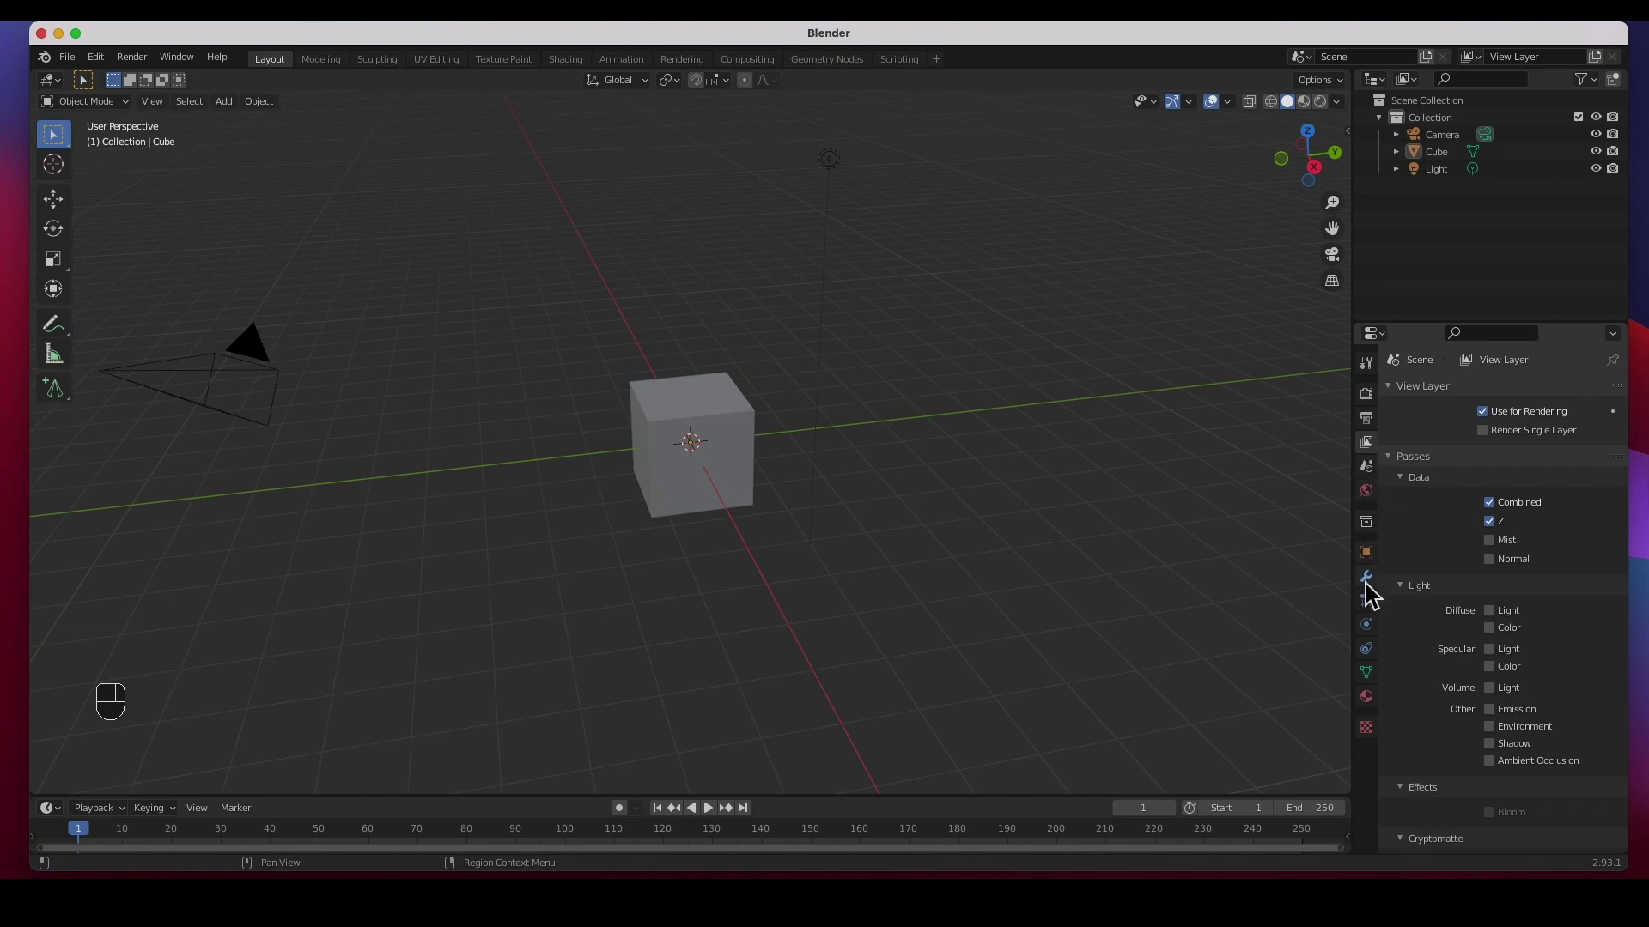
click(1368, 677)
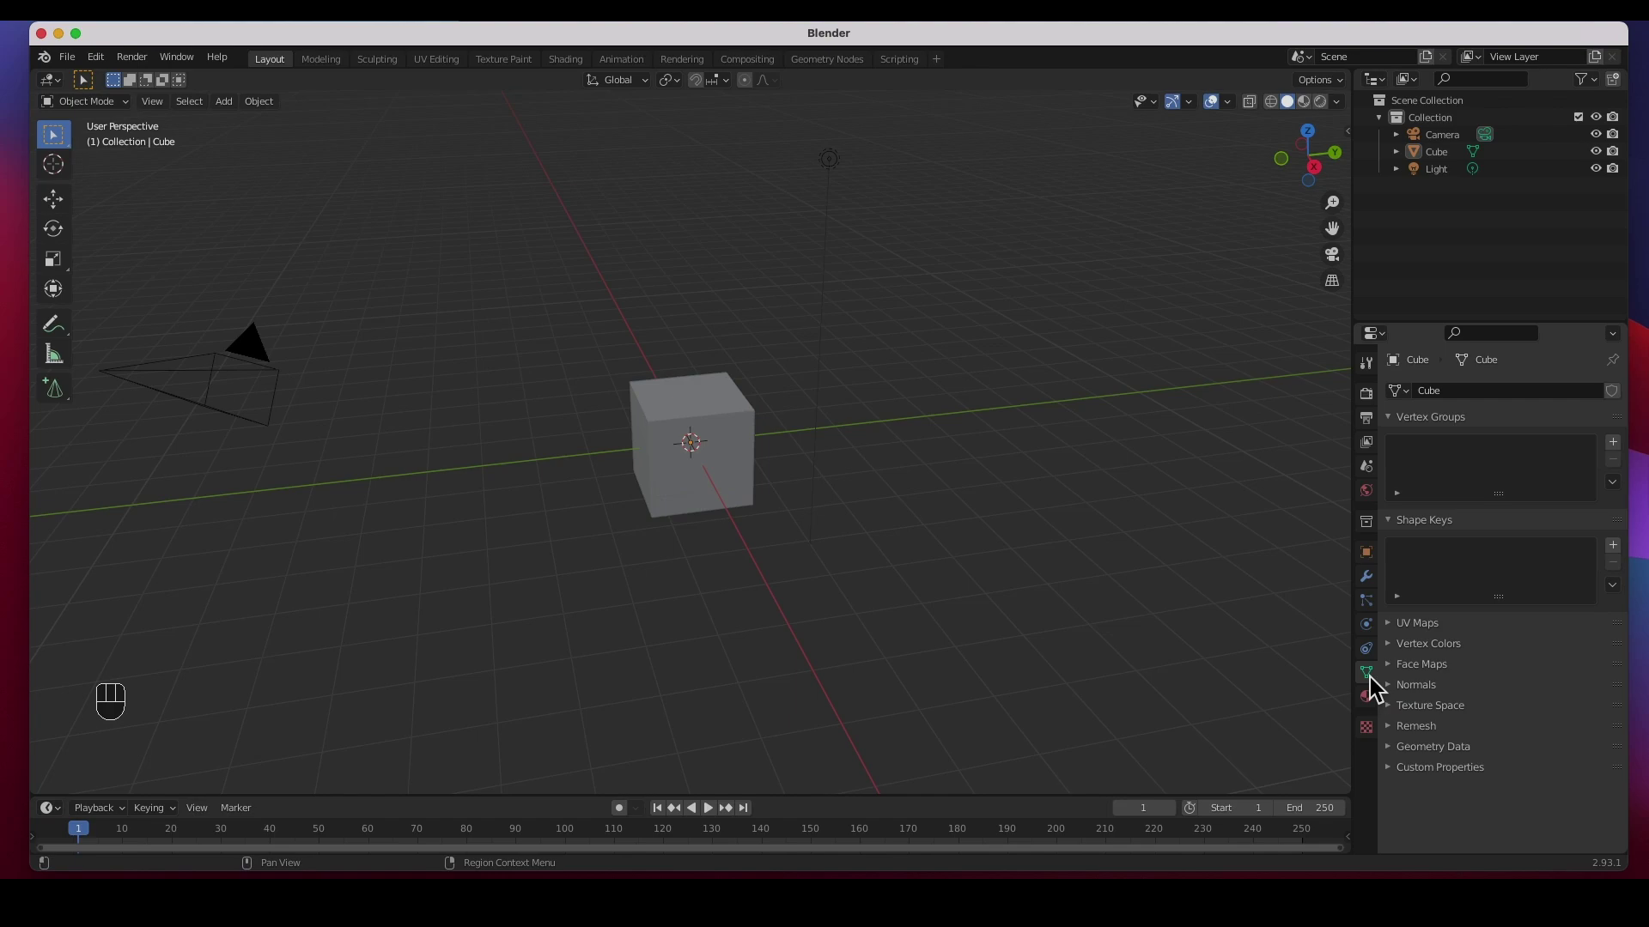
click(1368, 699)
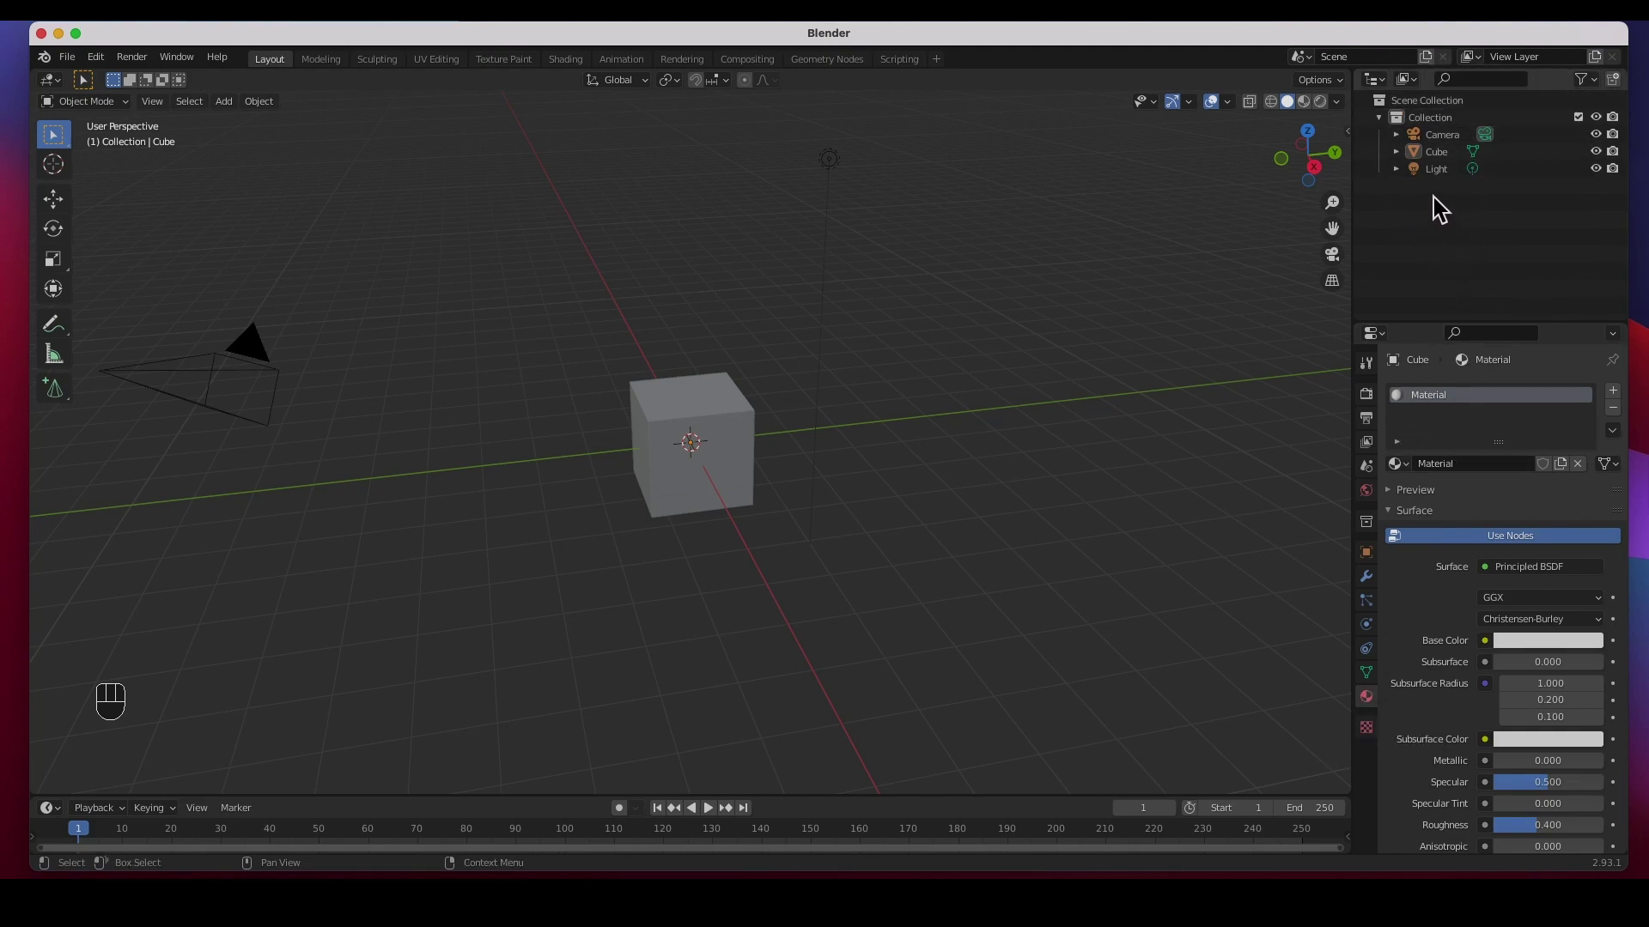
Step: Expand and collapse the Camera entry in the Outliner, and select the camera, the cube and finally the light
click(1396, 135)
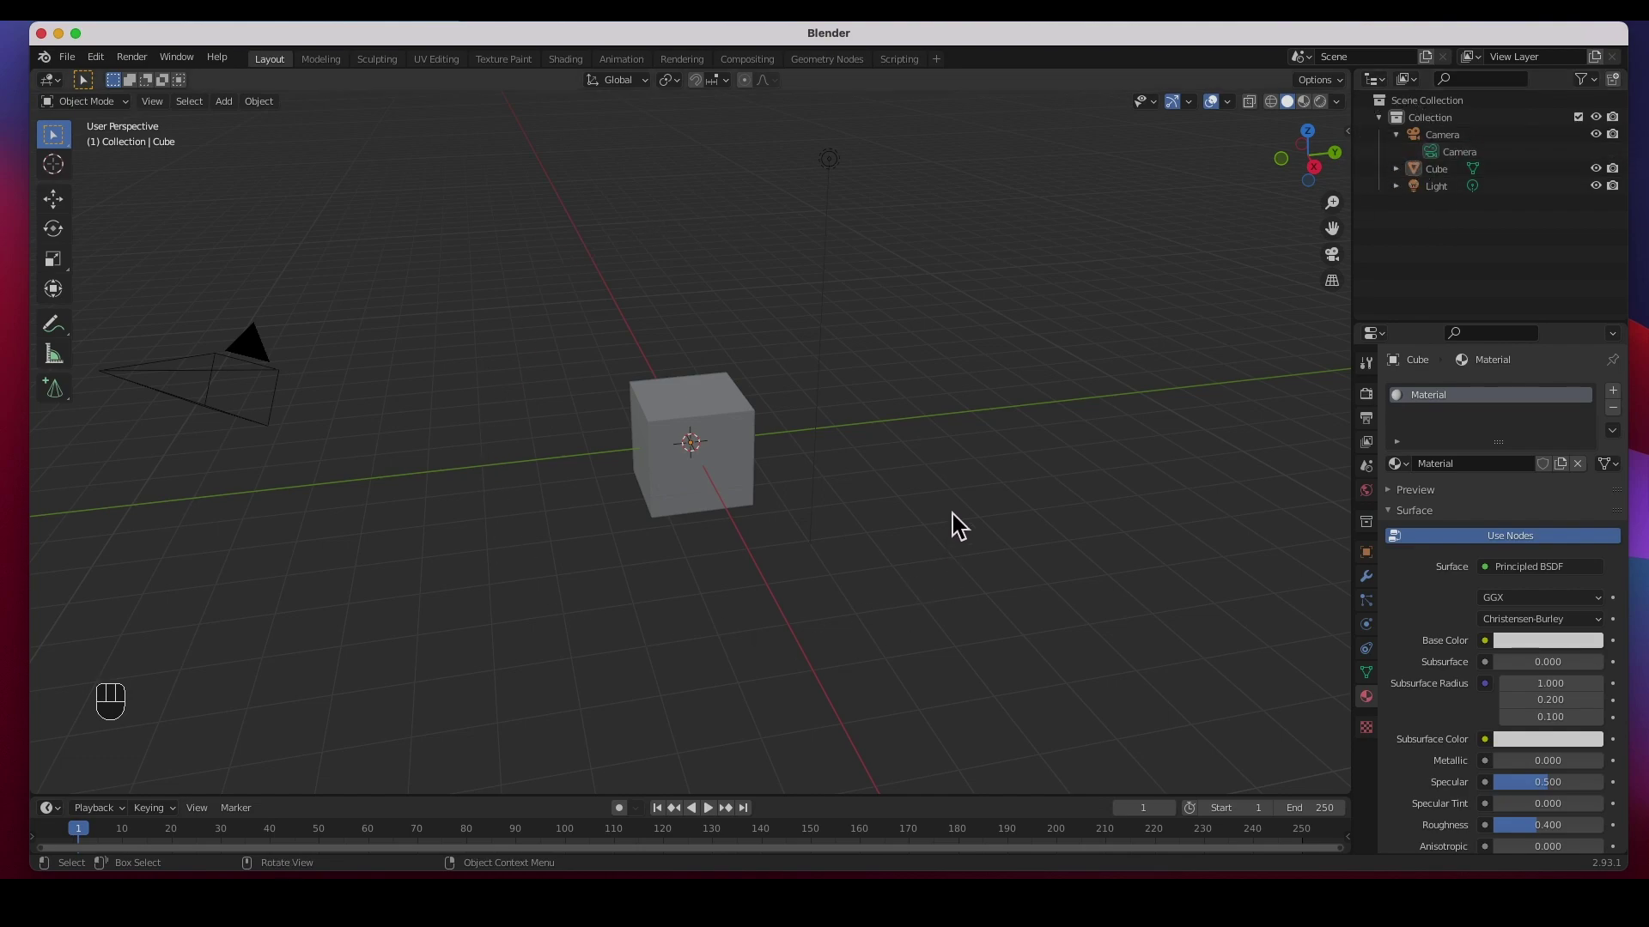
click(1397, 137)
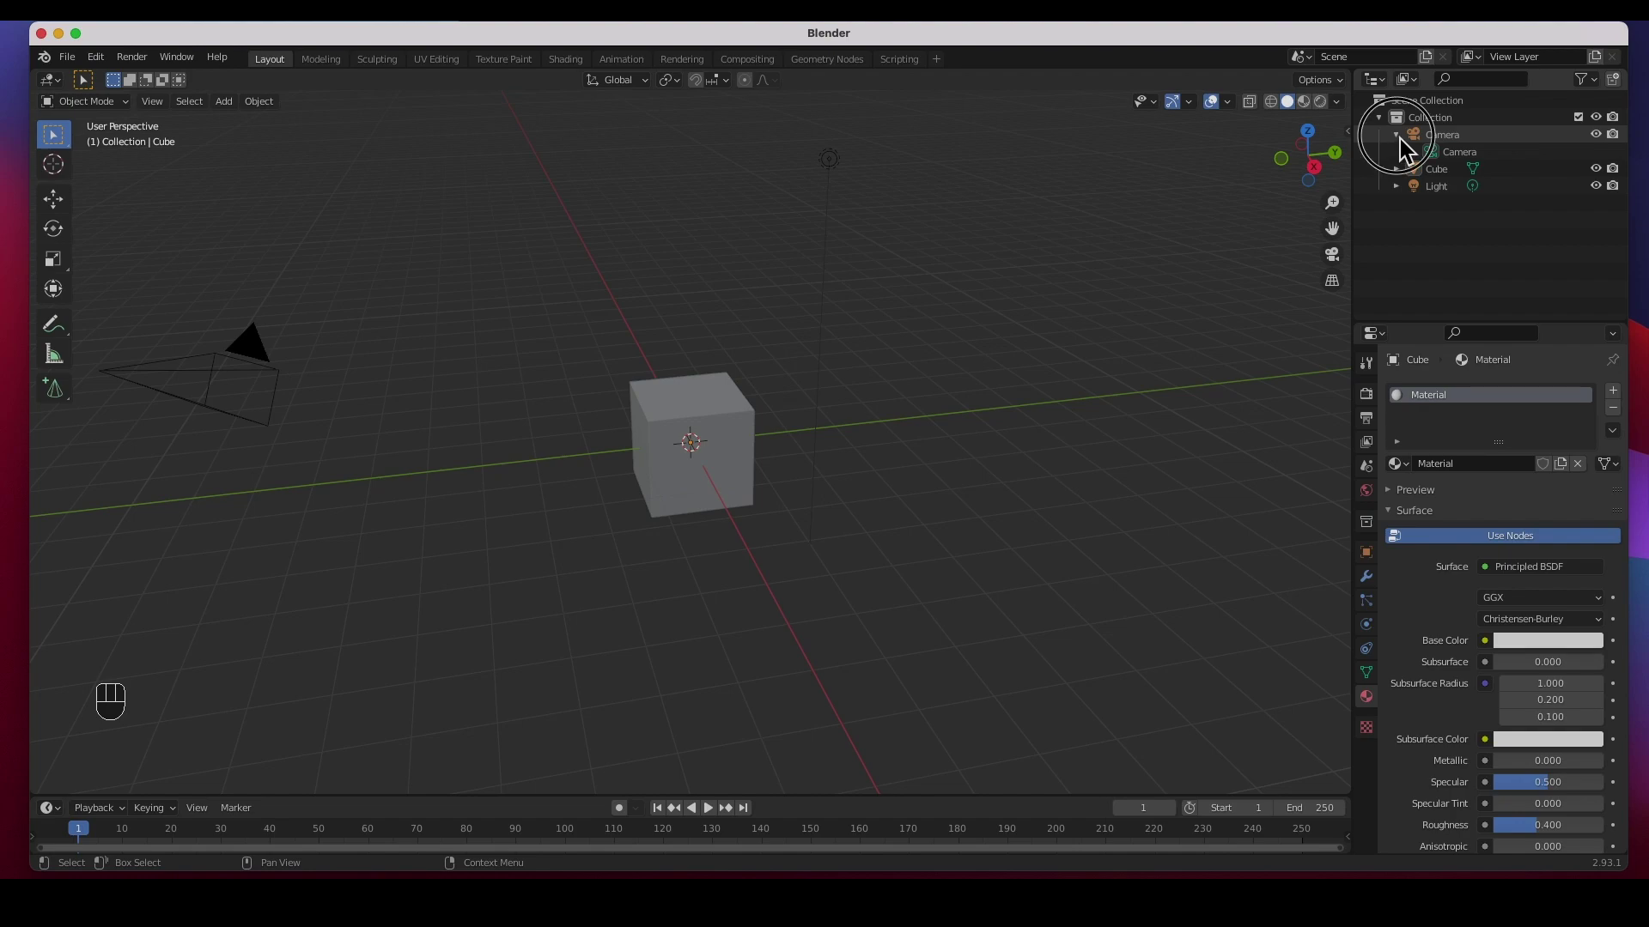
click(1450, 139)
click(1441, 156)
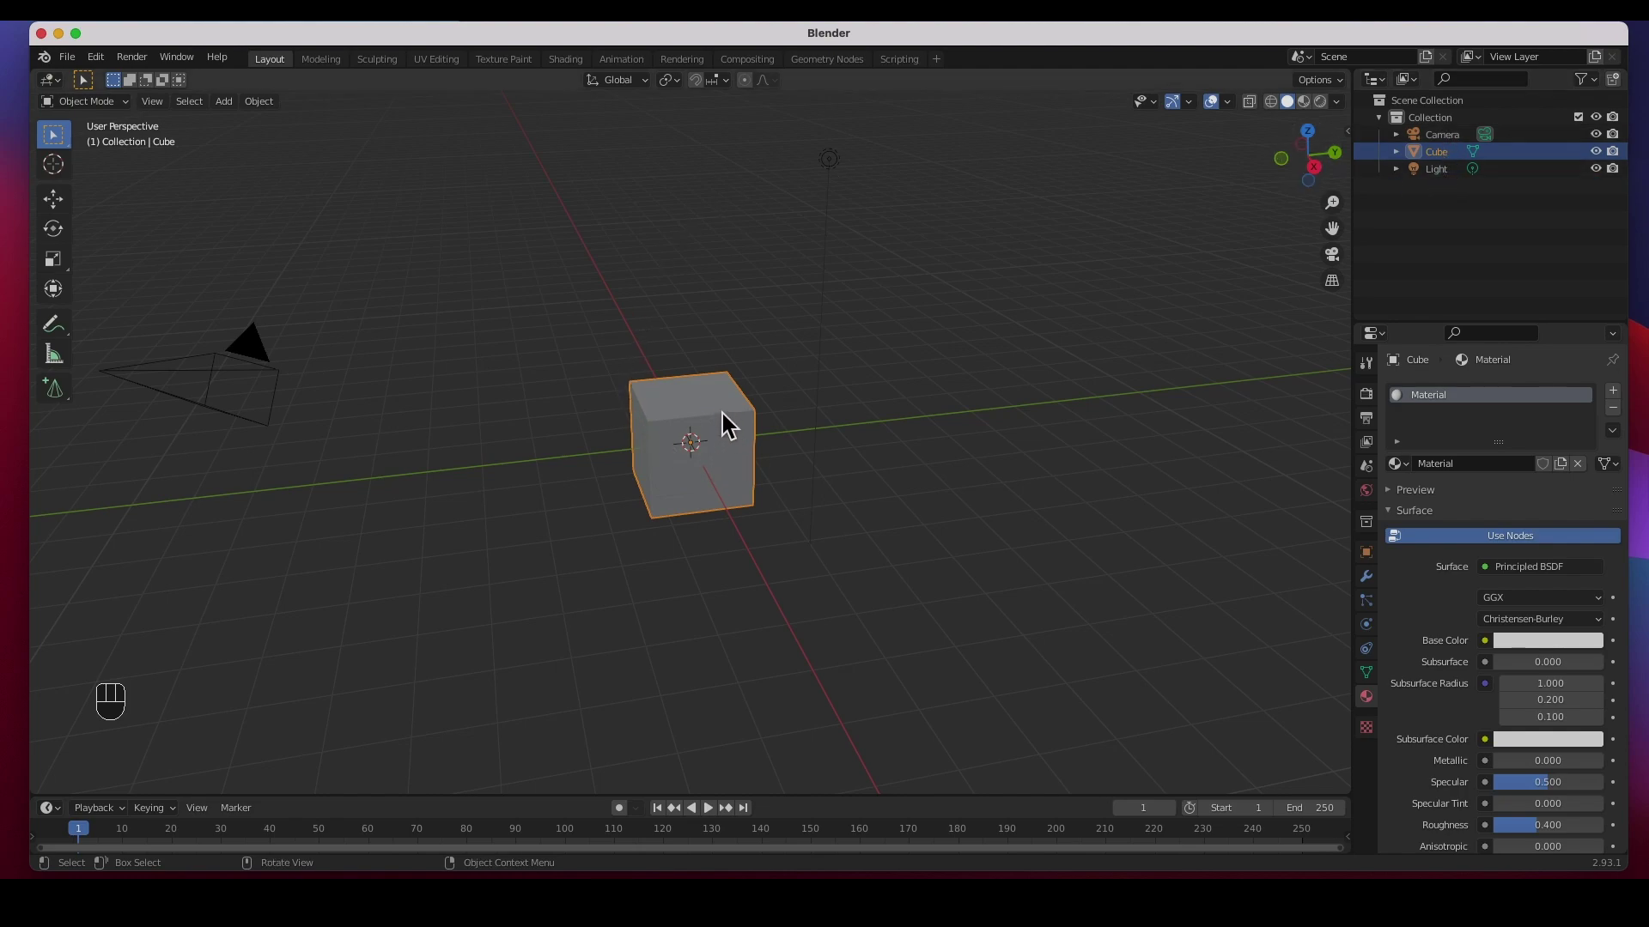
click(830, 162)
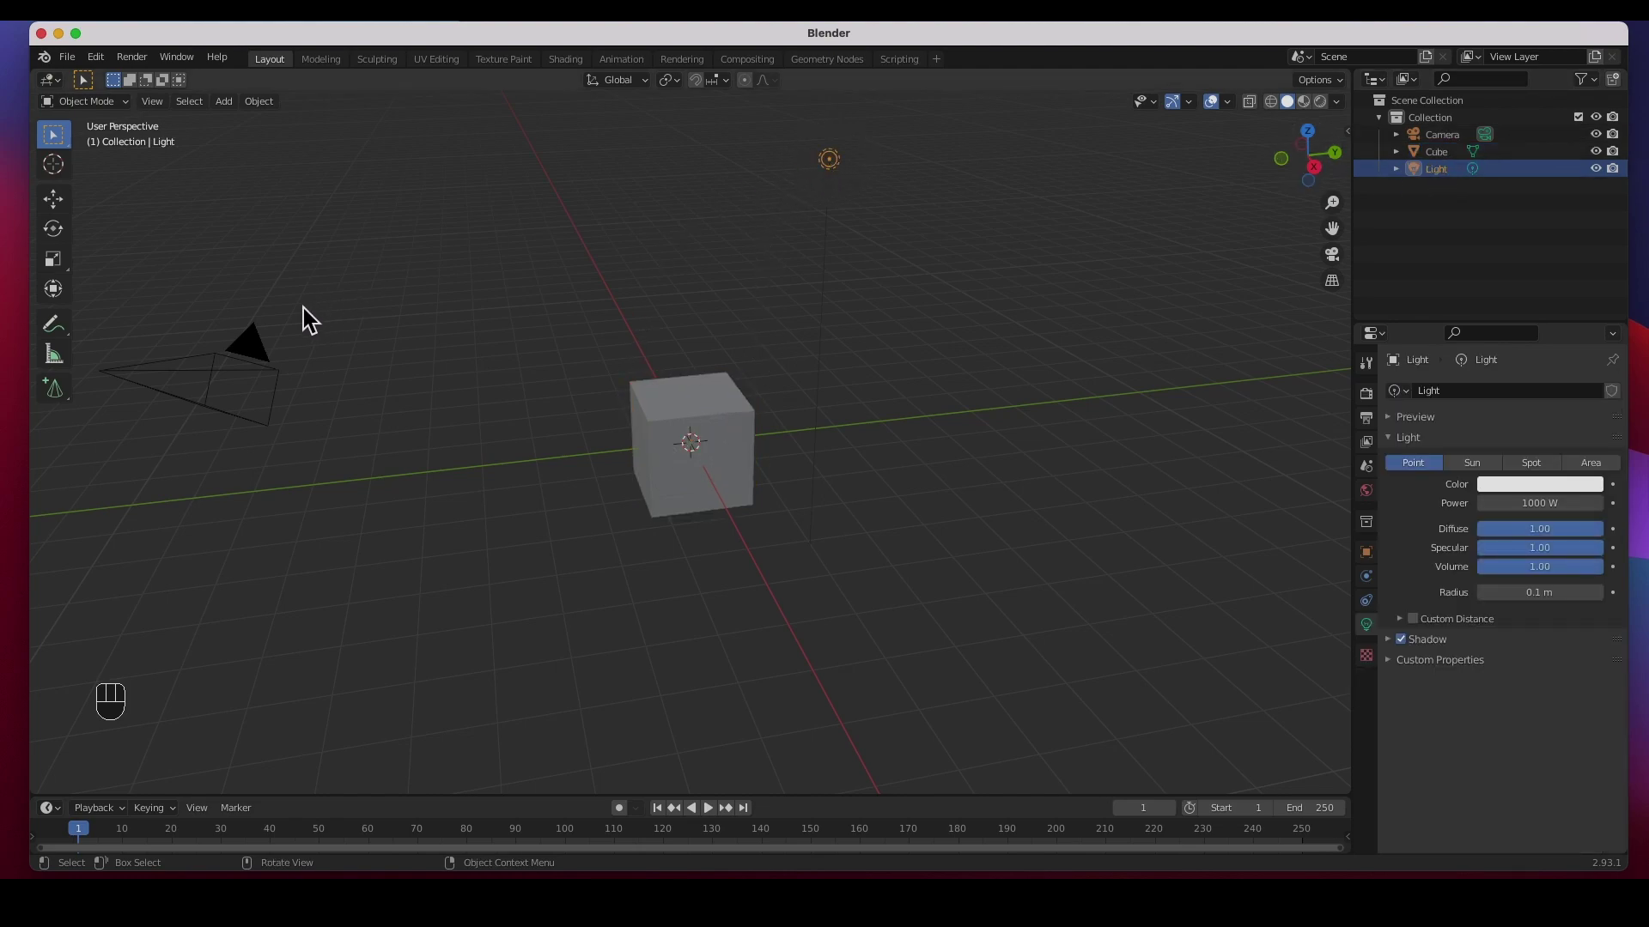
Step: Select the camera in the viewport and the light and cube in the Outliner, ending with the camera selected
click(256, 348)
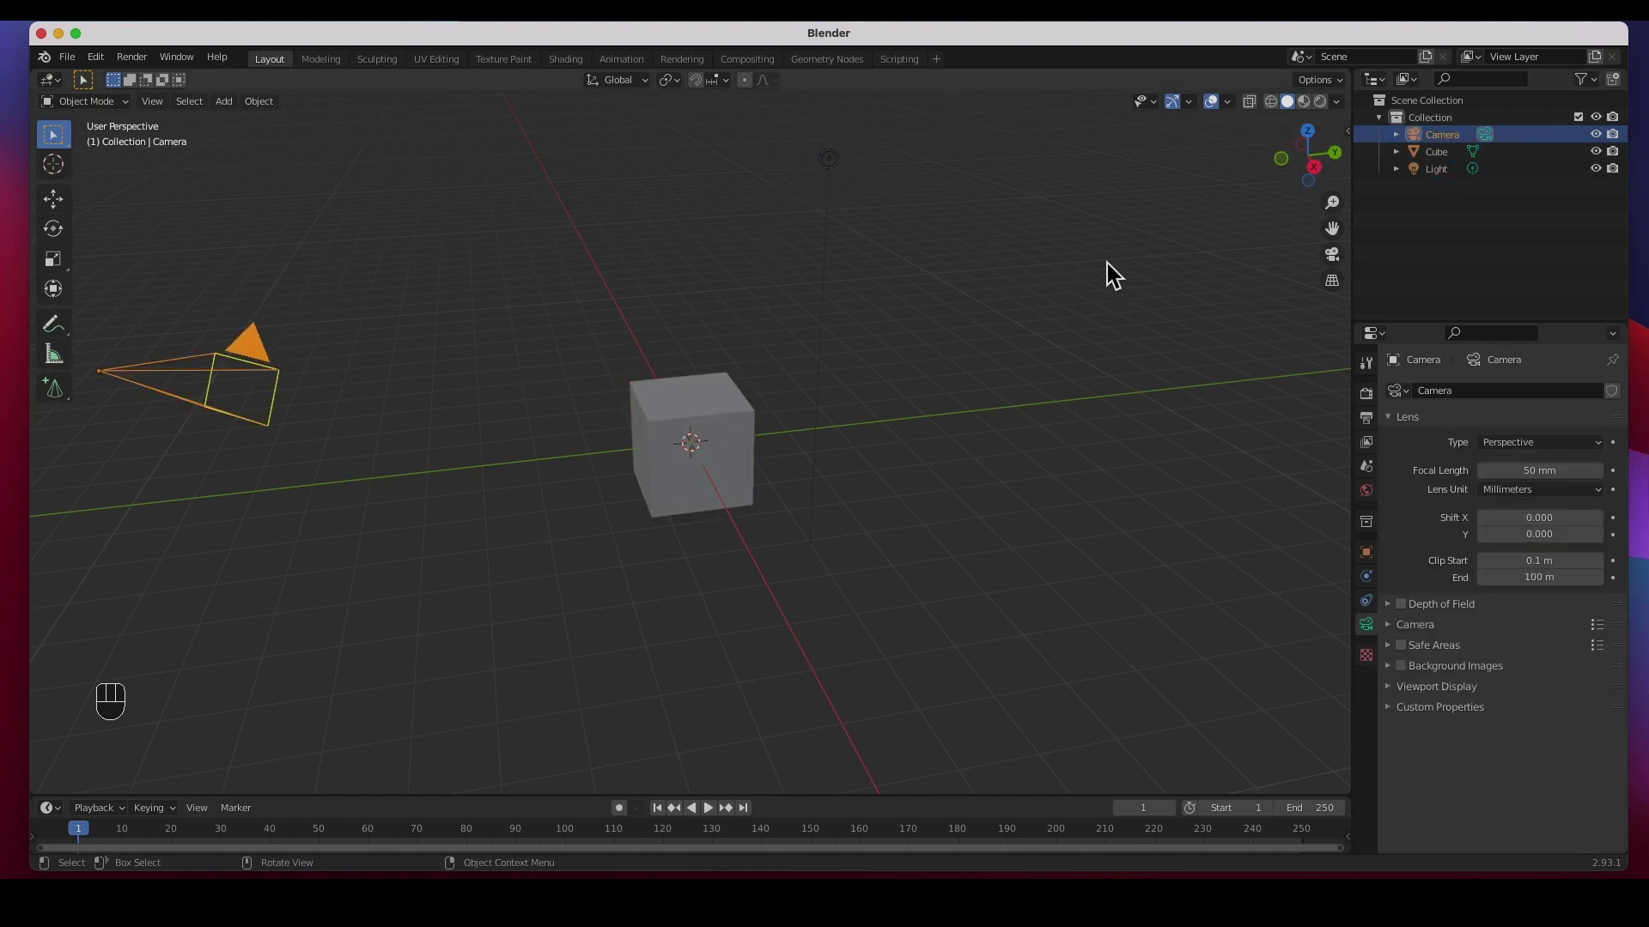
click(1442, 171)
click(1445, 154)
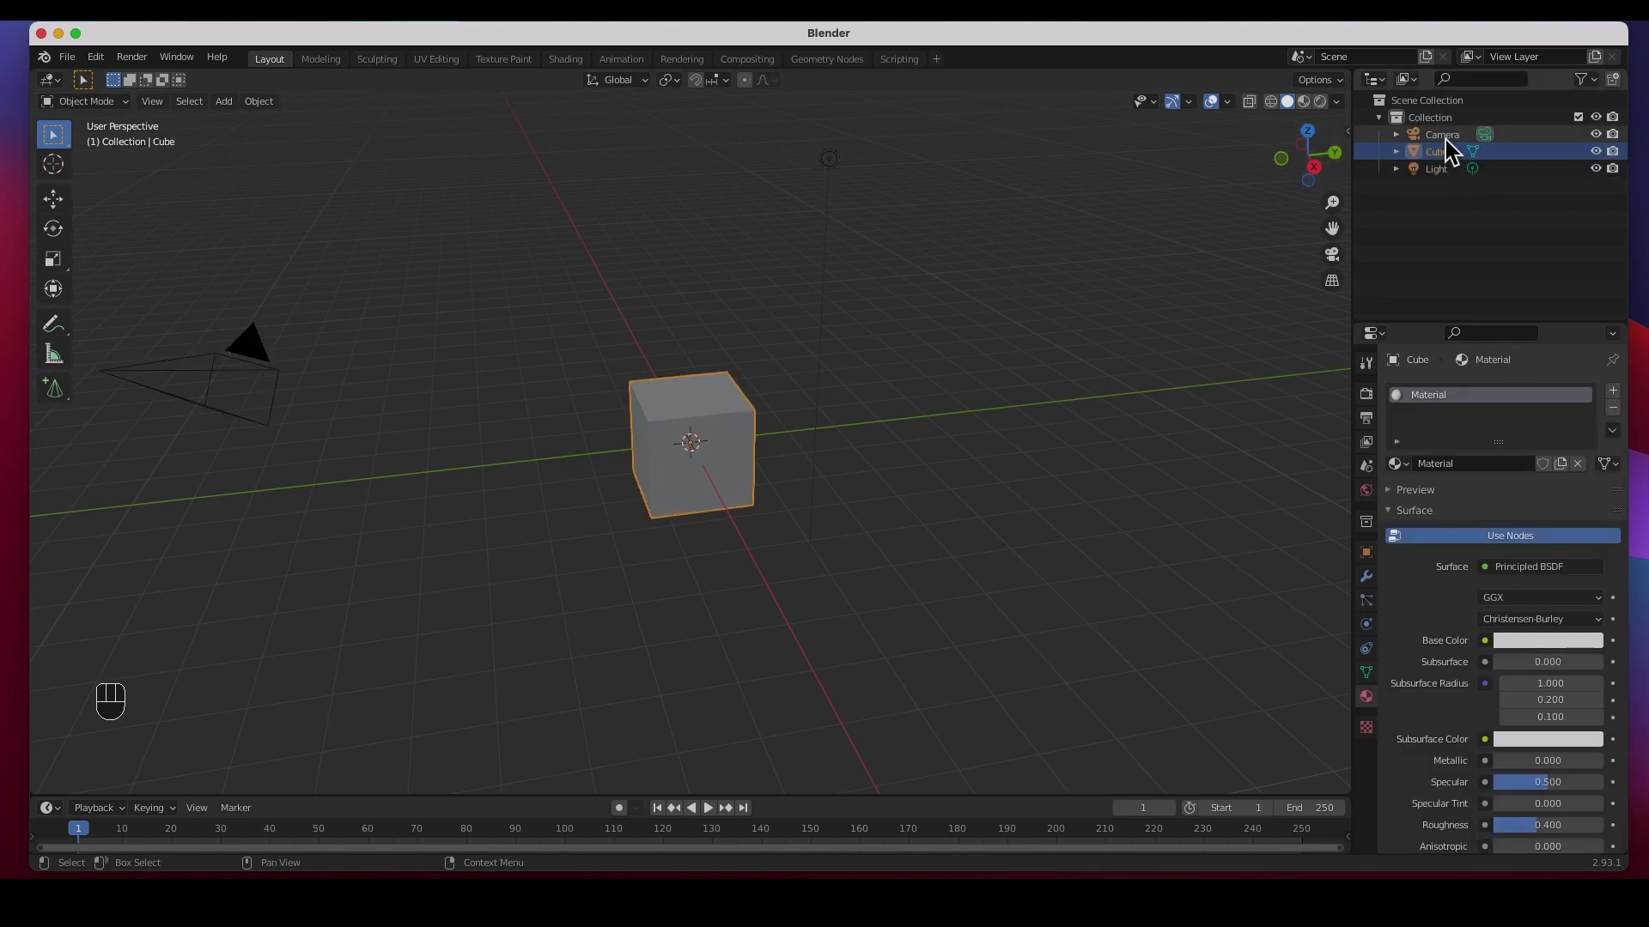
click(1445, 137)
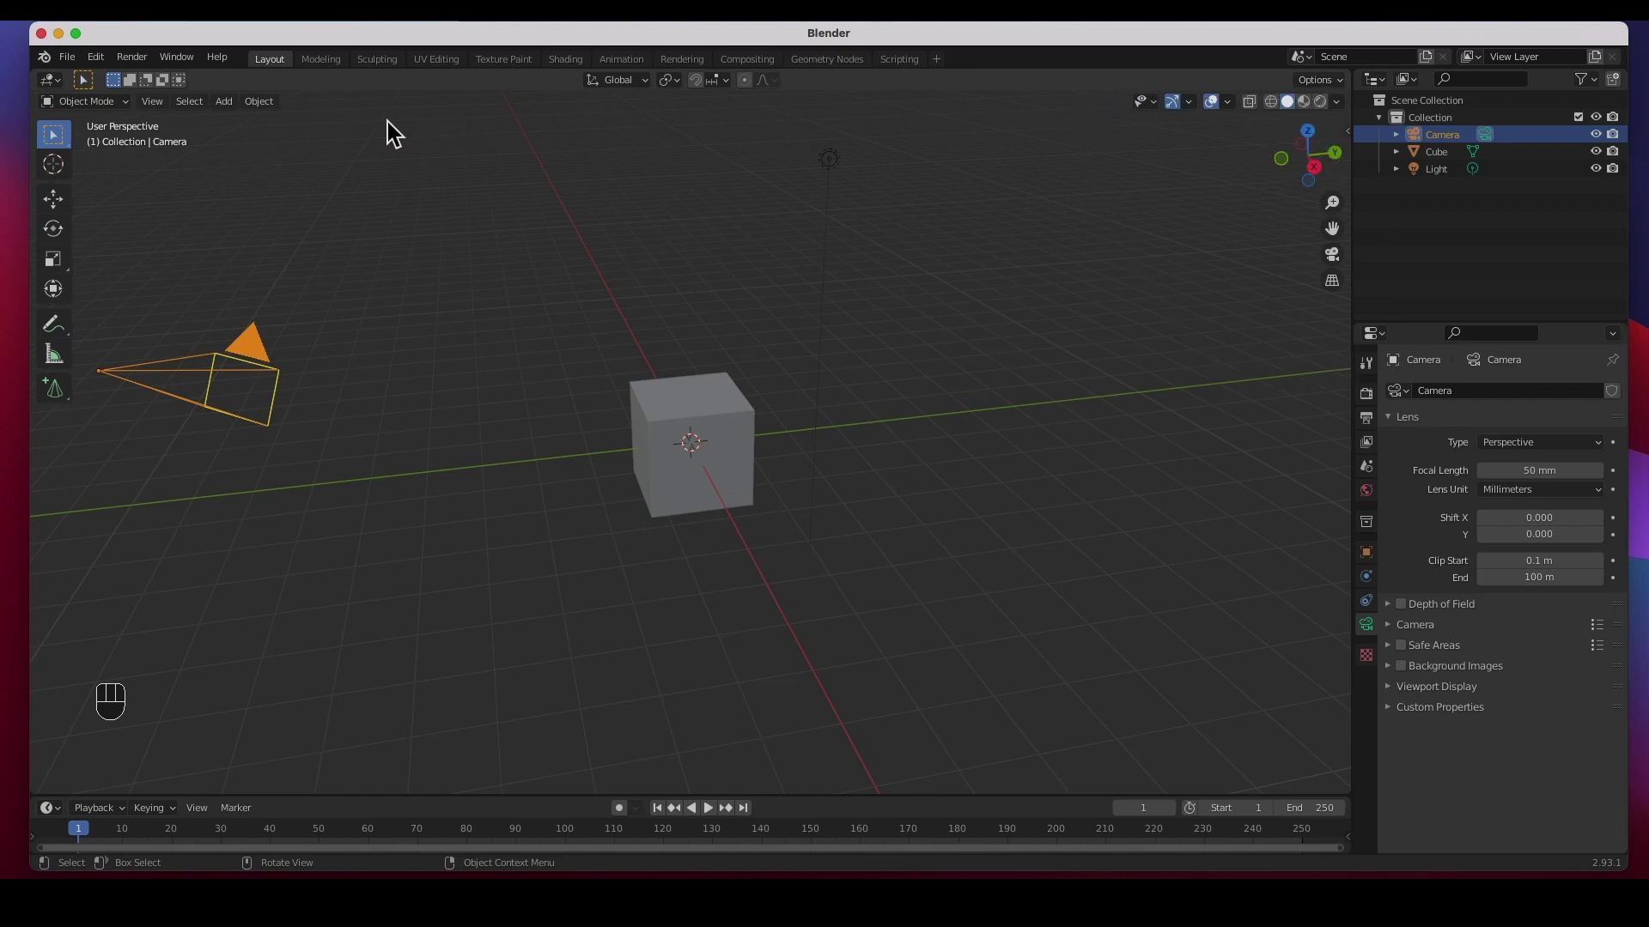
Step: Review the viewport gizmo options and activate the Move tool on the cube
click(1156, 106)
click(1191, 103)
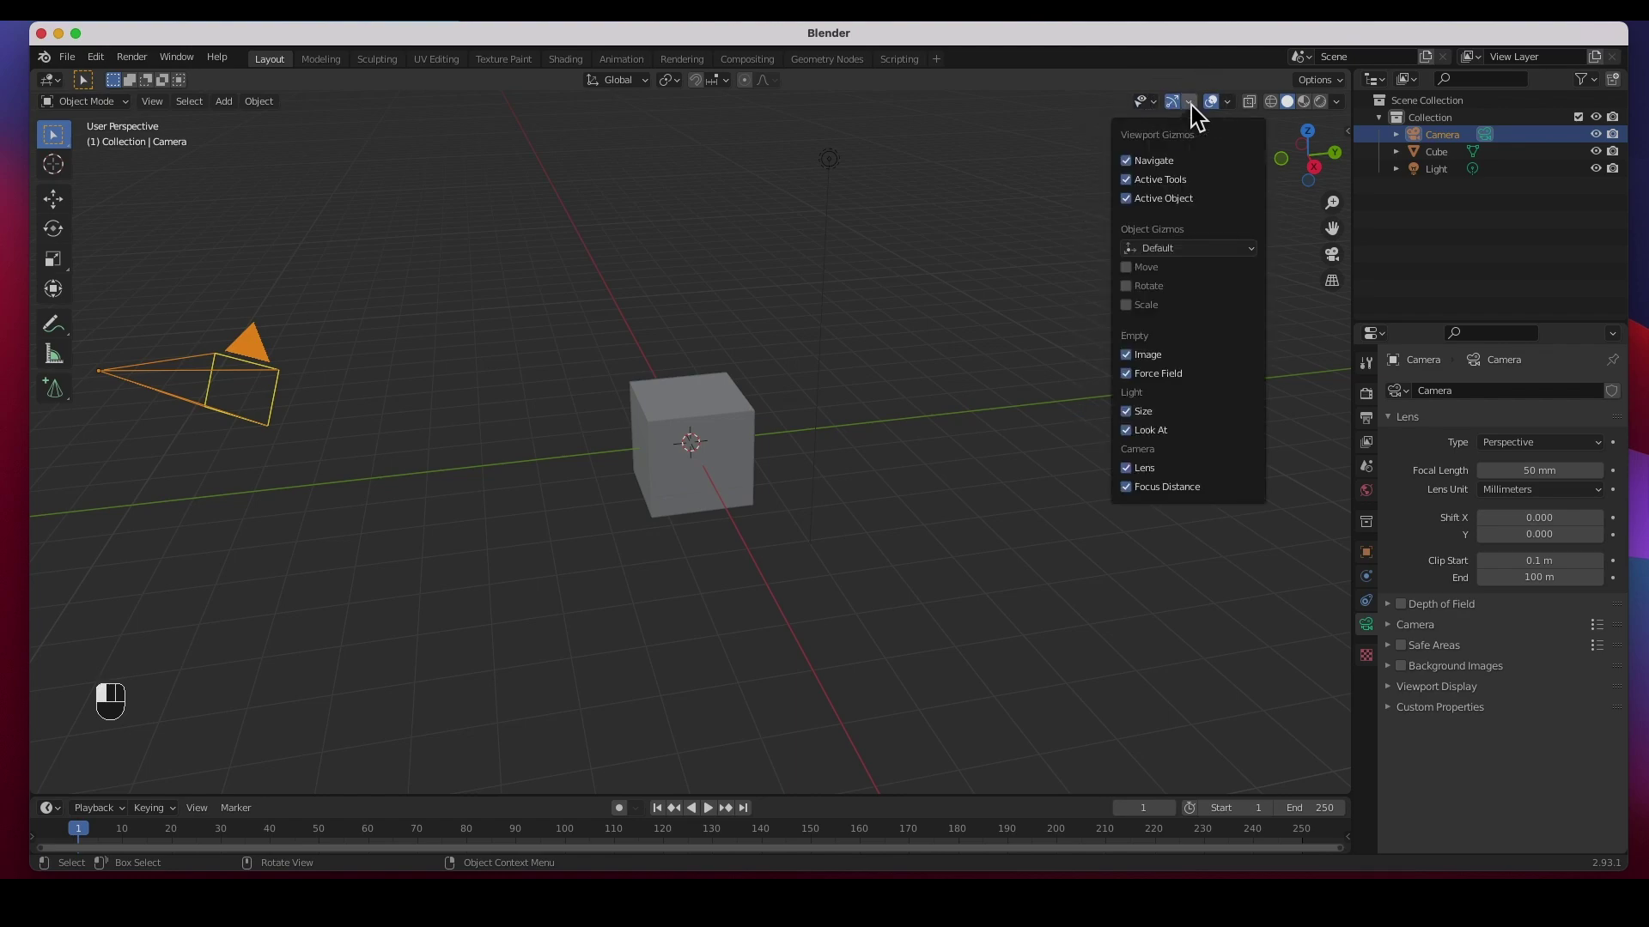
click(54, 198)
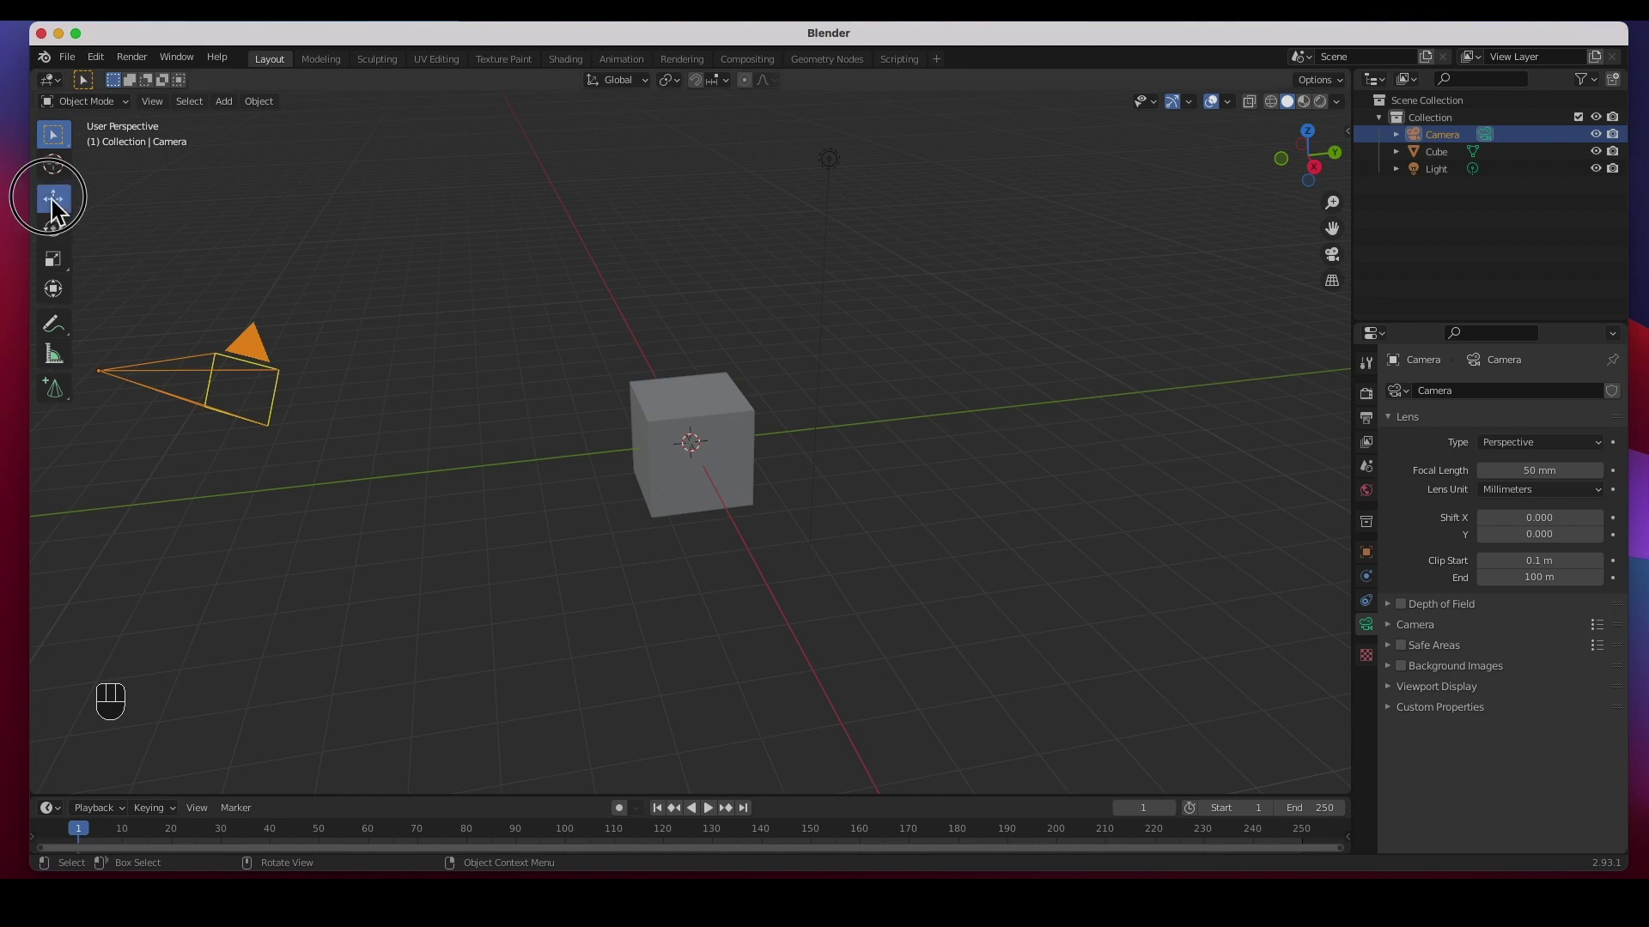
click(721, 429)
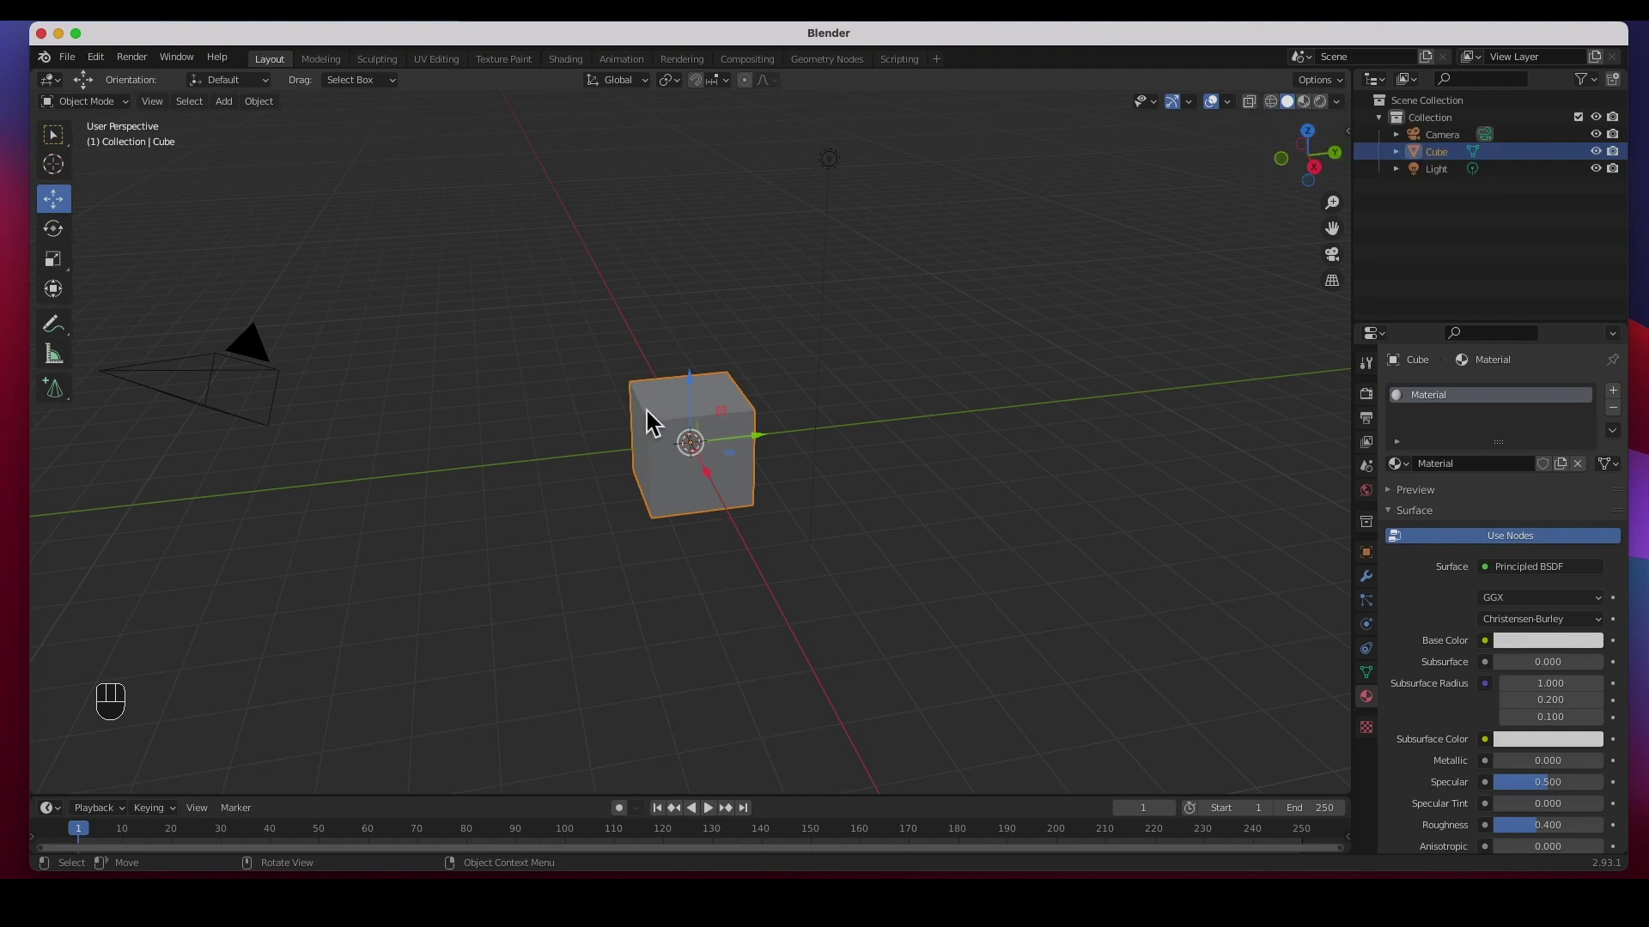
Step: Compare the cube in Wireframe, Solid, Material Preview and Rendered viewport shading, going through the four modes twice
click(1271, 105)
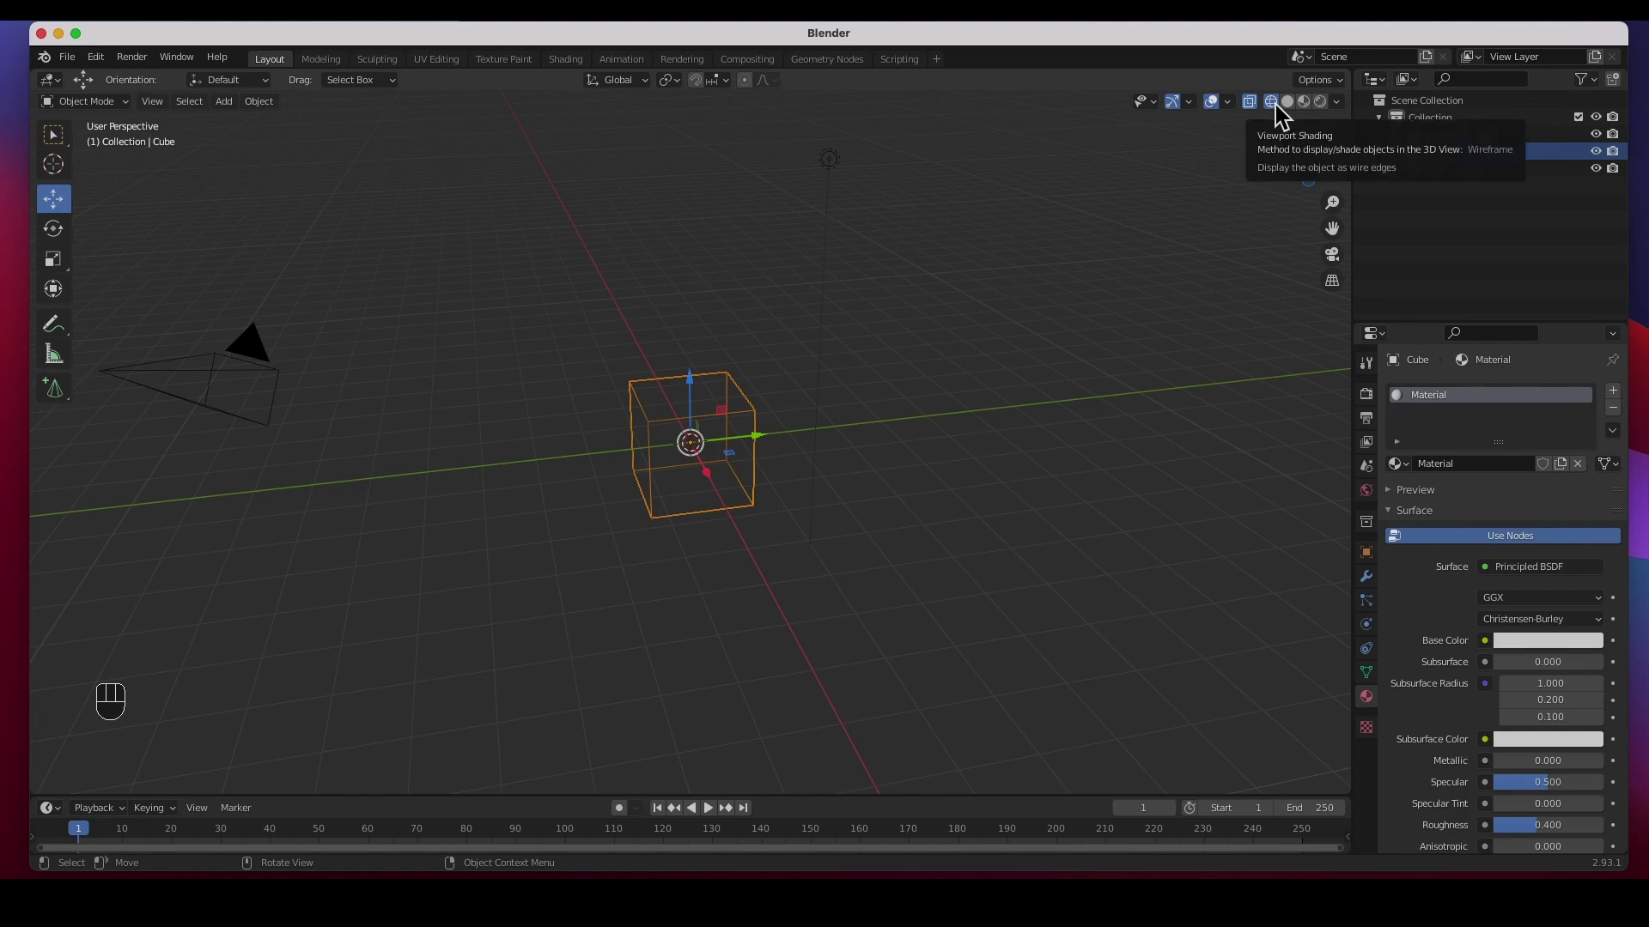
click(1288, 103)
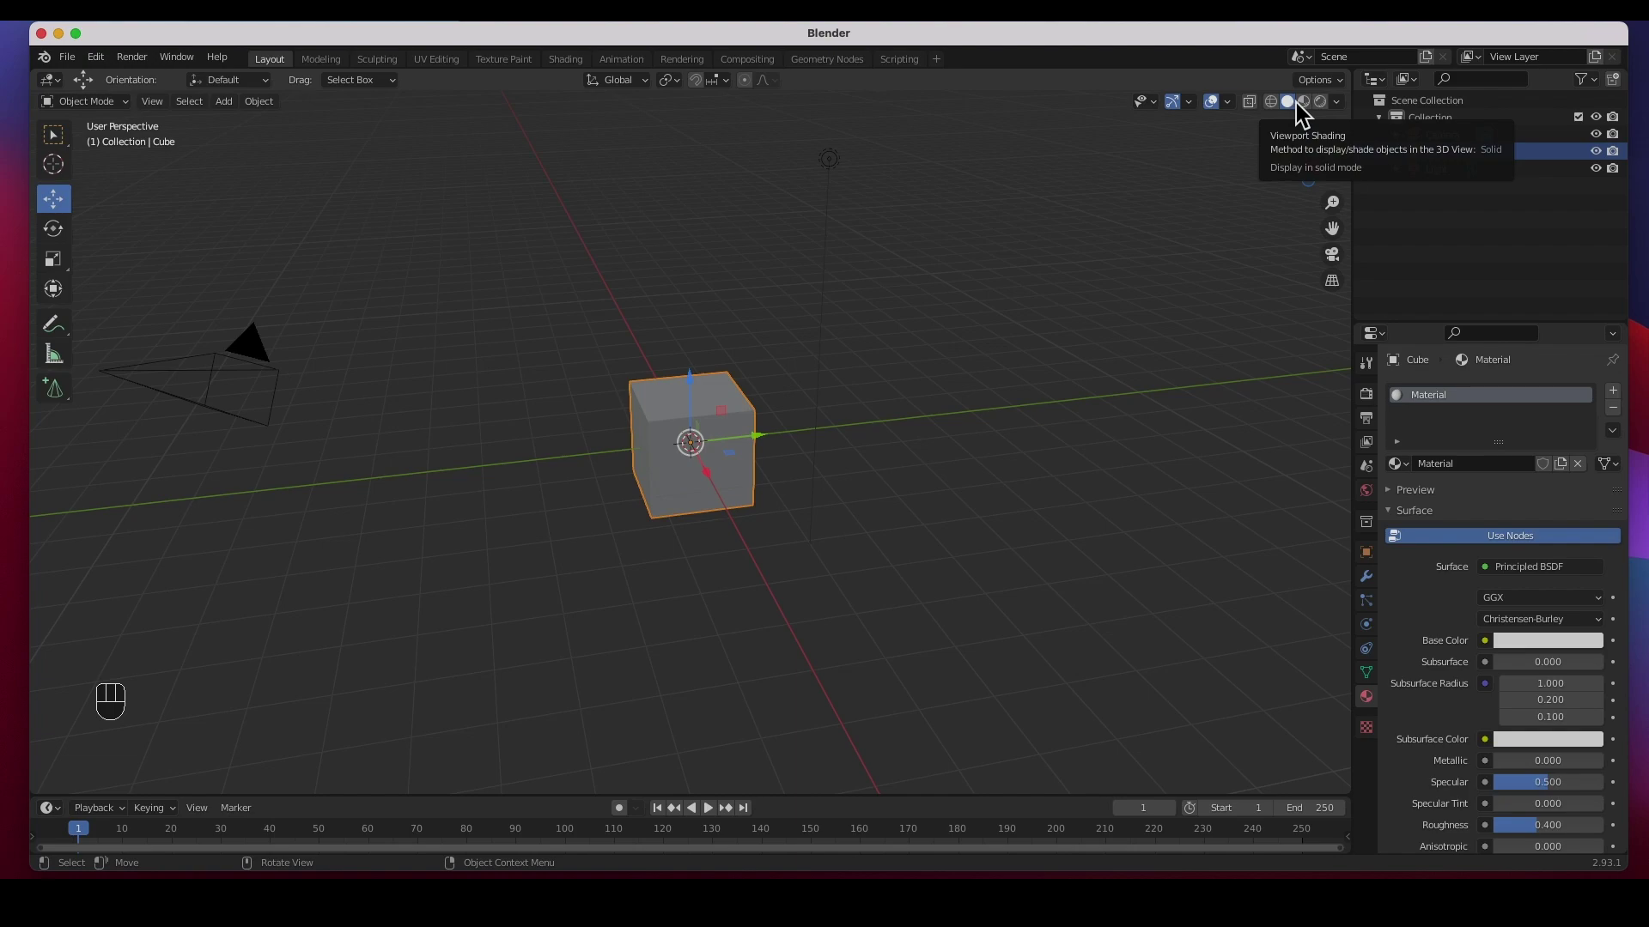
click(1304, 102)
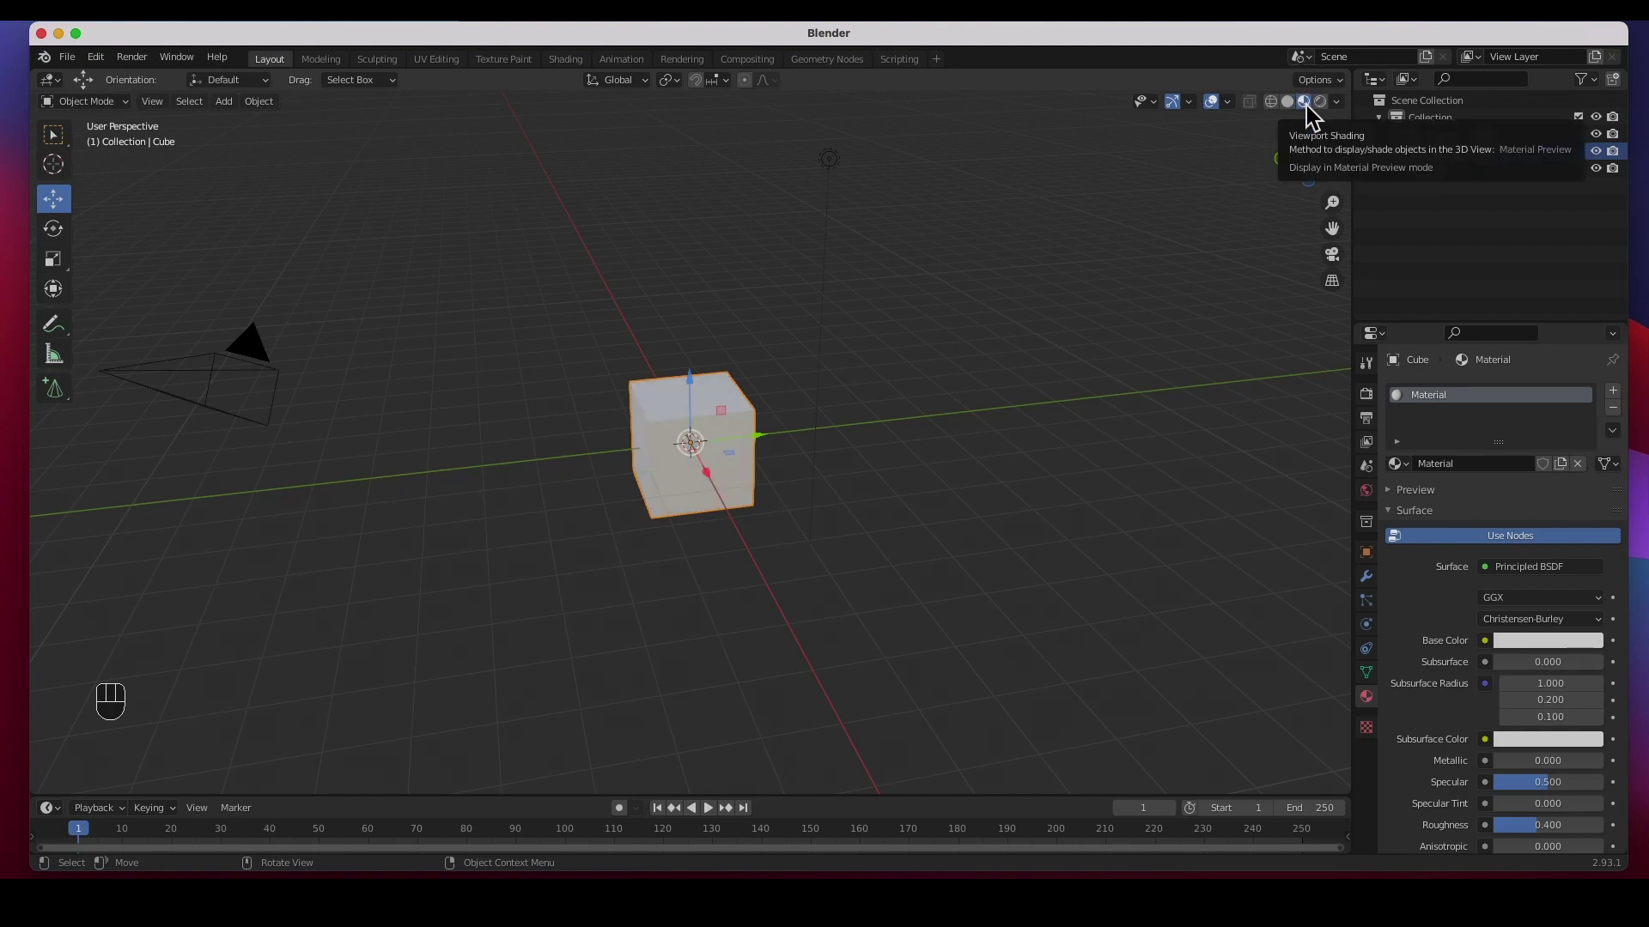
click(1321, 103)
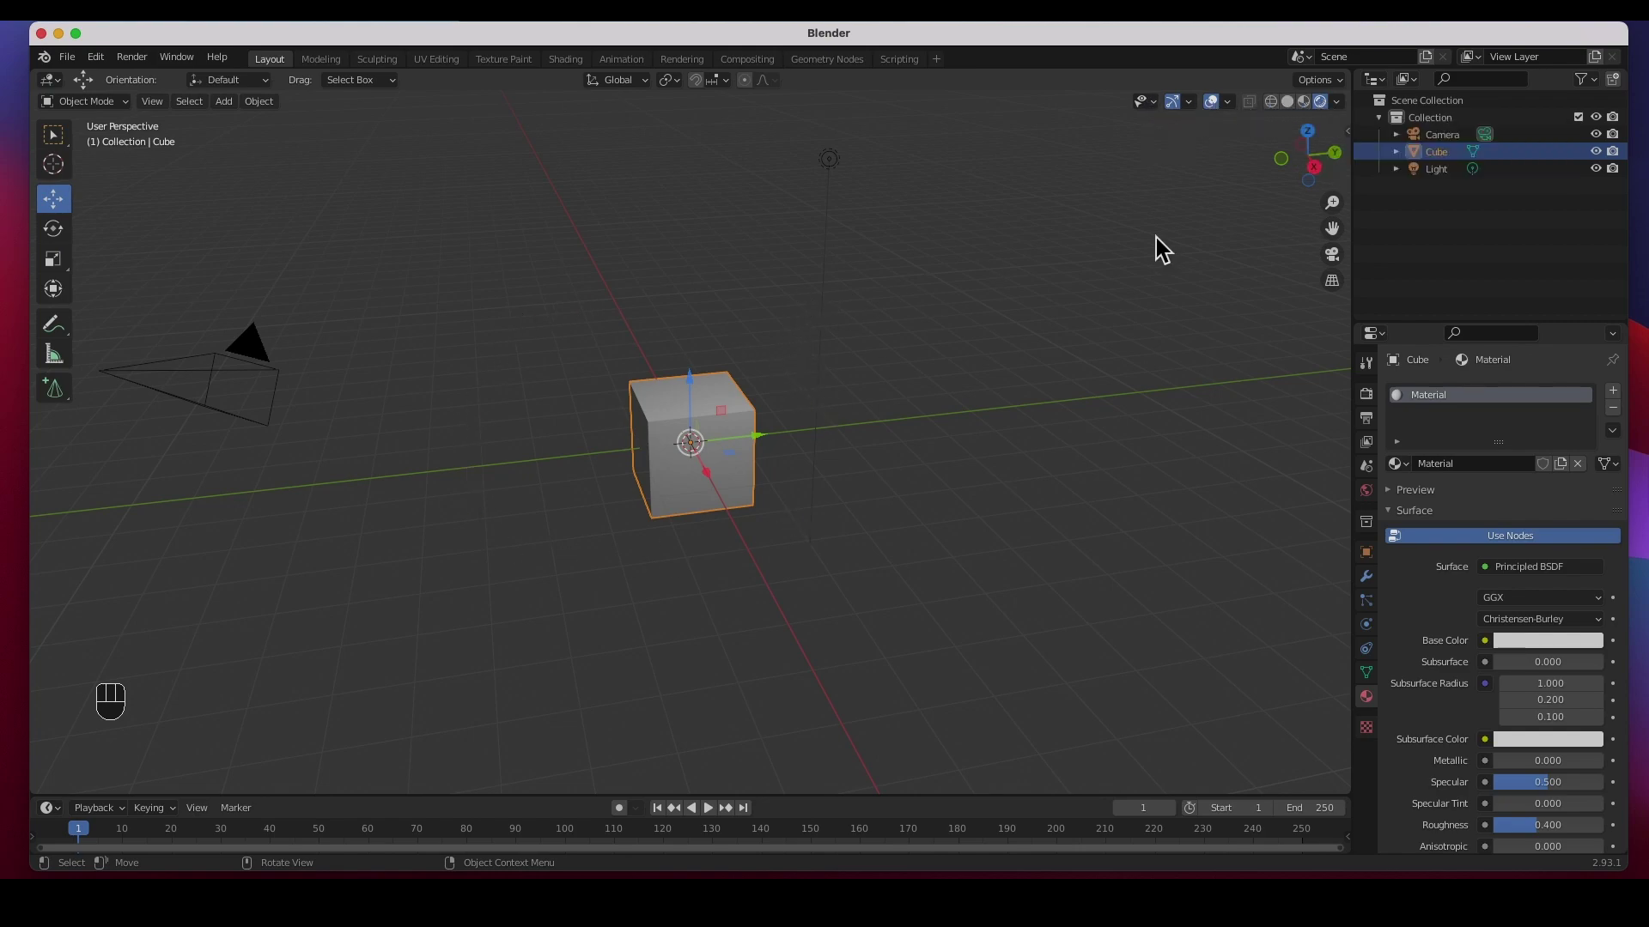
click(1272, 102)
click(1288, 101)
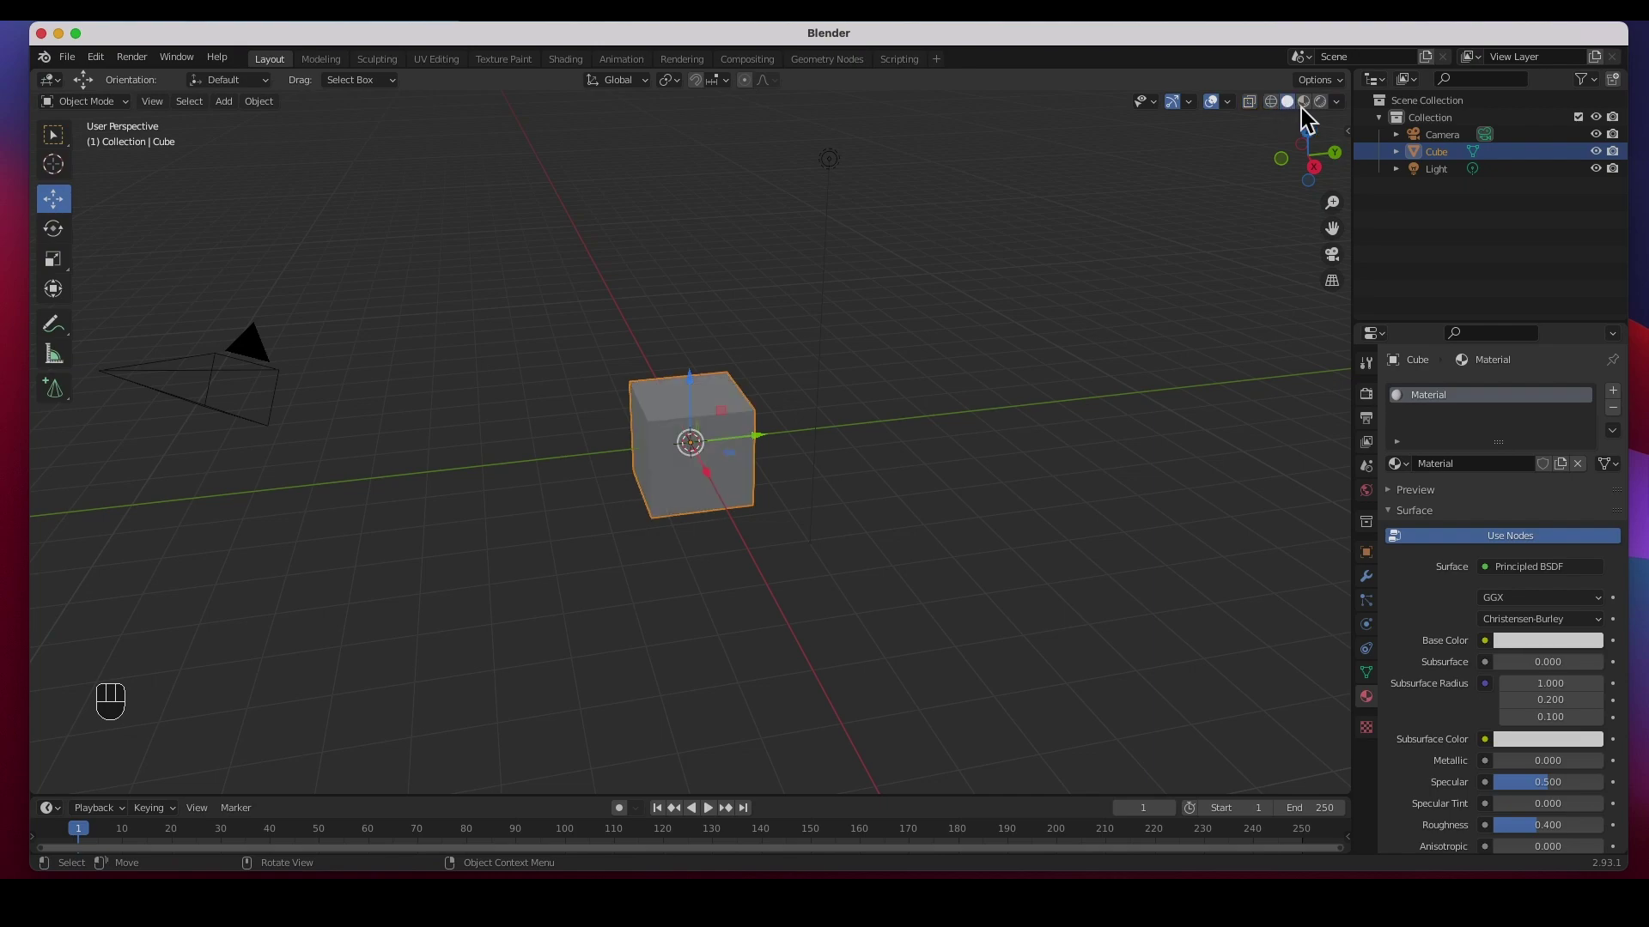
click(1303, 102)
click(1323, 103)
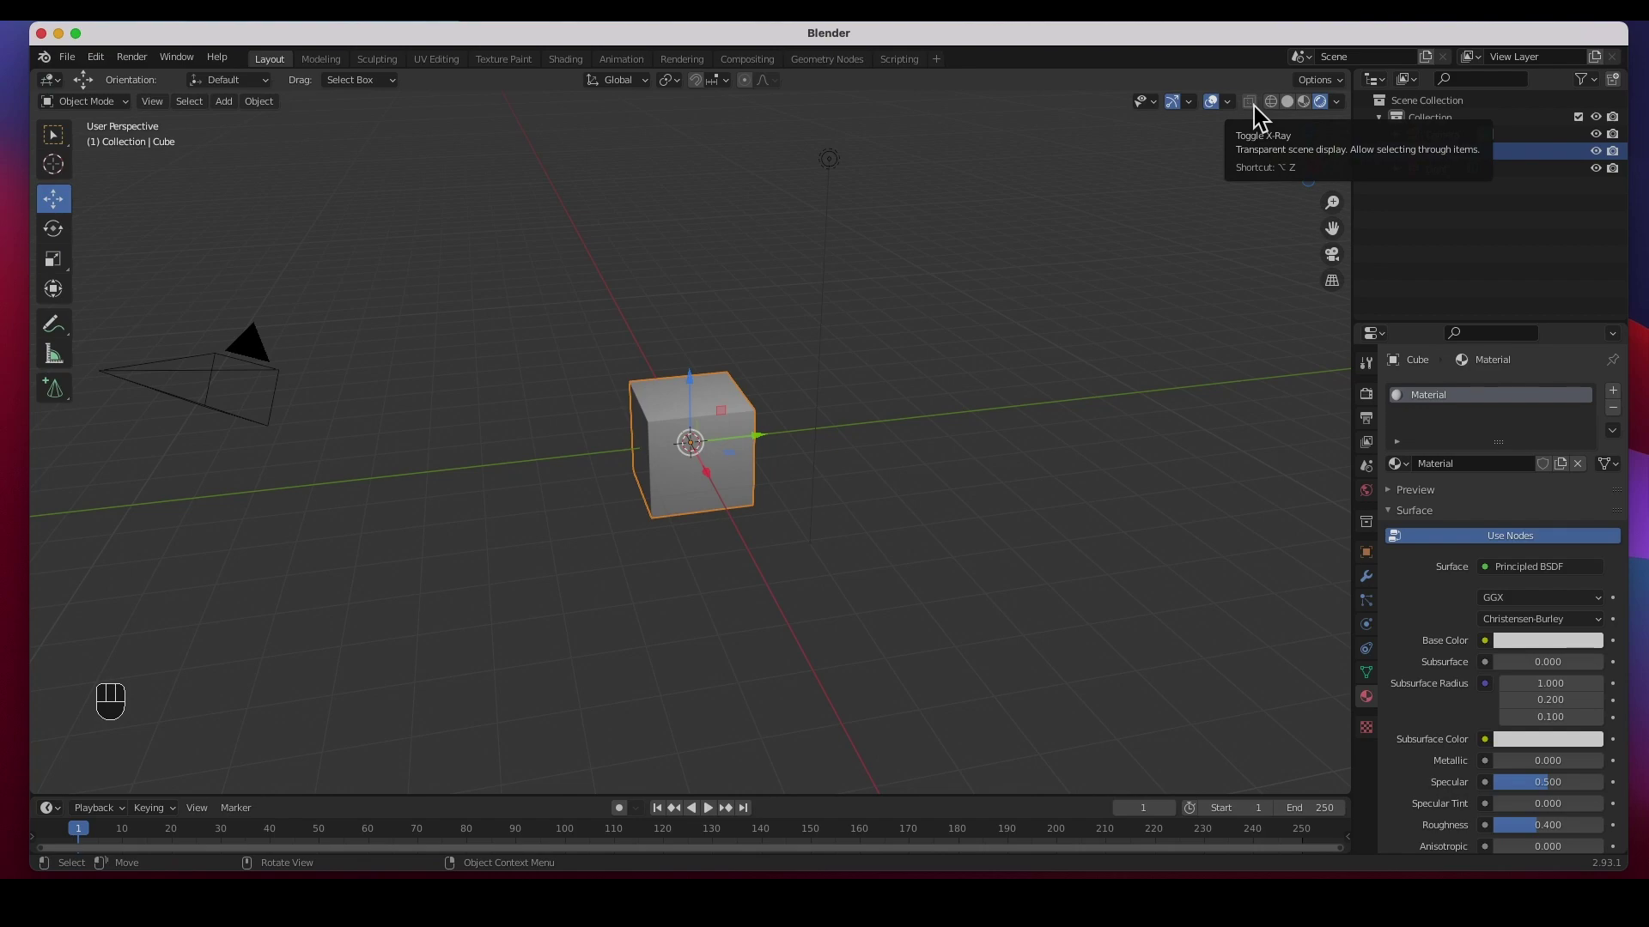
Step: Try toggling X-Ray in Rendered shading and set the viewport shading to Material Preview
click(1252, 103)
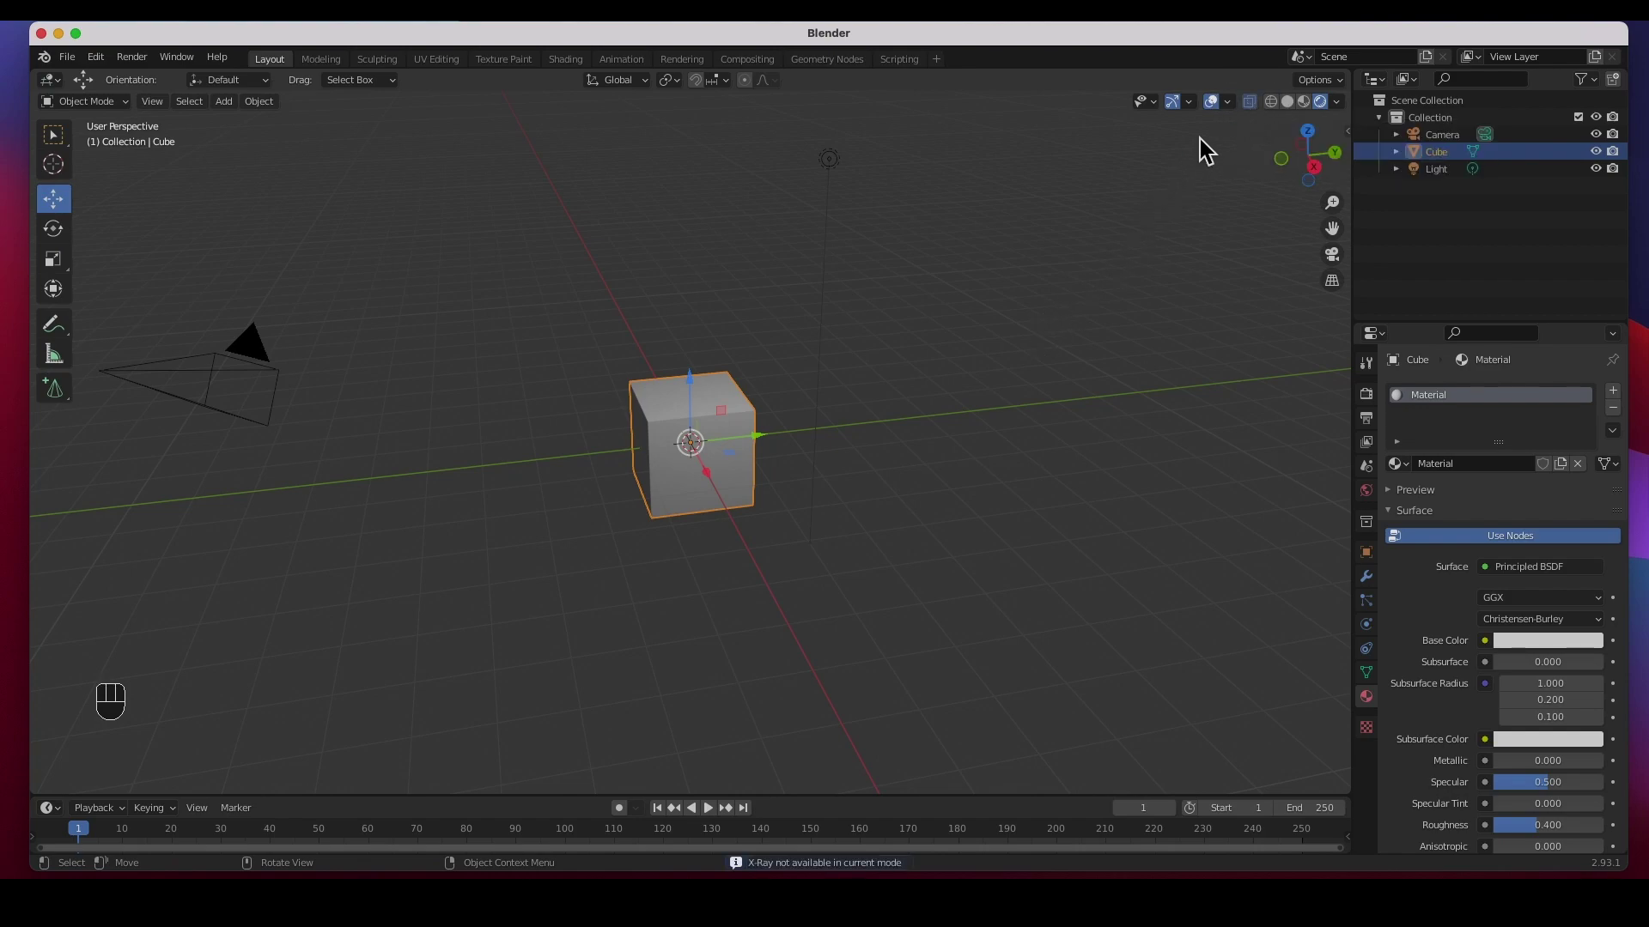
click(1323, 103)
click(1304, 105)
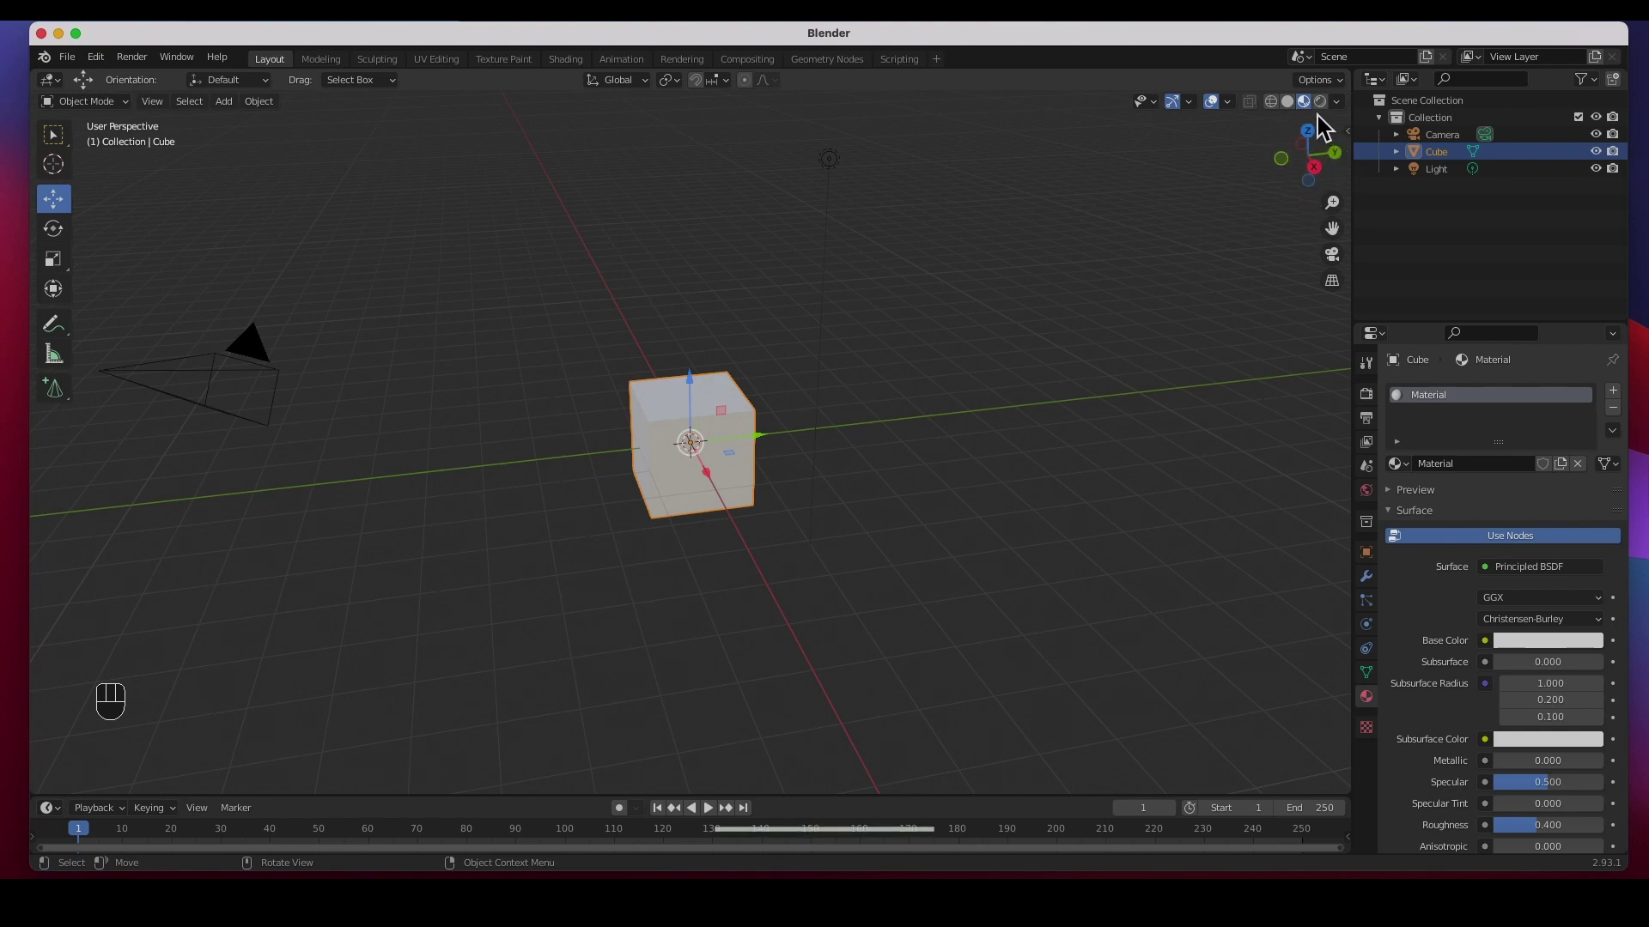
Step: Orbit to view the cube from higher up, and compare orthographic projection with perspective, ending in perspective
drag(1319, 147, 1215, 218)
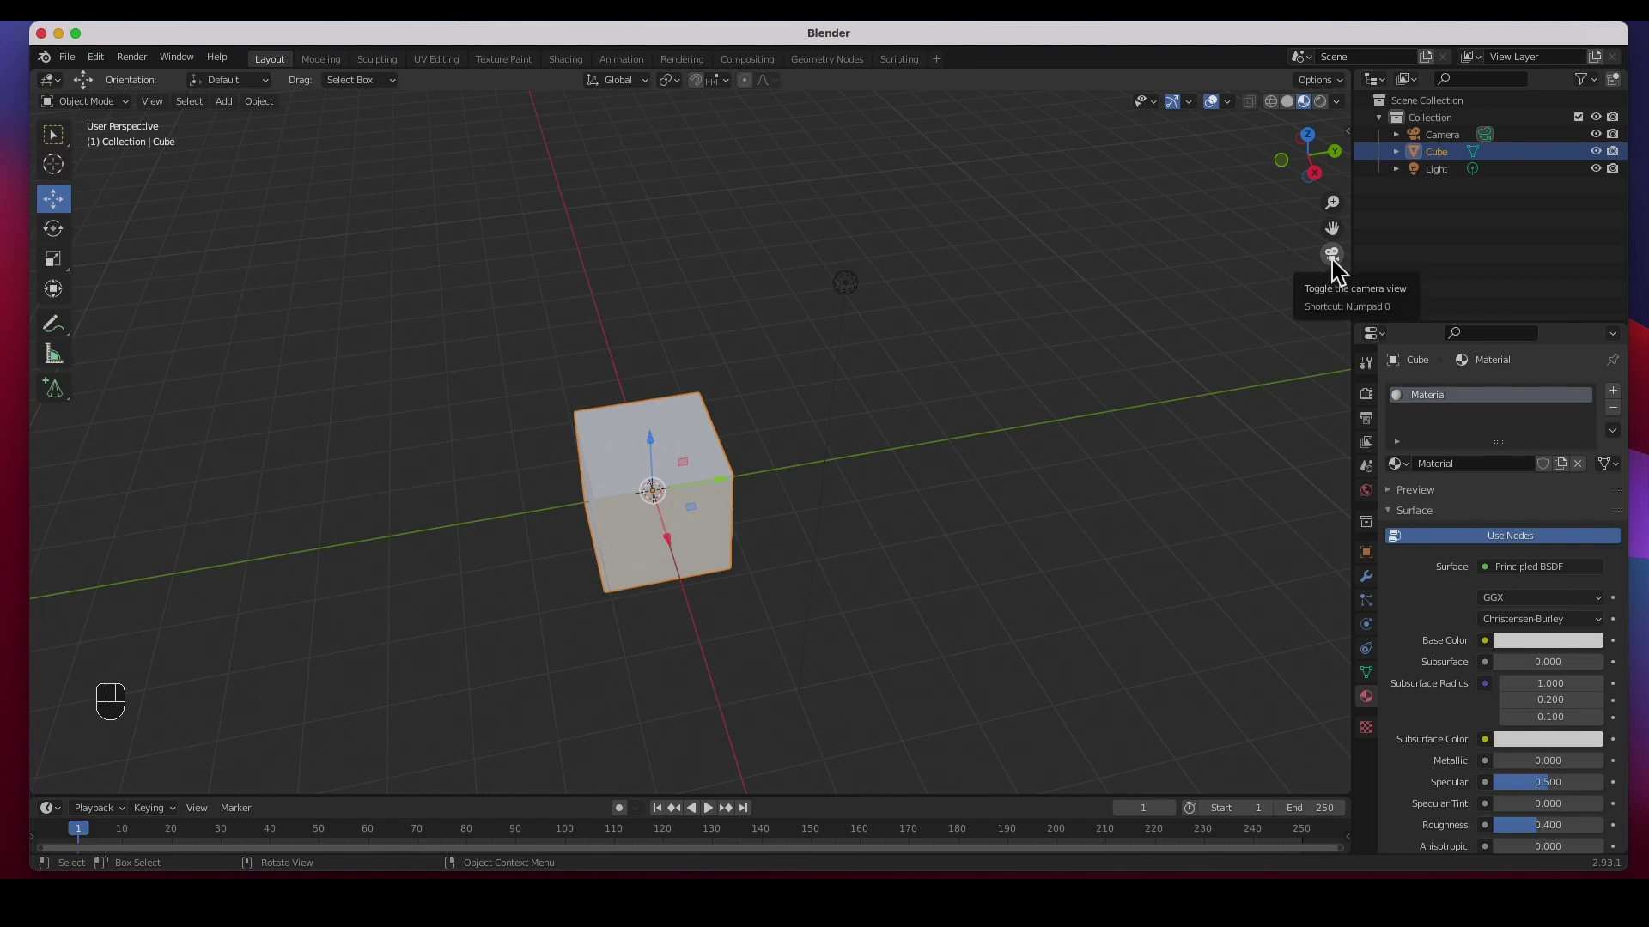
click(1332, 283)
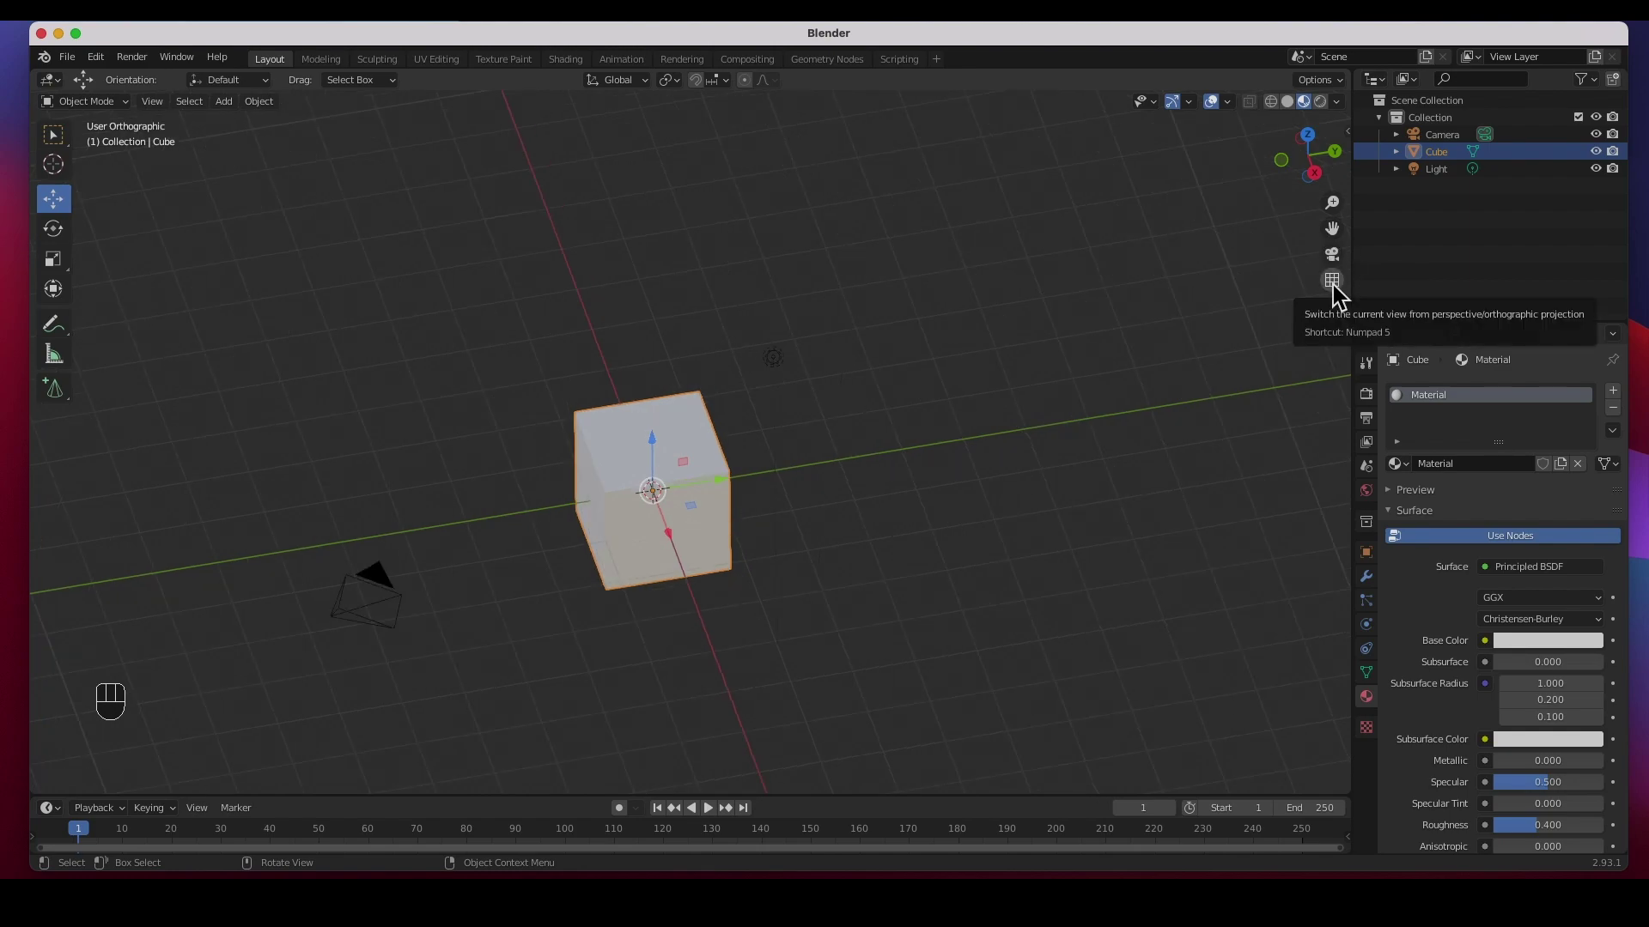
click(1332, 283)
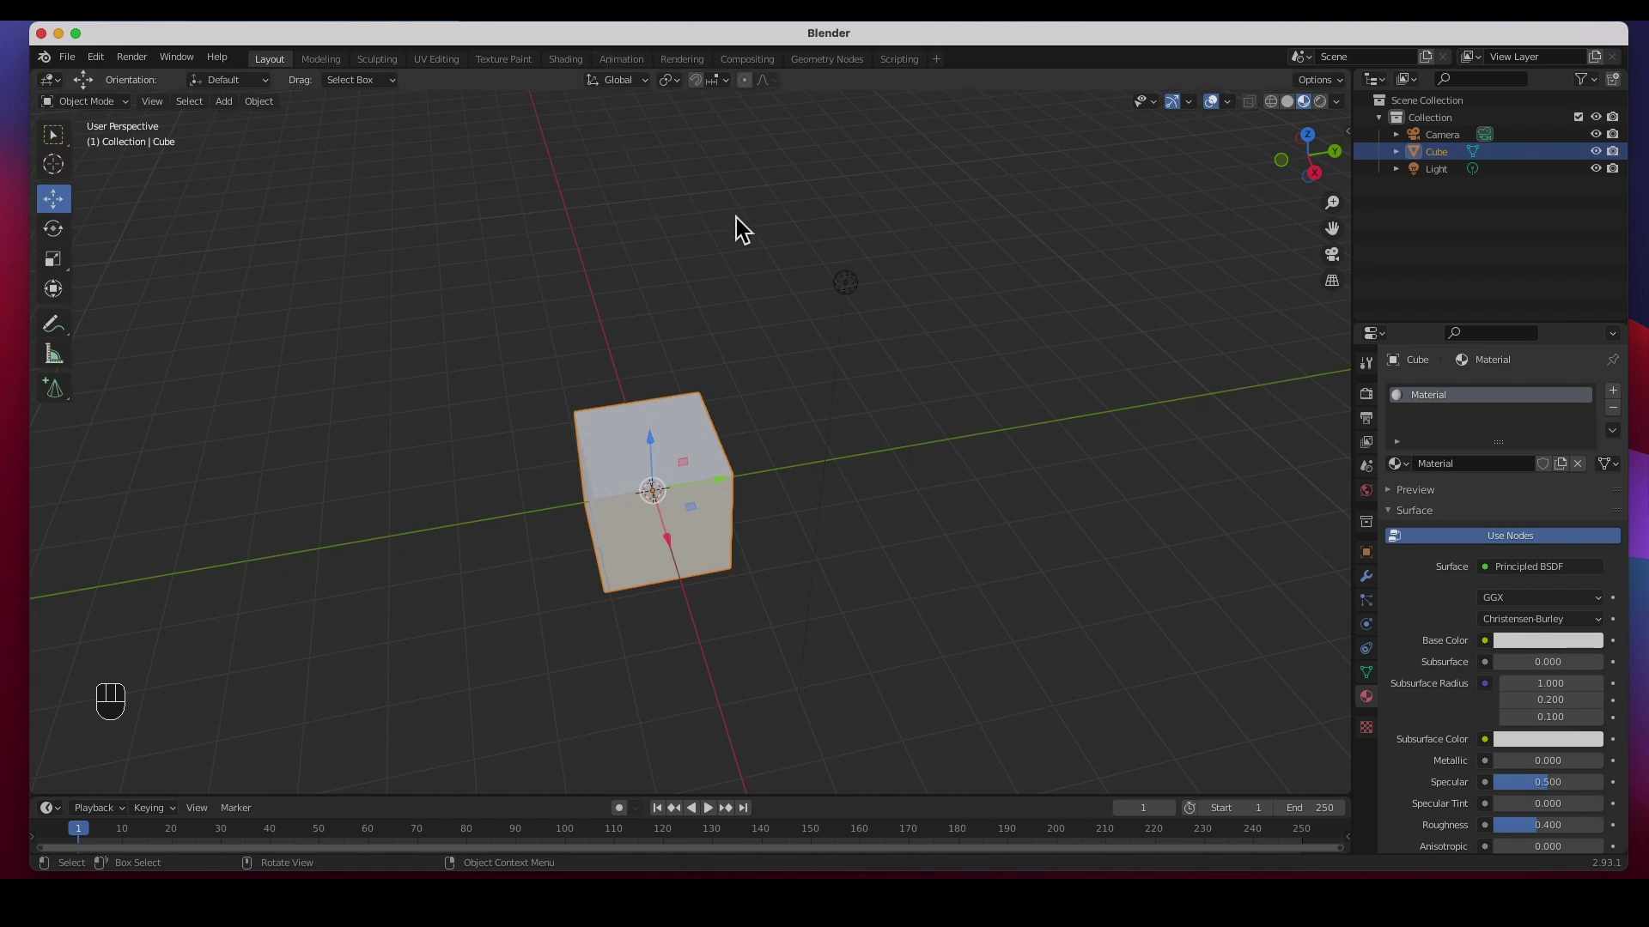
Step: Show the viewport in quad view, orbit the perspective view, zoom into the right view and return to a single view
key(ctrl+alt)
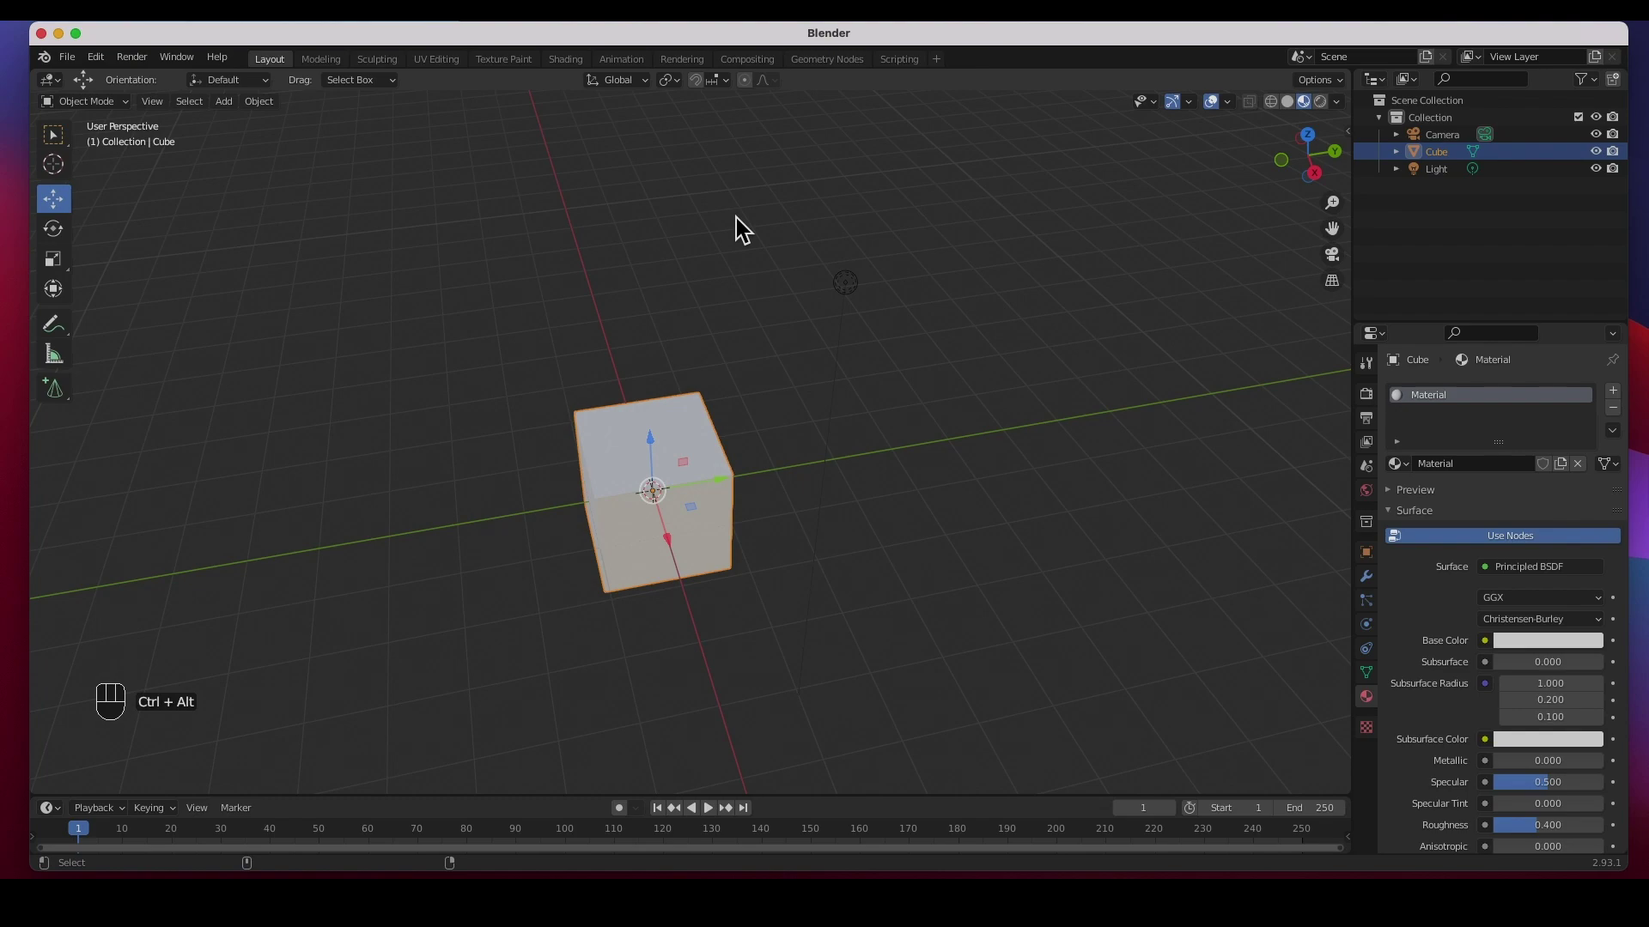
key(ctrl+alt+q)
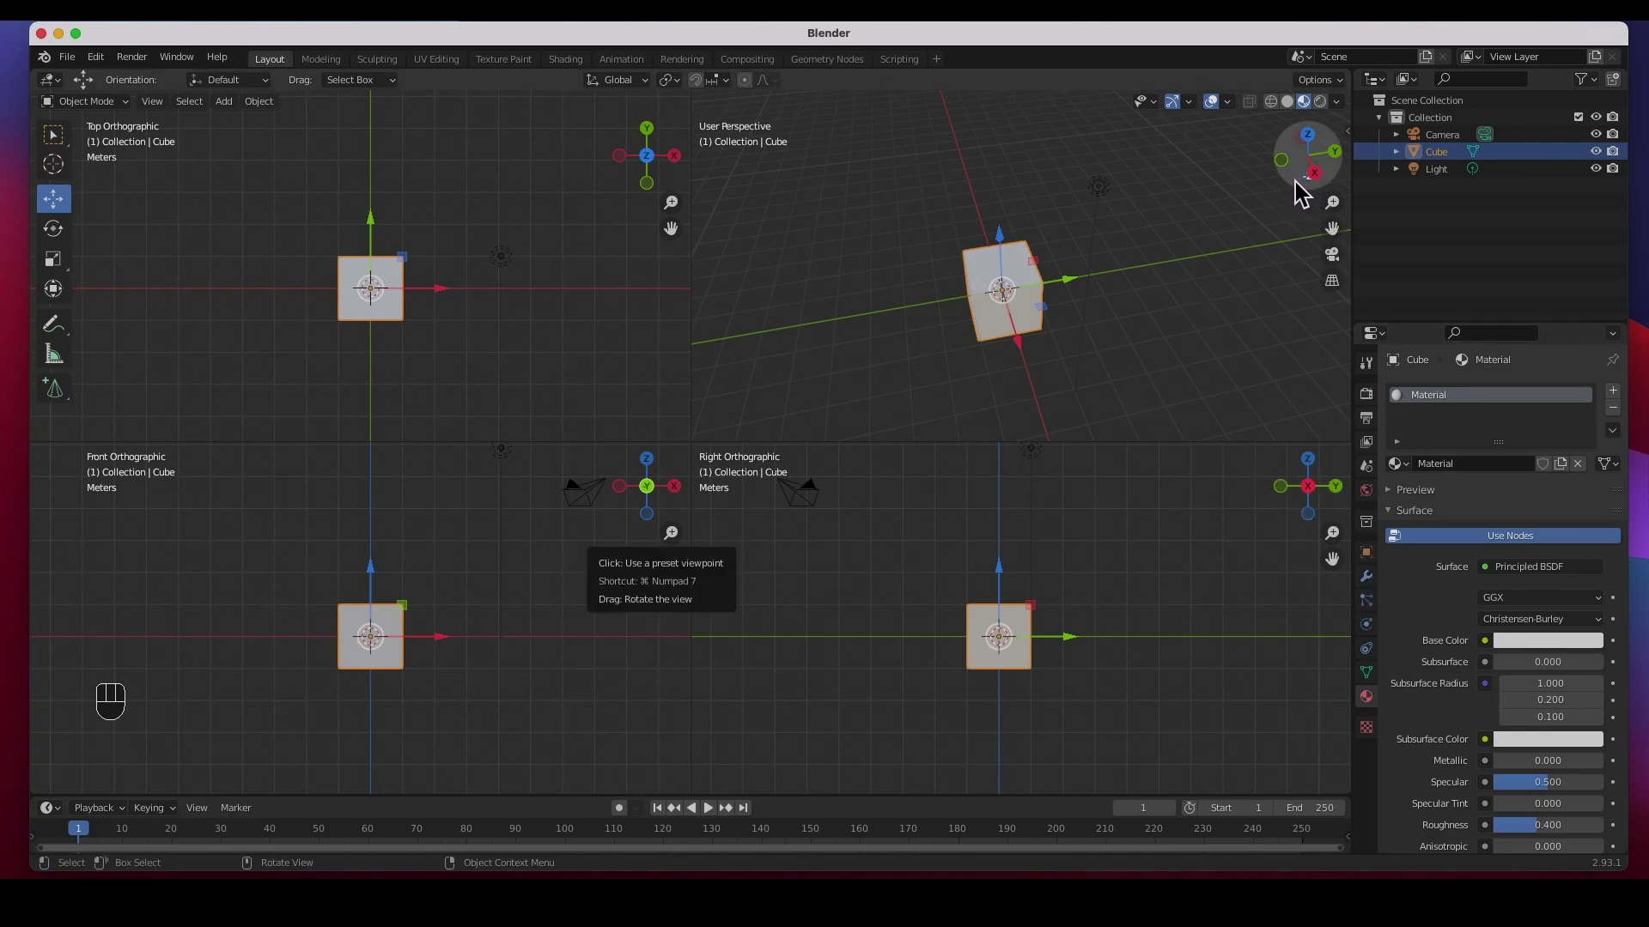
drag(1298, 182, 1337, 194)
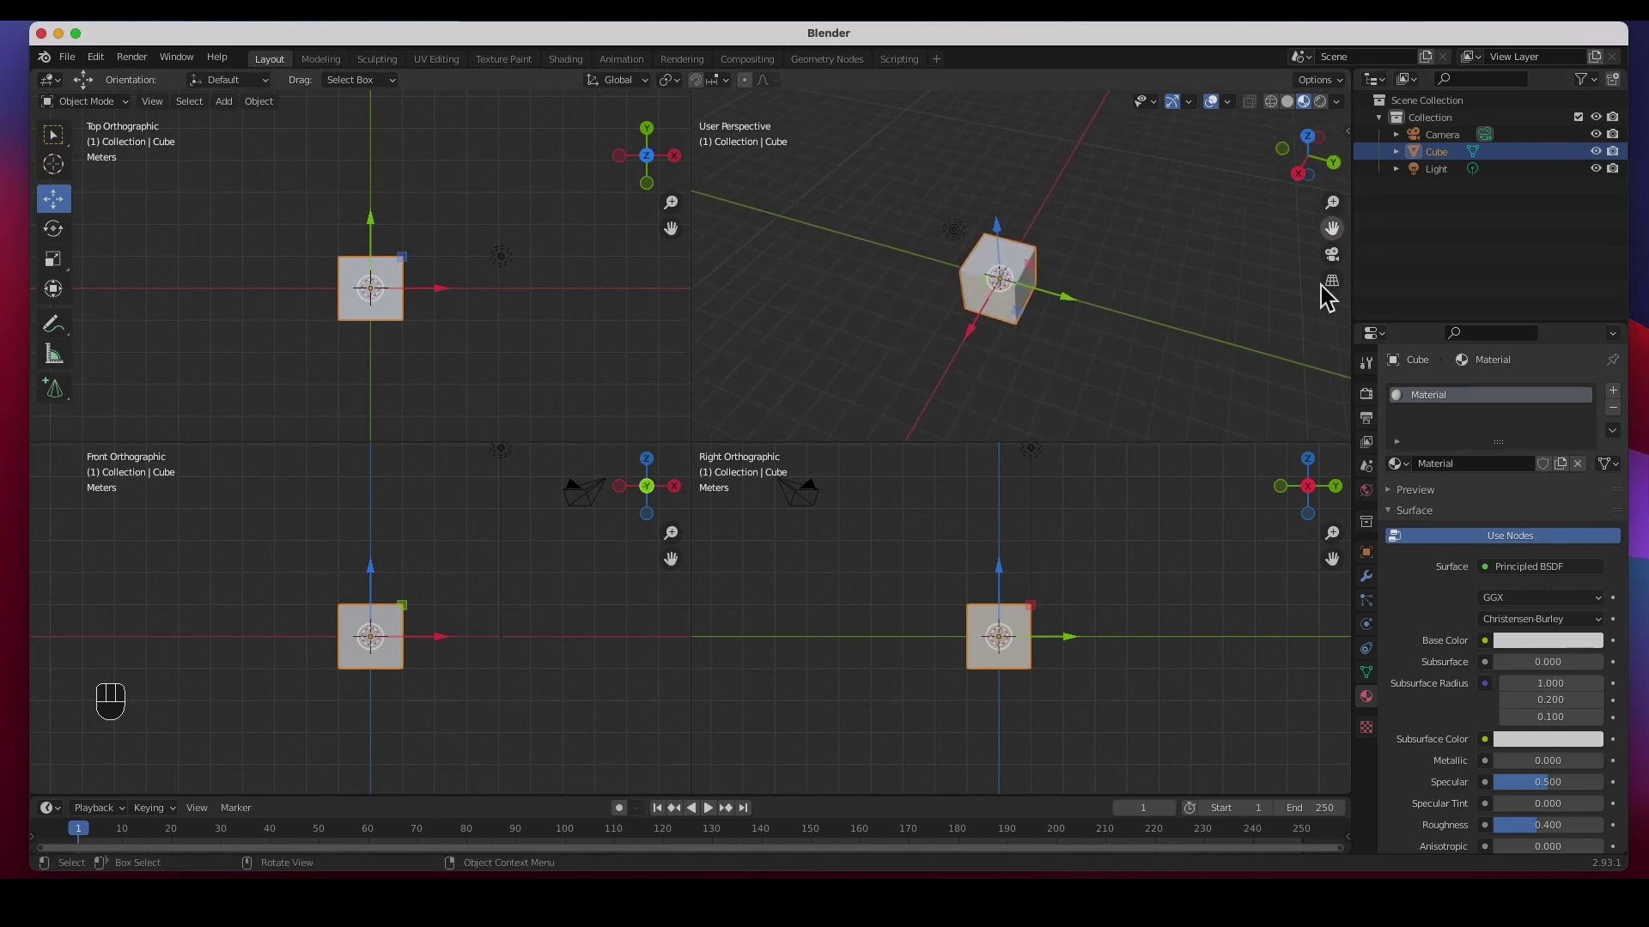
drag(1332, 533, 1320, 603)
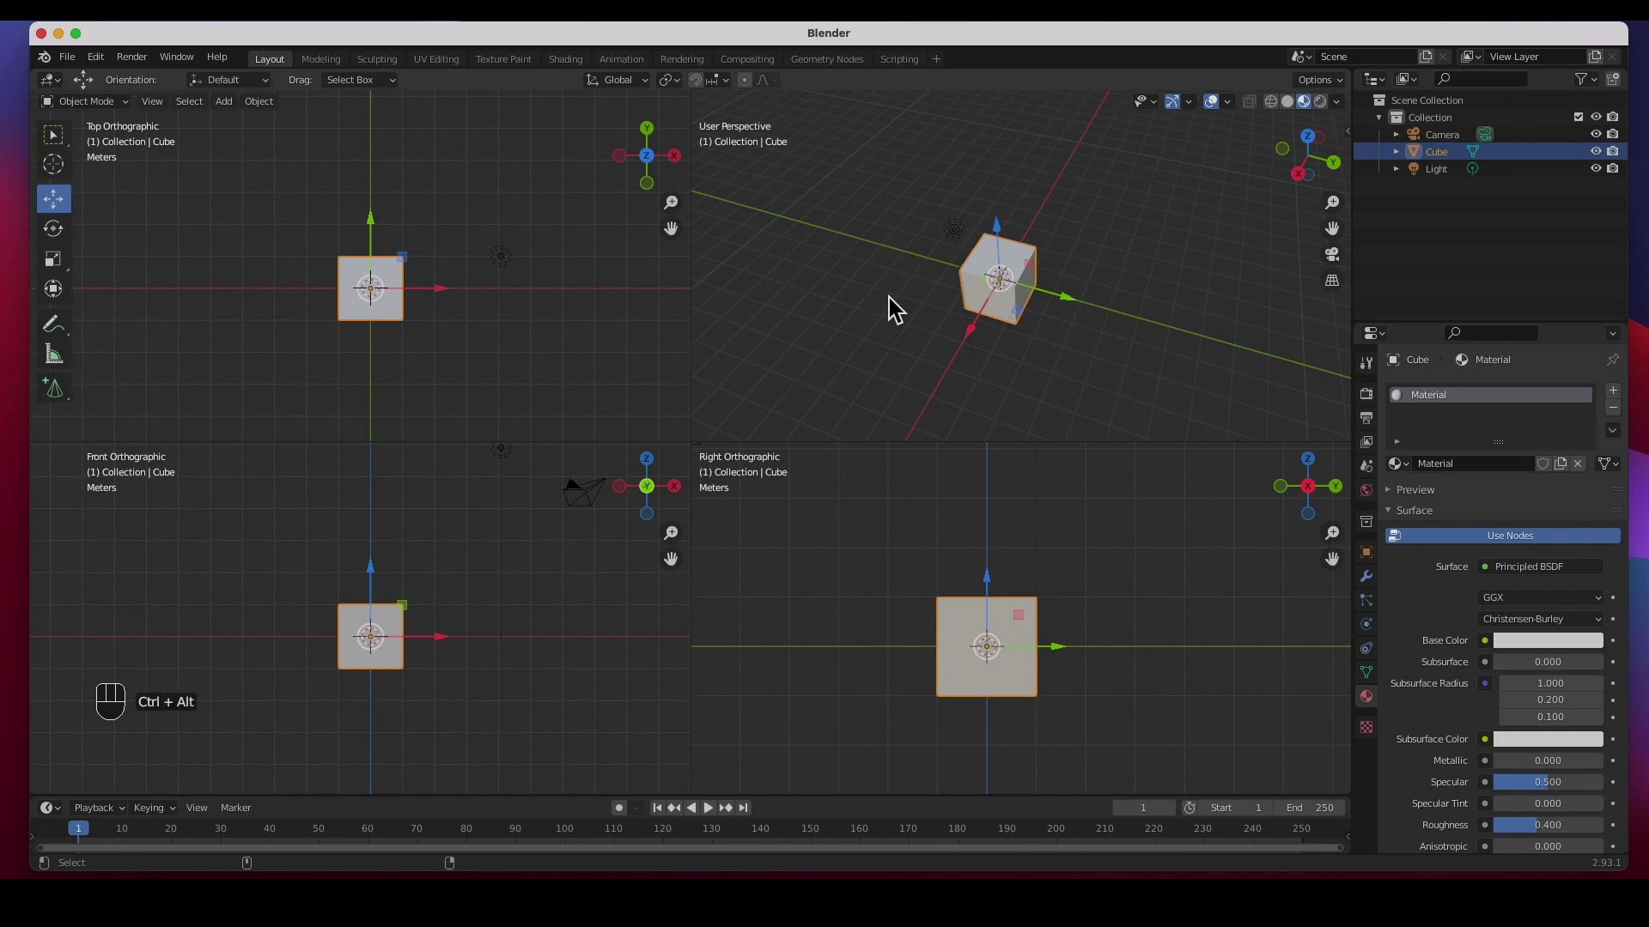
key(ctrl+alt+q)
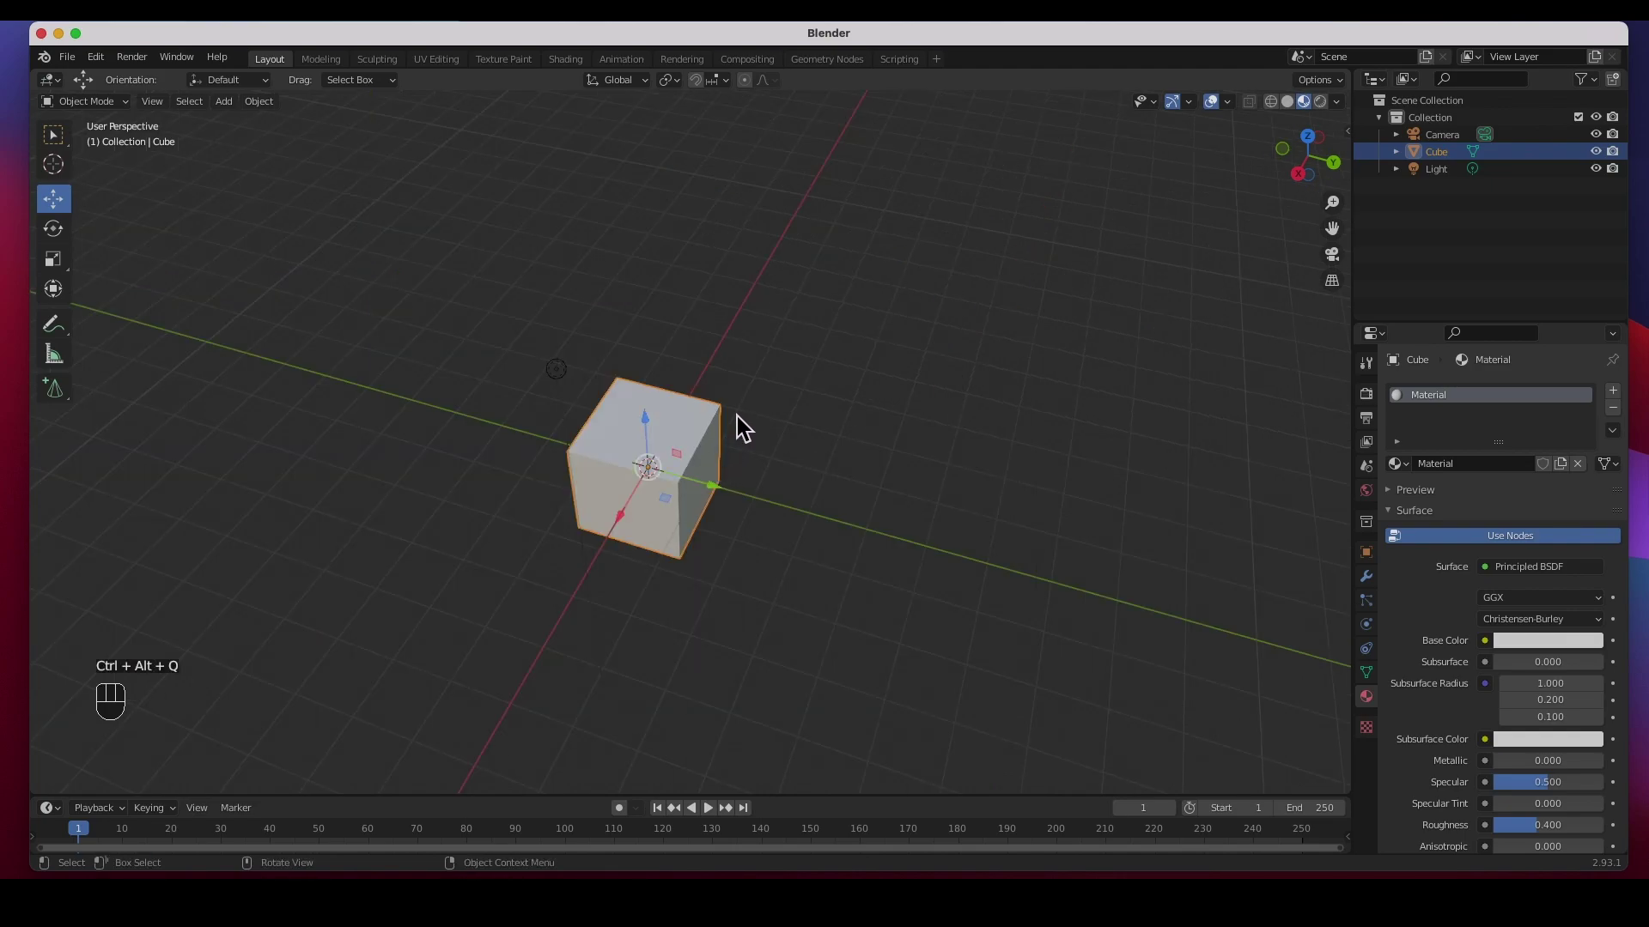
Step: Deselect the cube and examine the object context menu without choosing a command
middle_drag(735, 475, 718, 432)
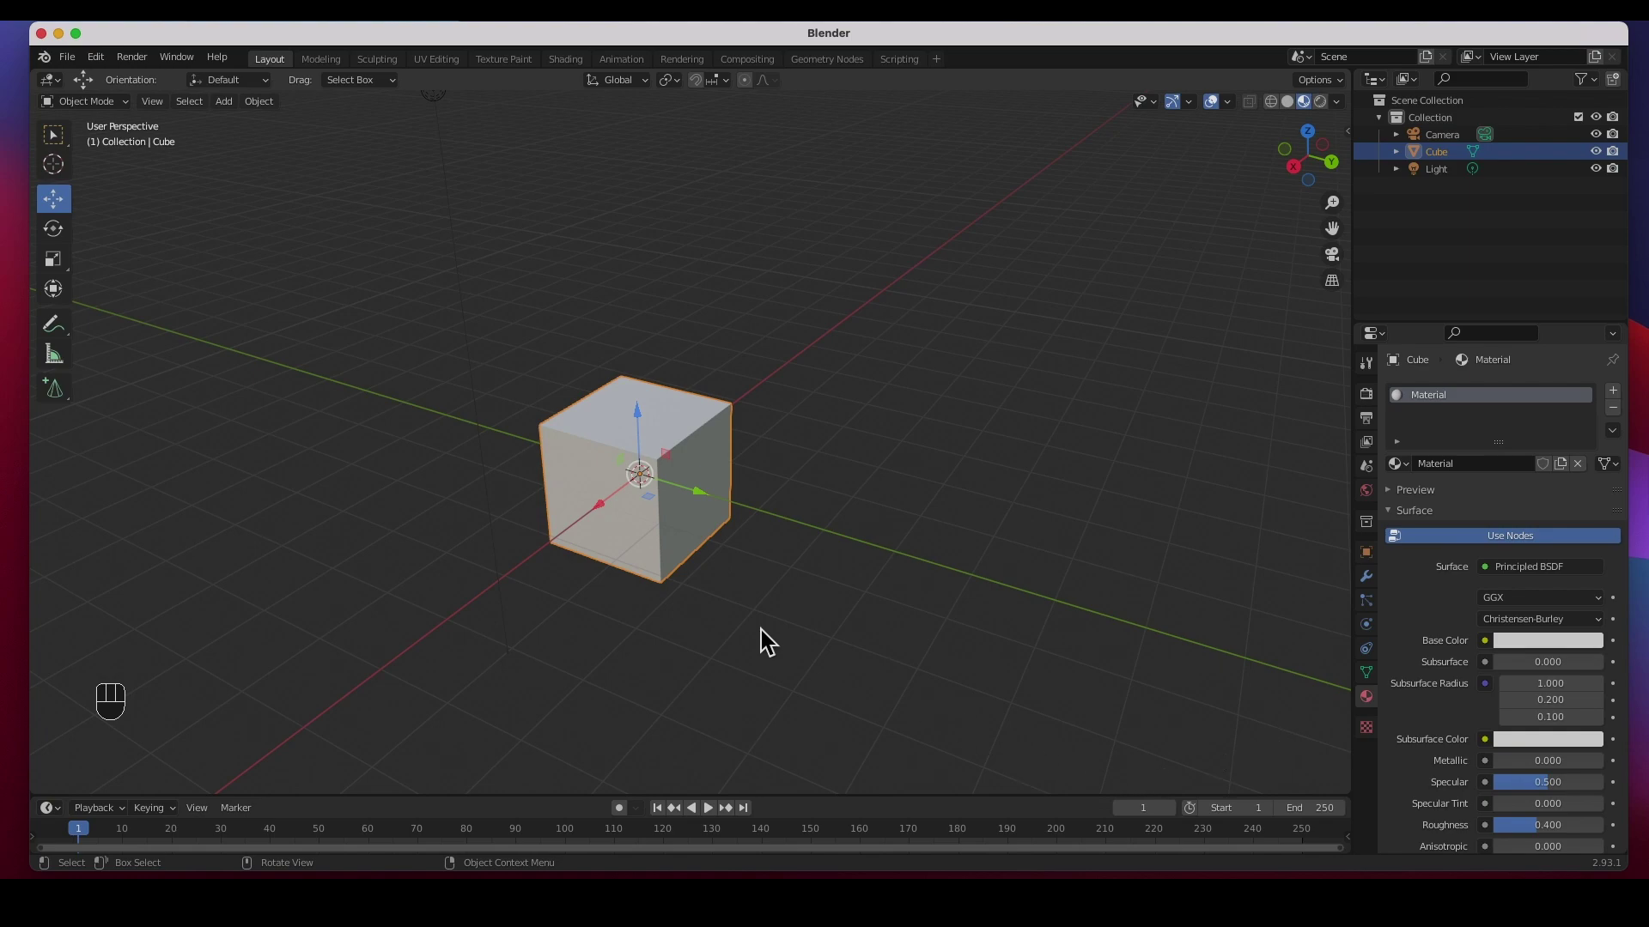
click(244, 609)
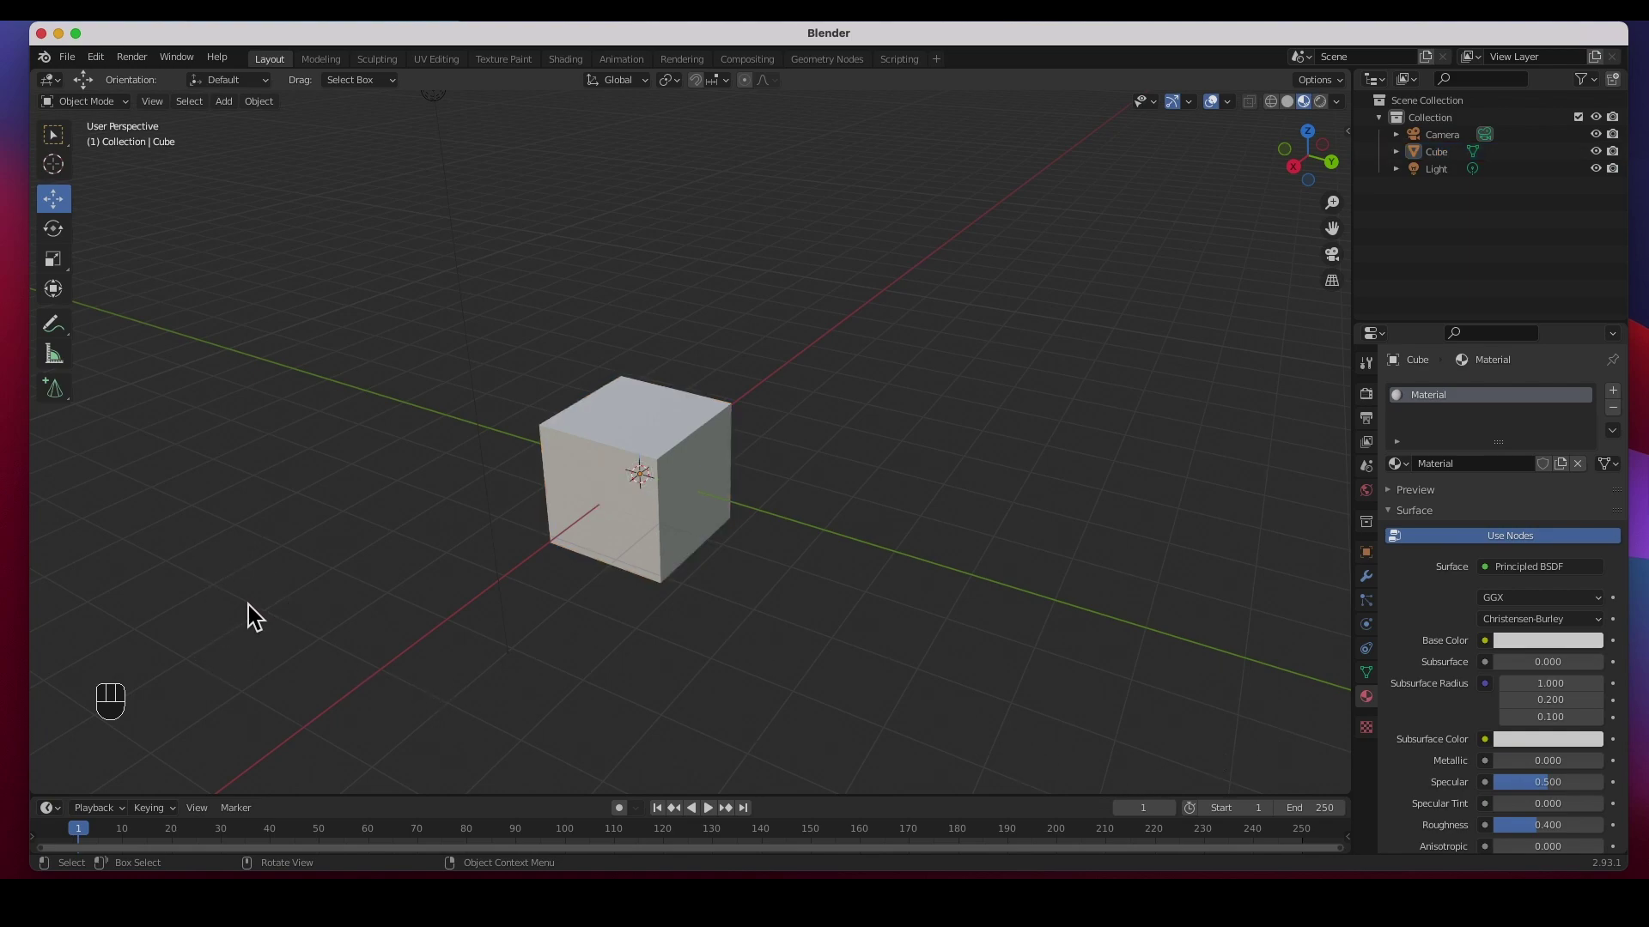
right_click(142, 701)
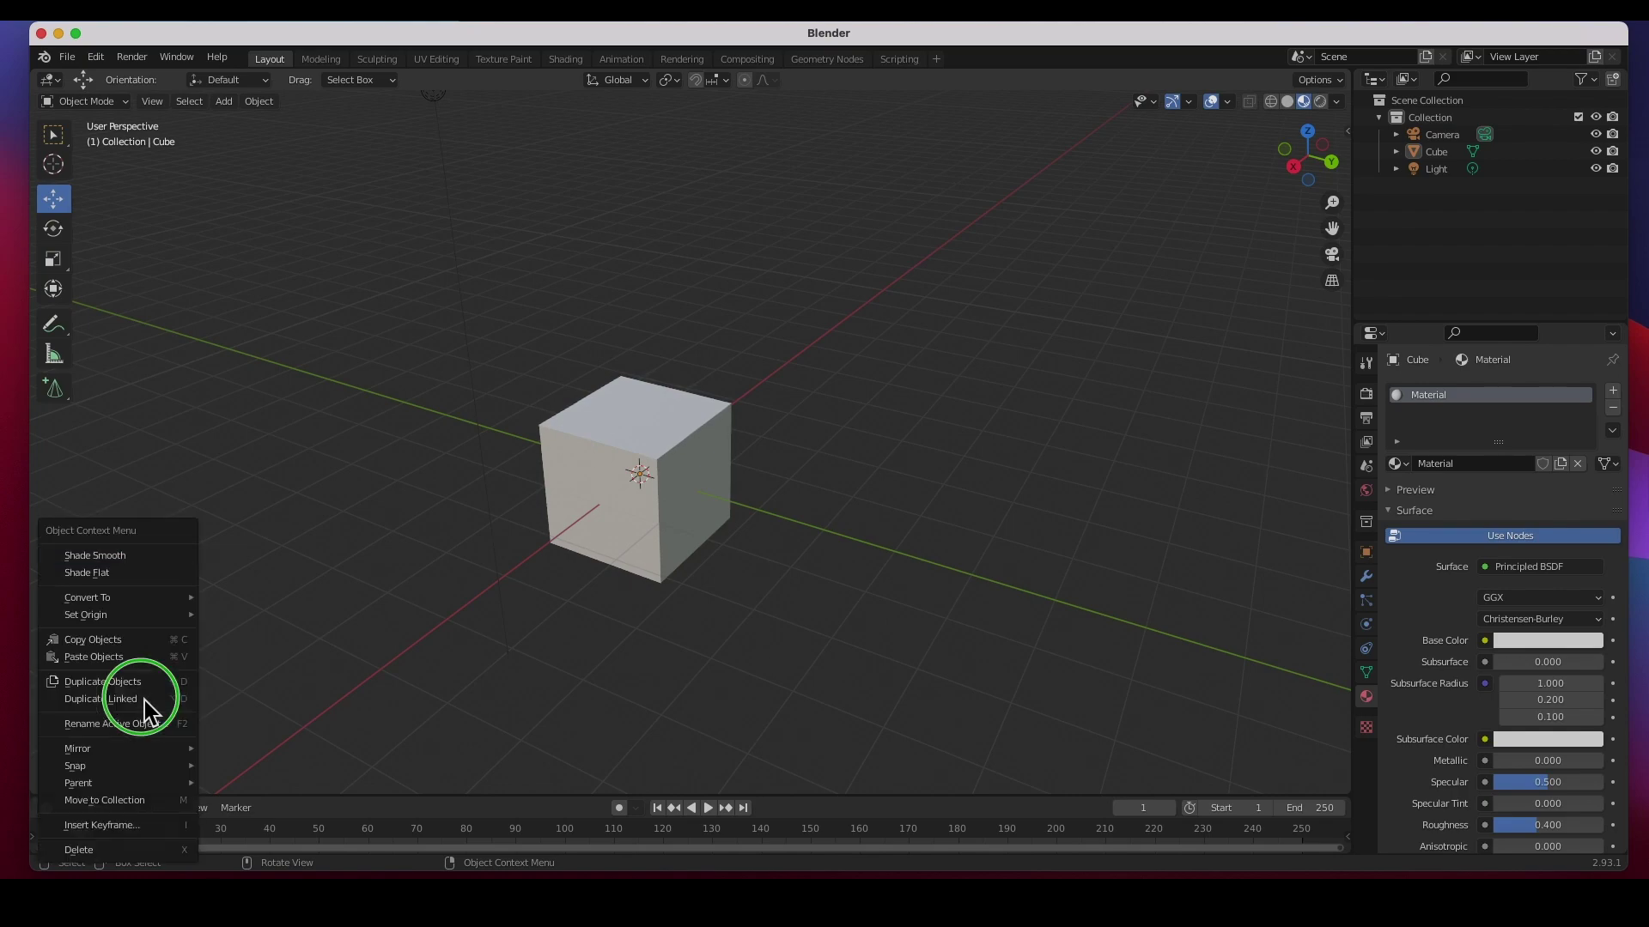
click(351, 643)
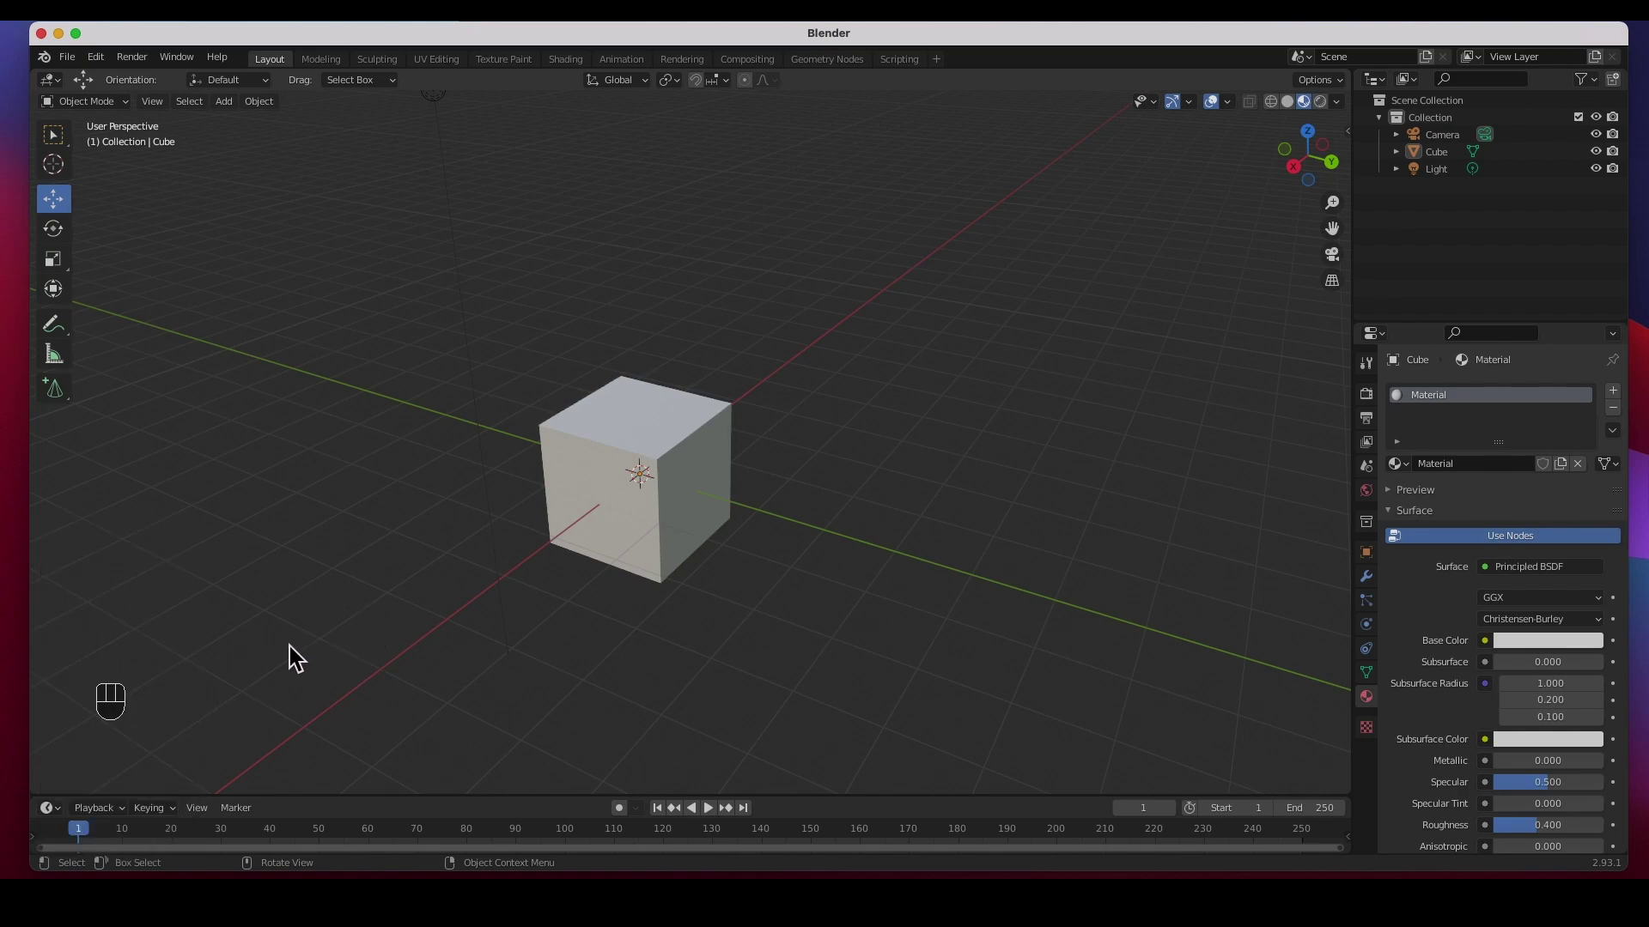
Step: Practise orbiting, panning and zooming the 3D viewport around the cube
alt+drag(275, 646, 276, 646)
alt+drag(826, 486, 790, 465)
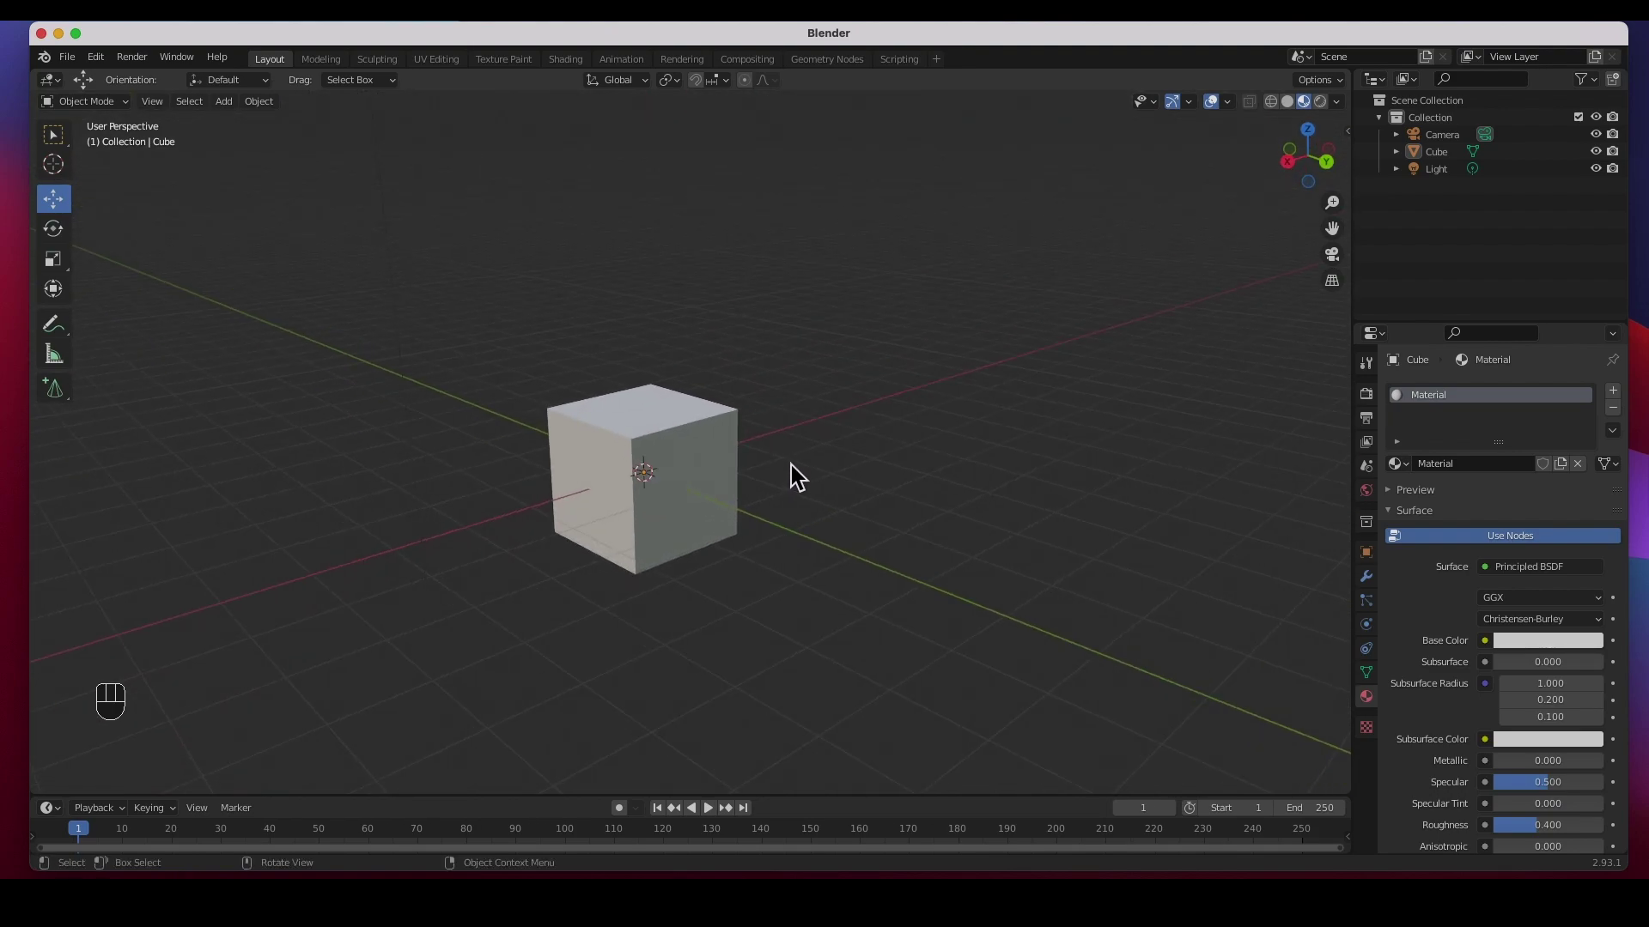
key(shift)
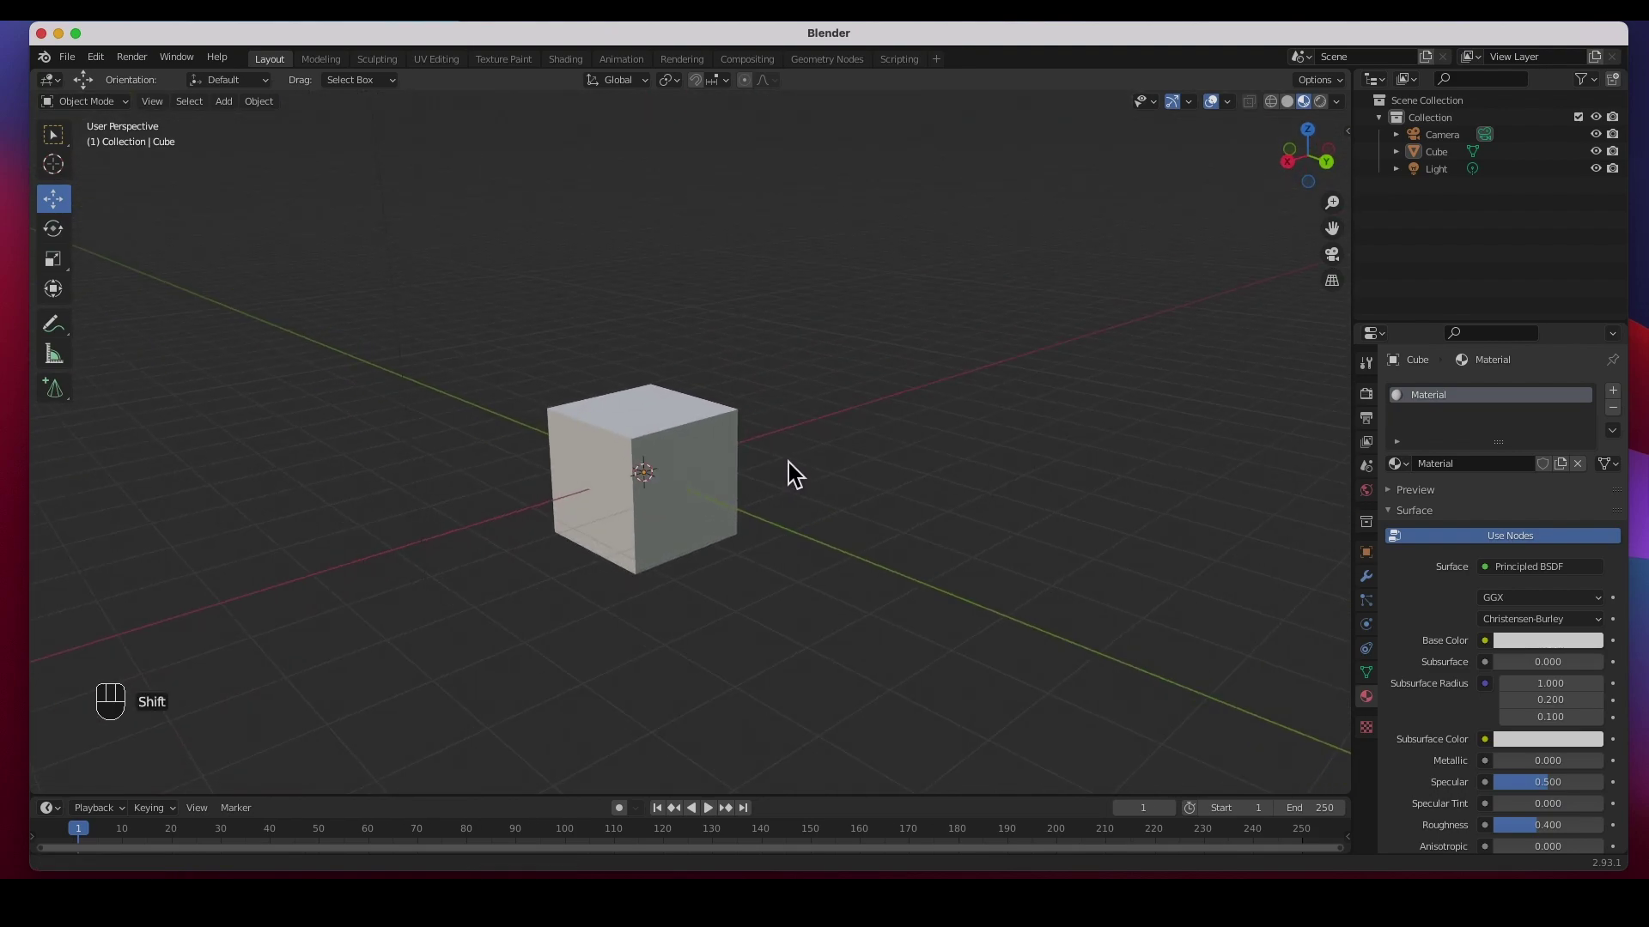
shift+middle_drag(788, 464, 837, 440)
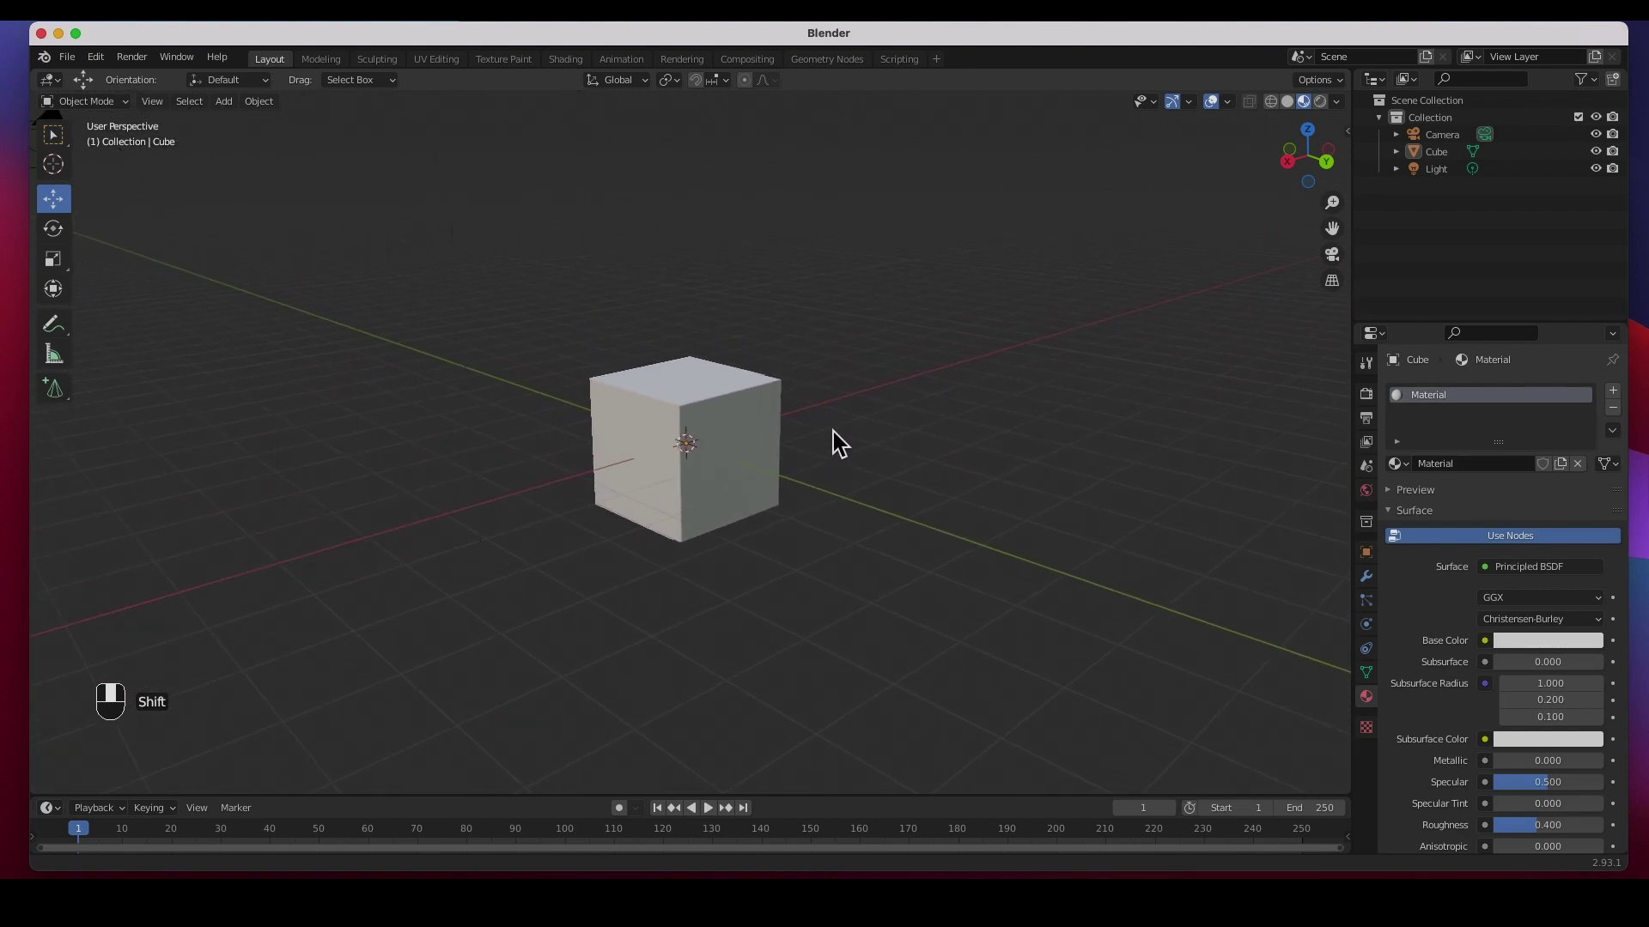
scroll(793, 467, down, 4)
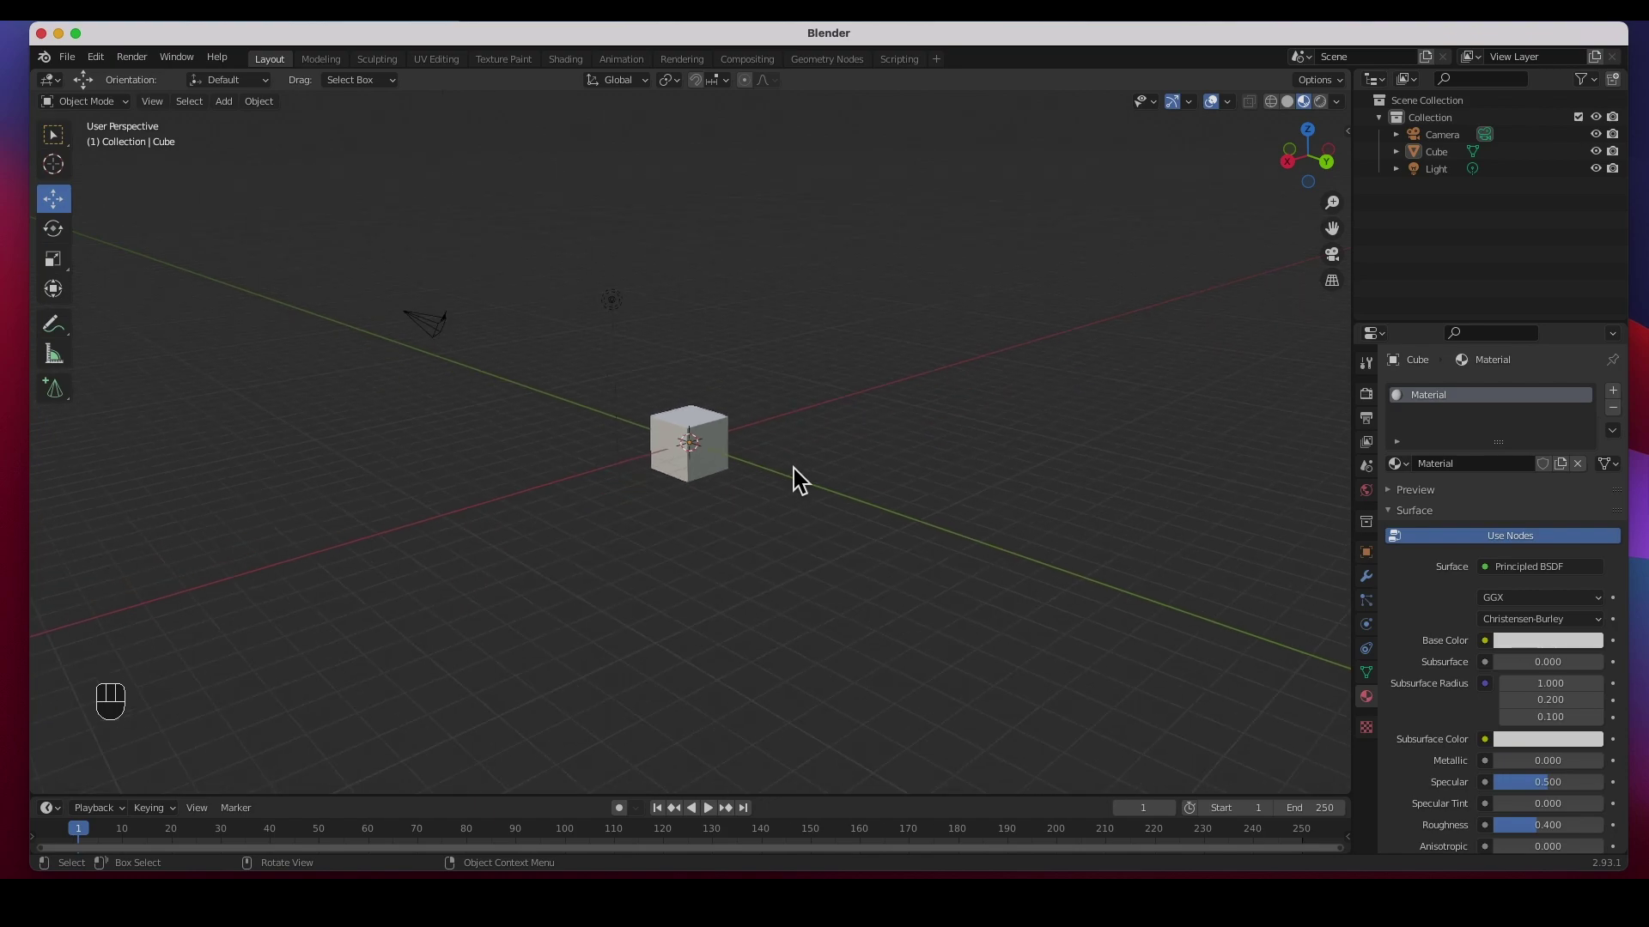
scroll(794, 467, up, 6)
scroll(793, 469, down, 3)
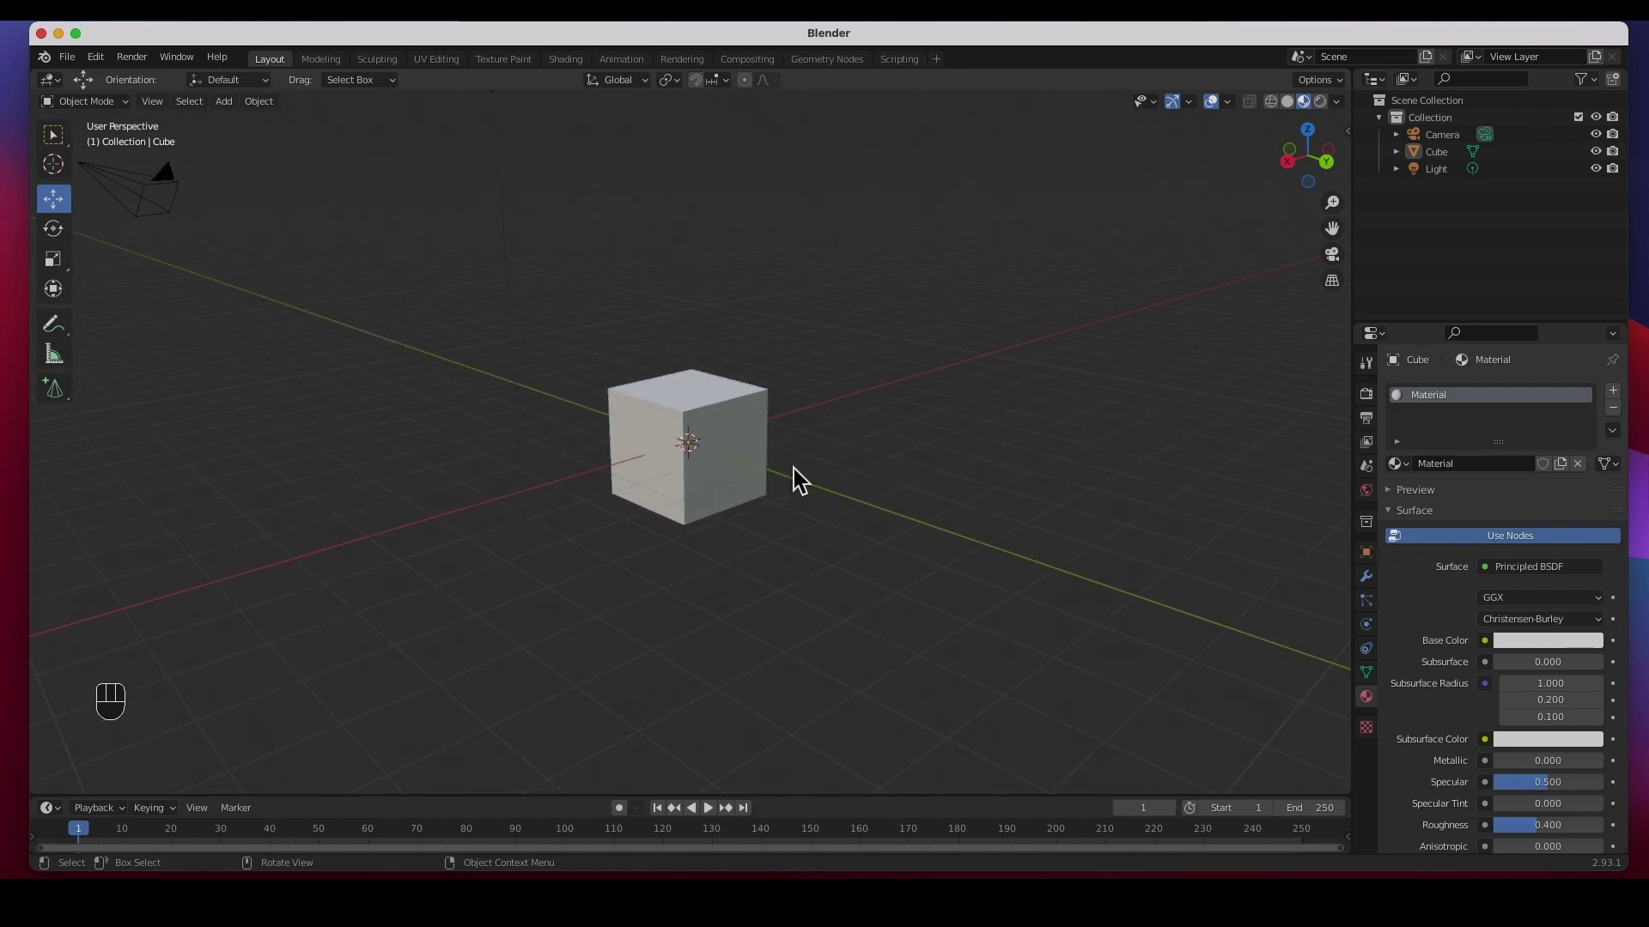
Step: Place the 3D cursor beside the cube and practise zooming the viewport in and out repeatedly
shift+right_drag(794, 467, 867, 457)
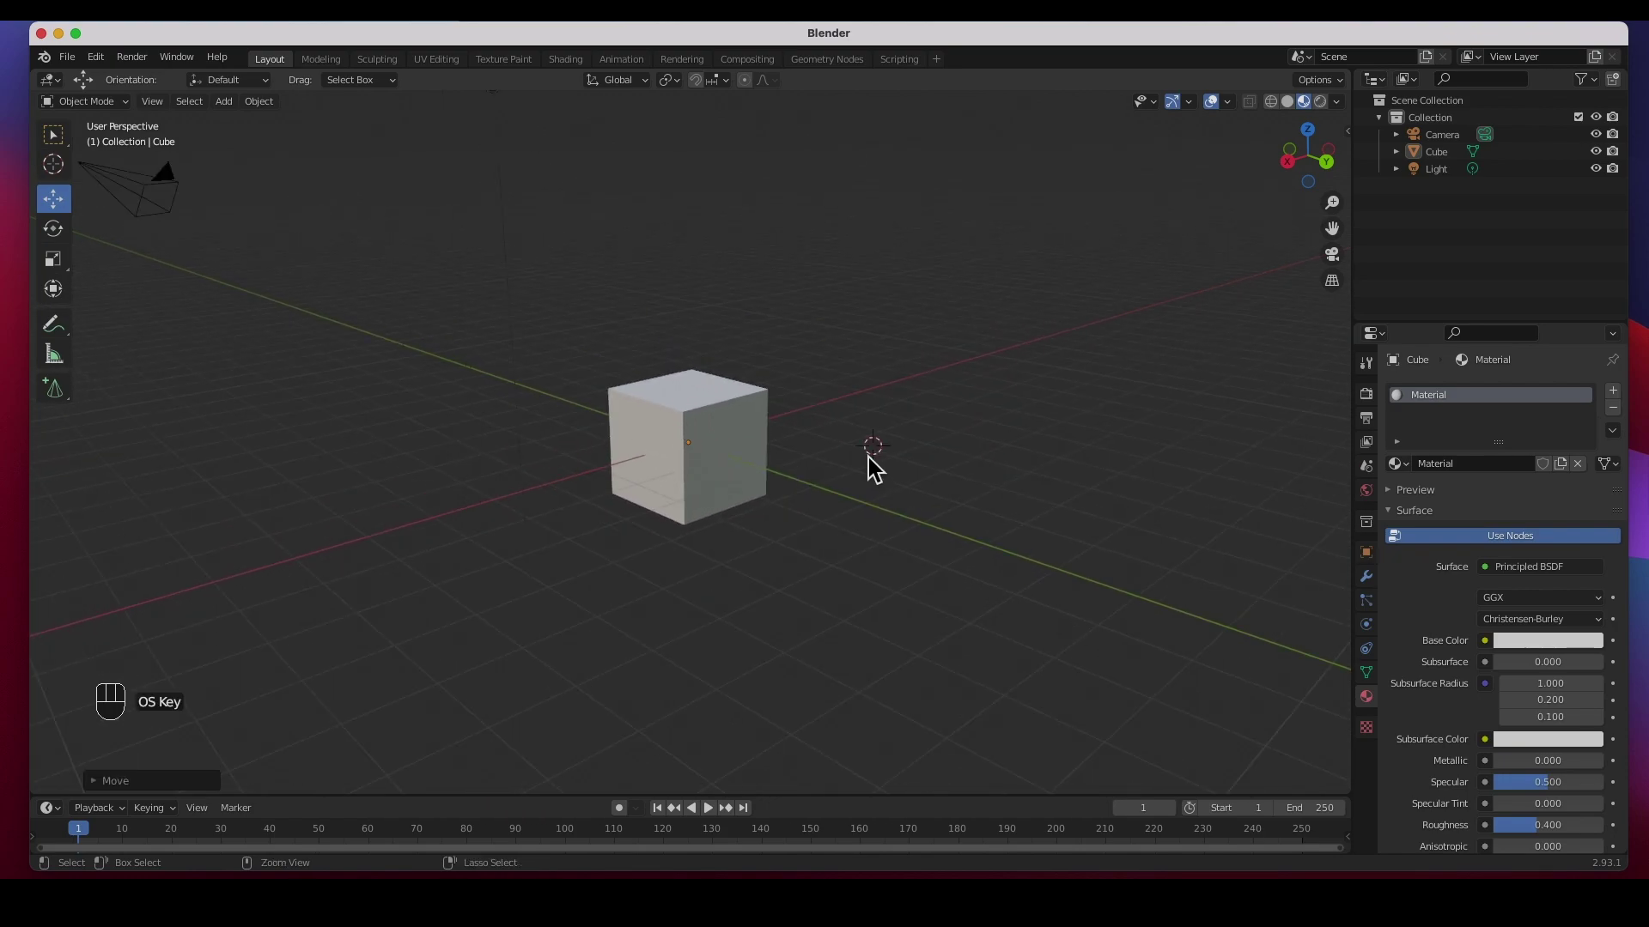
scroll(868, 455, up, 3)
scroll(864, 426, down, 6)
scroll(868, 630, up, 3)
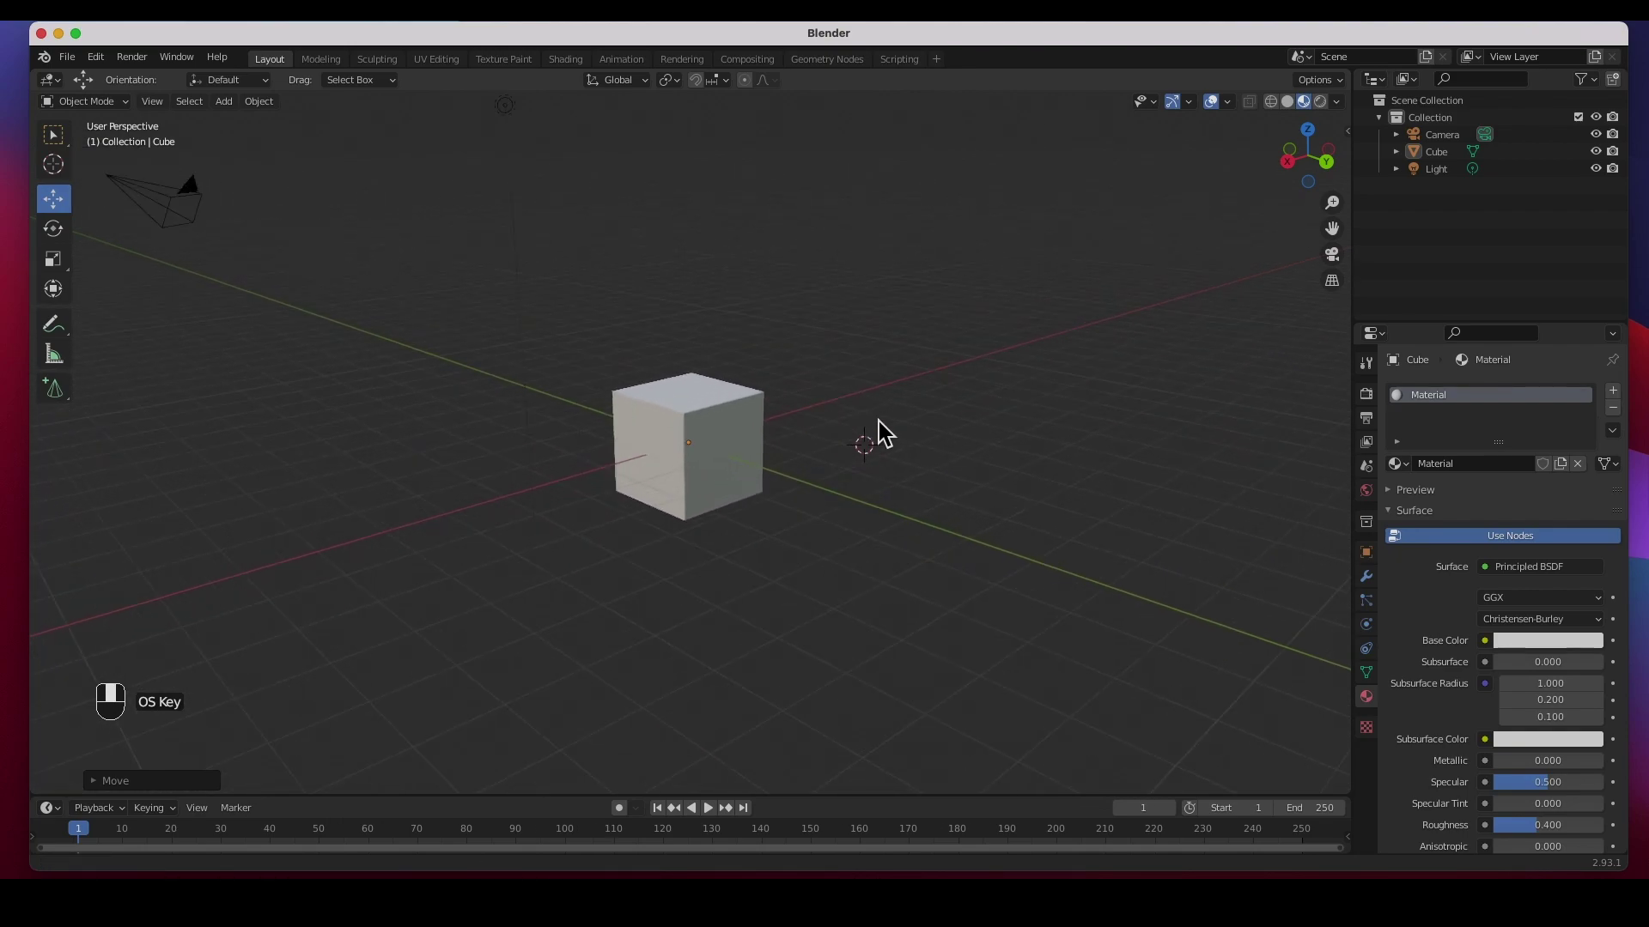
scroll(878, 421, up, 3)
scroll(883, 360, down, 4)
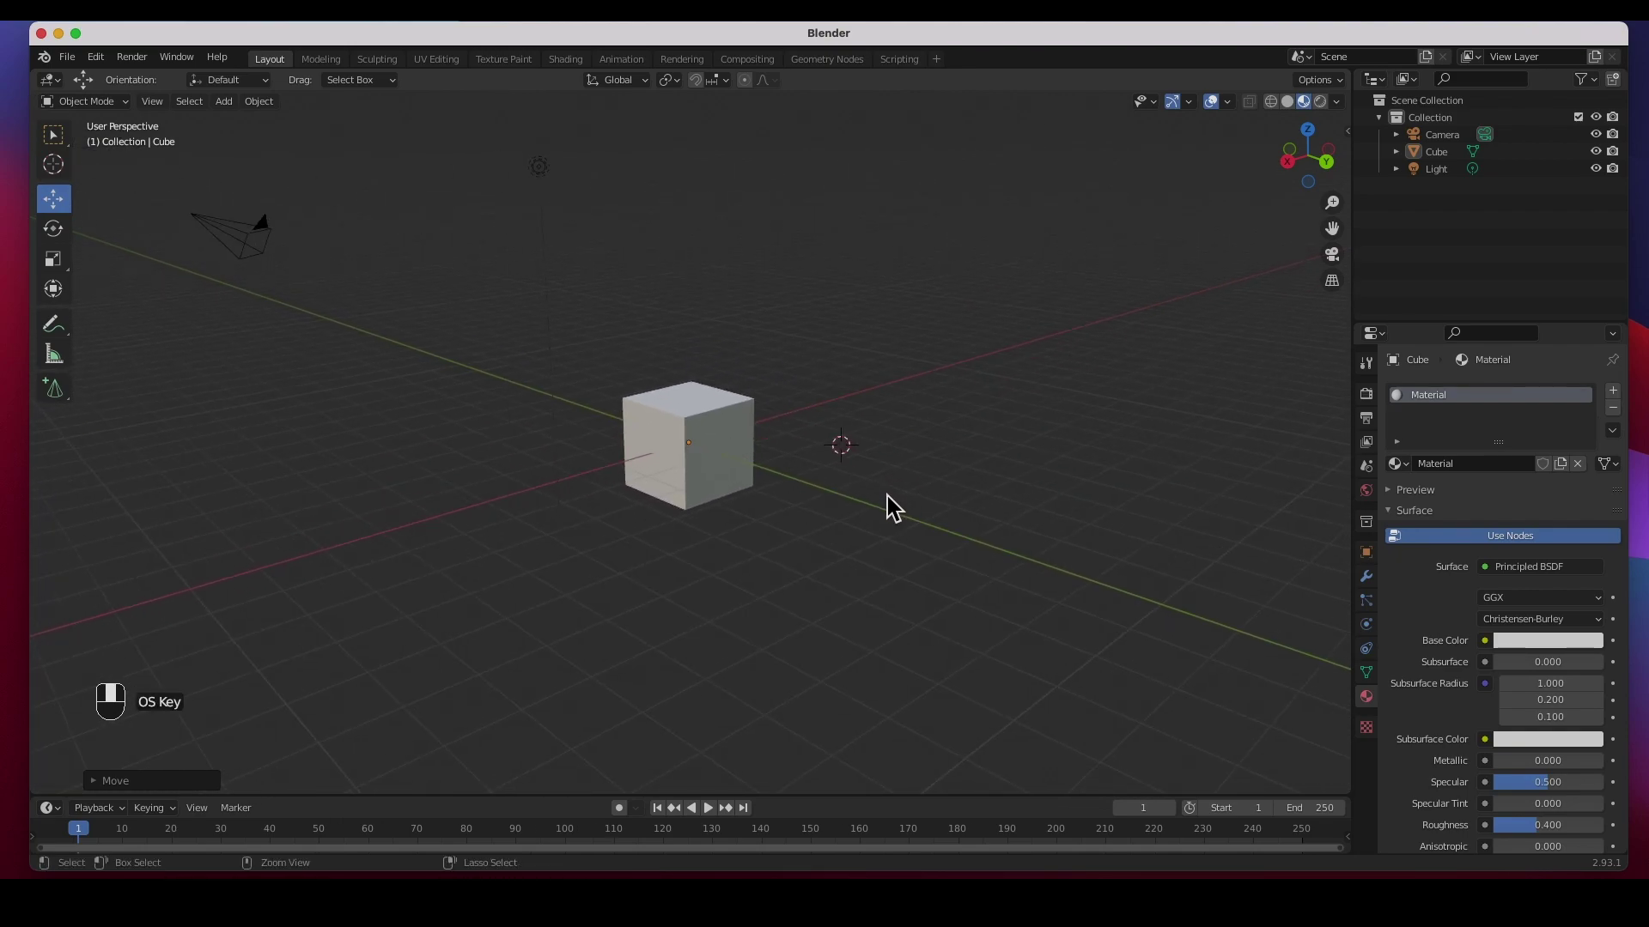
scroll(889, 481, down, 2)
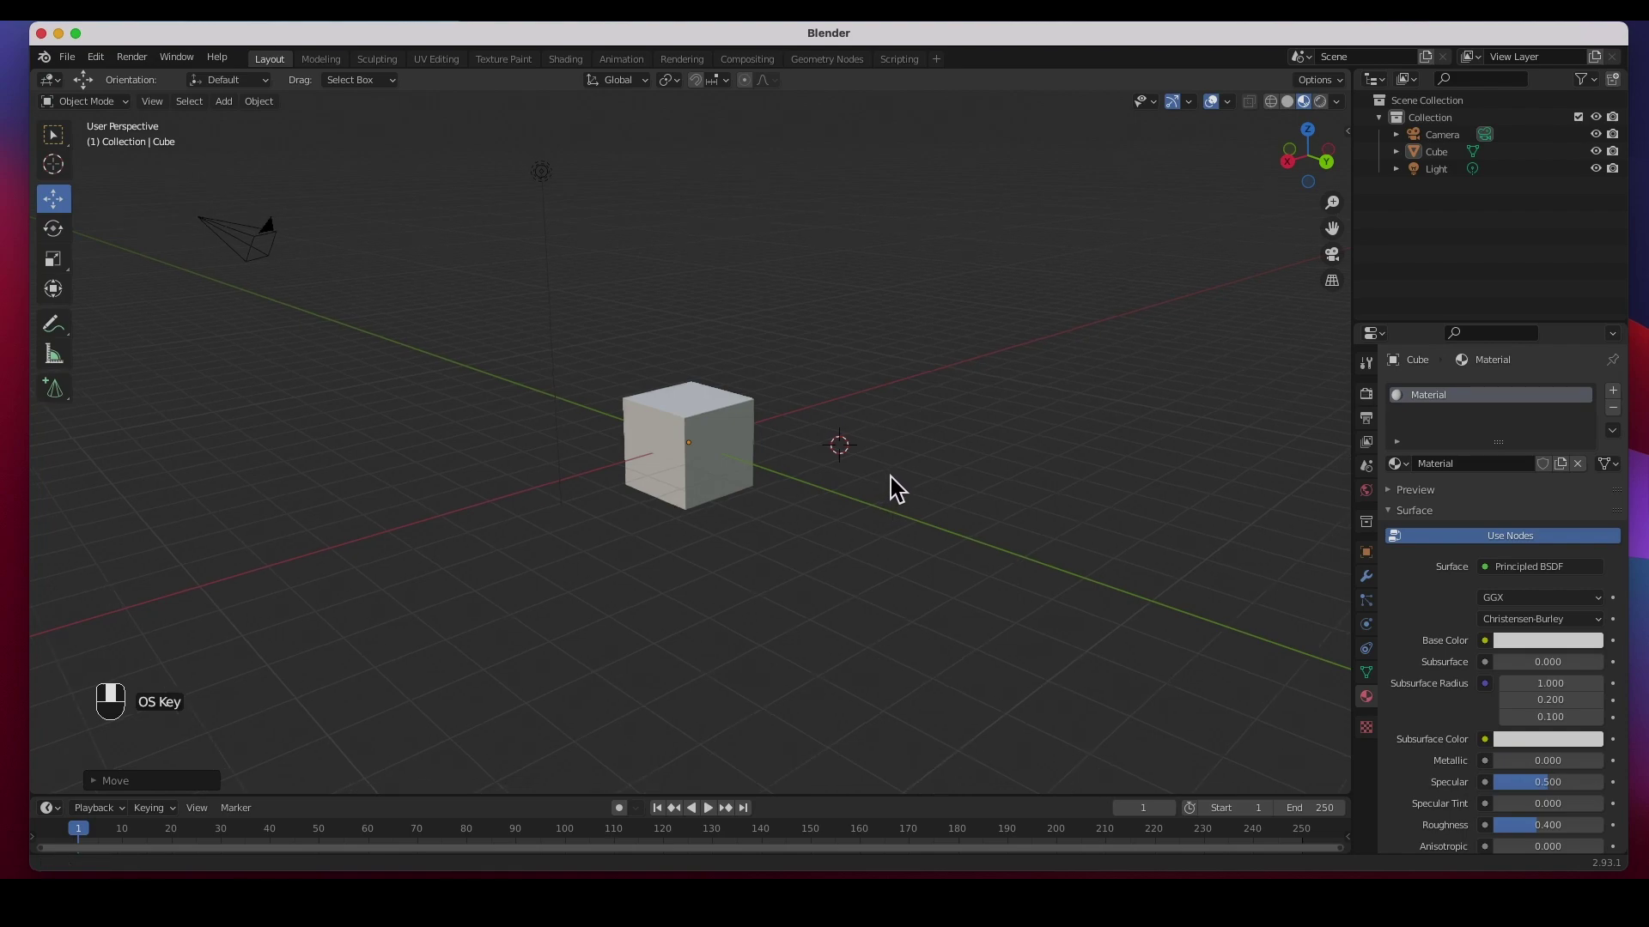
scroll(897, 361, up, 5)
scroll(889, 434, down, 5)
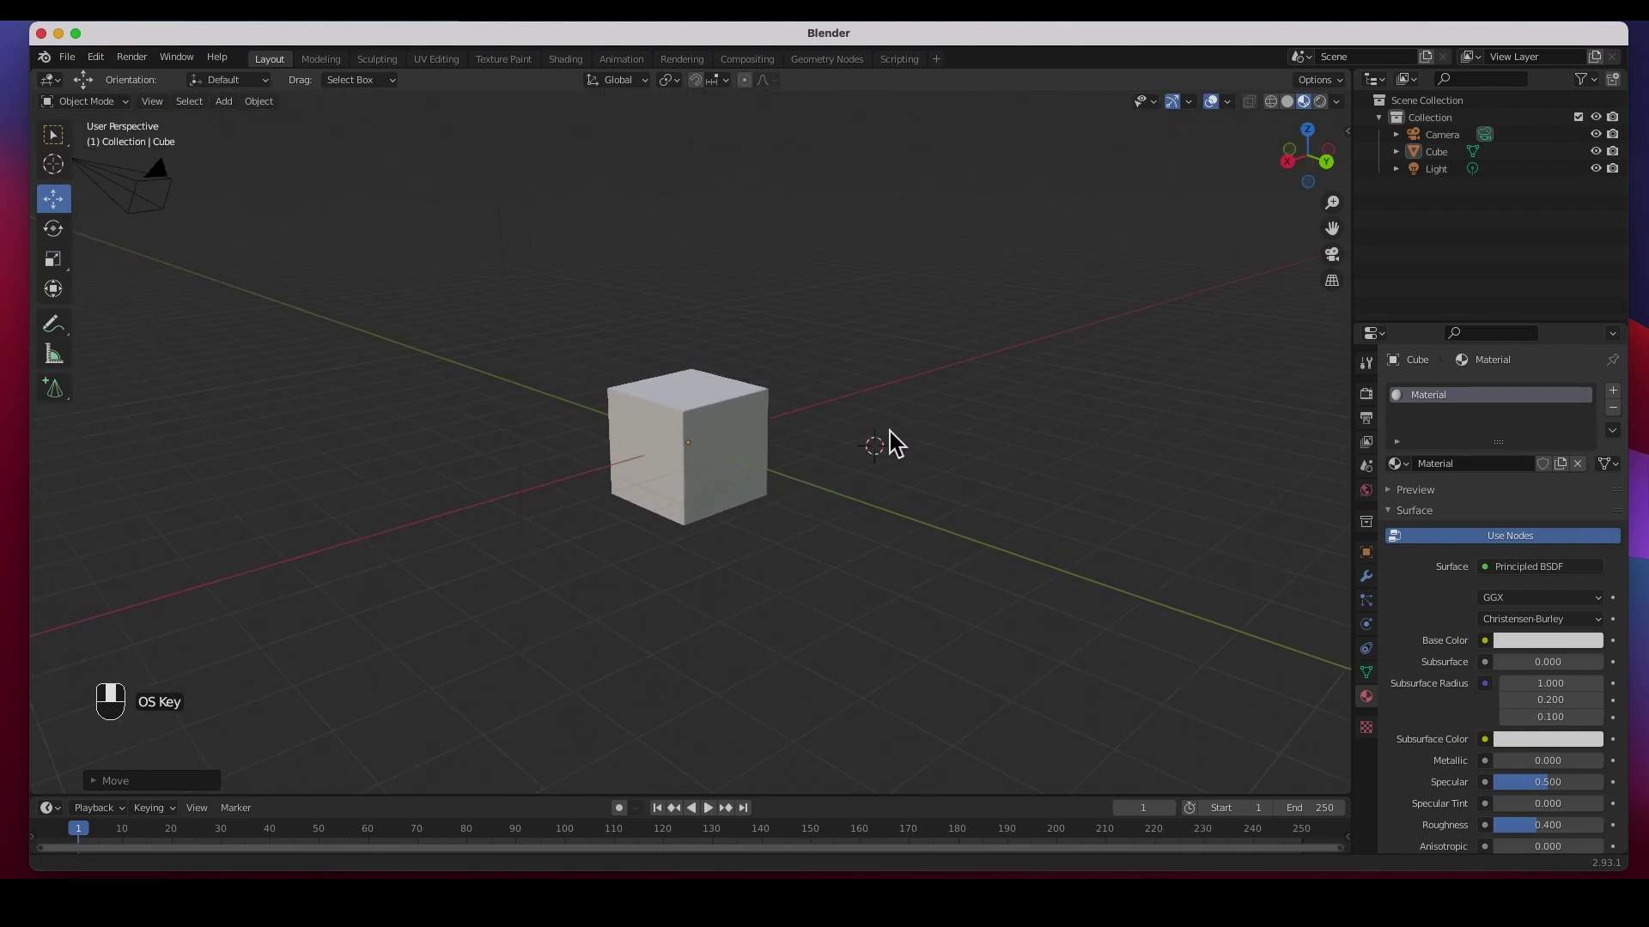
scroll(889, 435, down, 3)
scroll(889, 433, up, 3)
scroll(889, 433, down, 4)
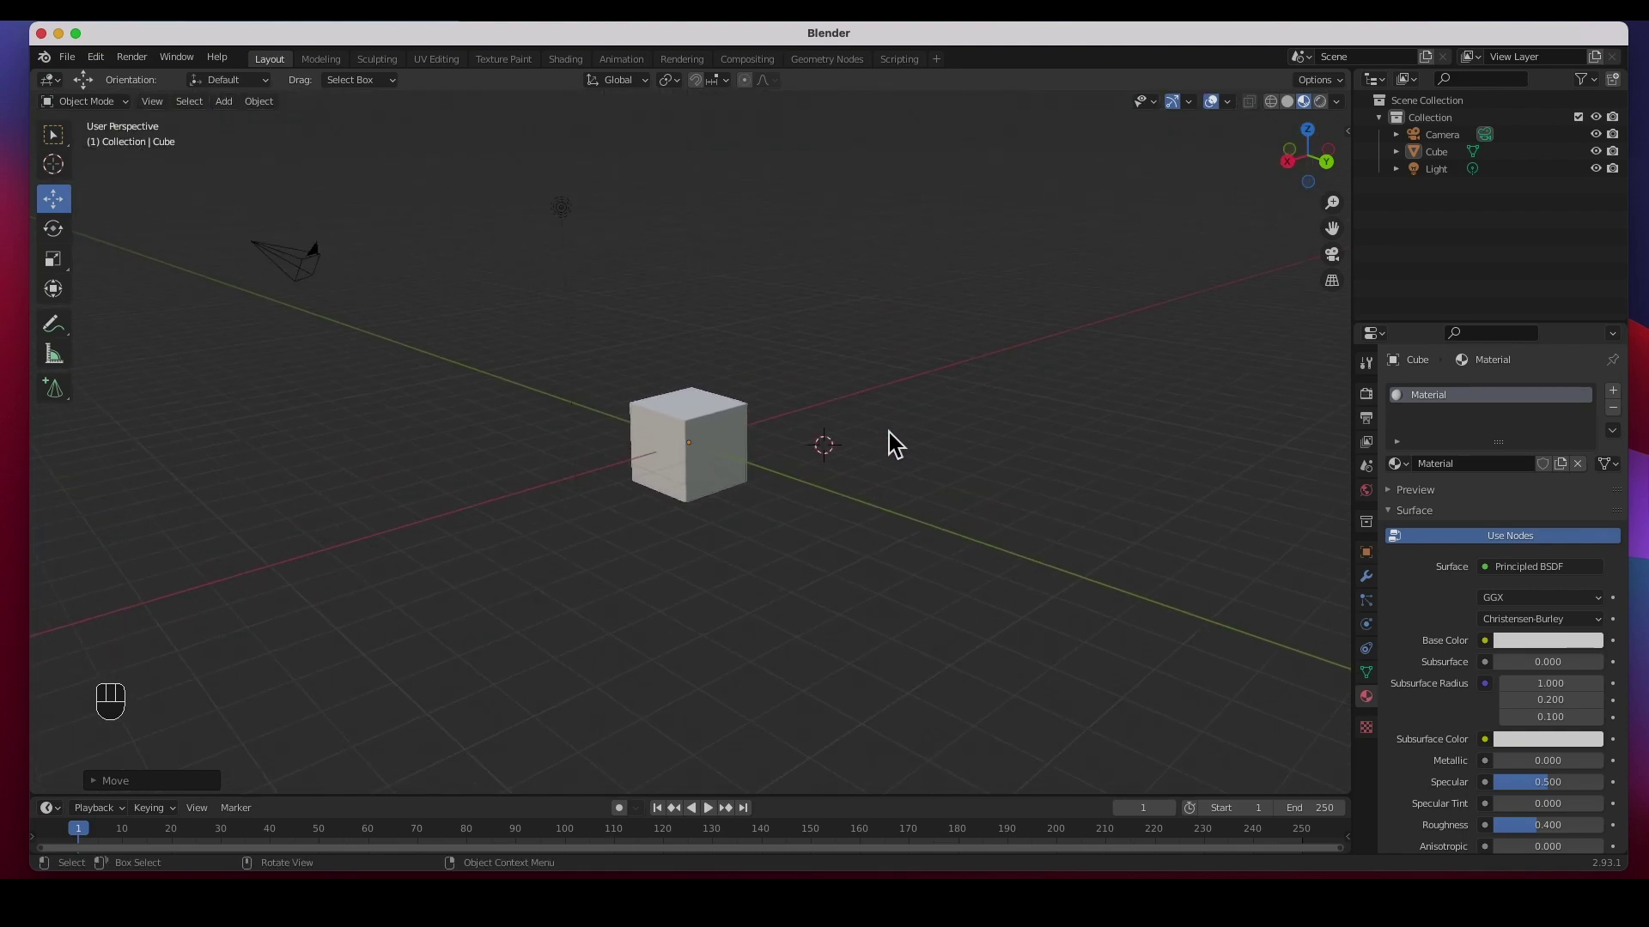
scroll(889, 431, down, 2)
scroll(890, 433, up, 2)
scroll(888, 433, down, 2)
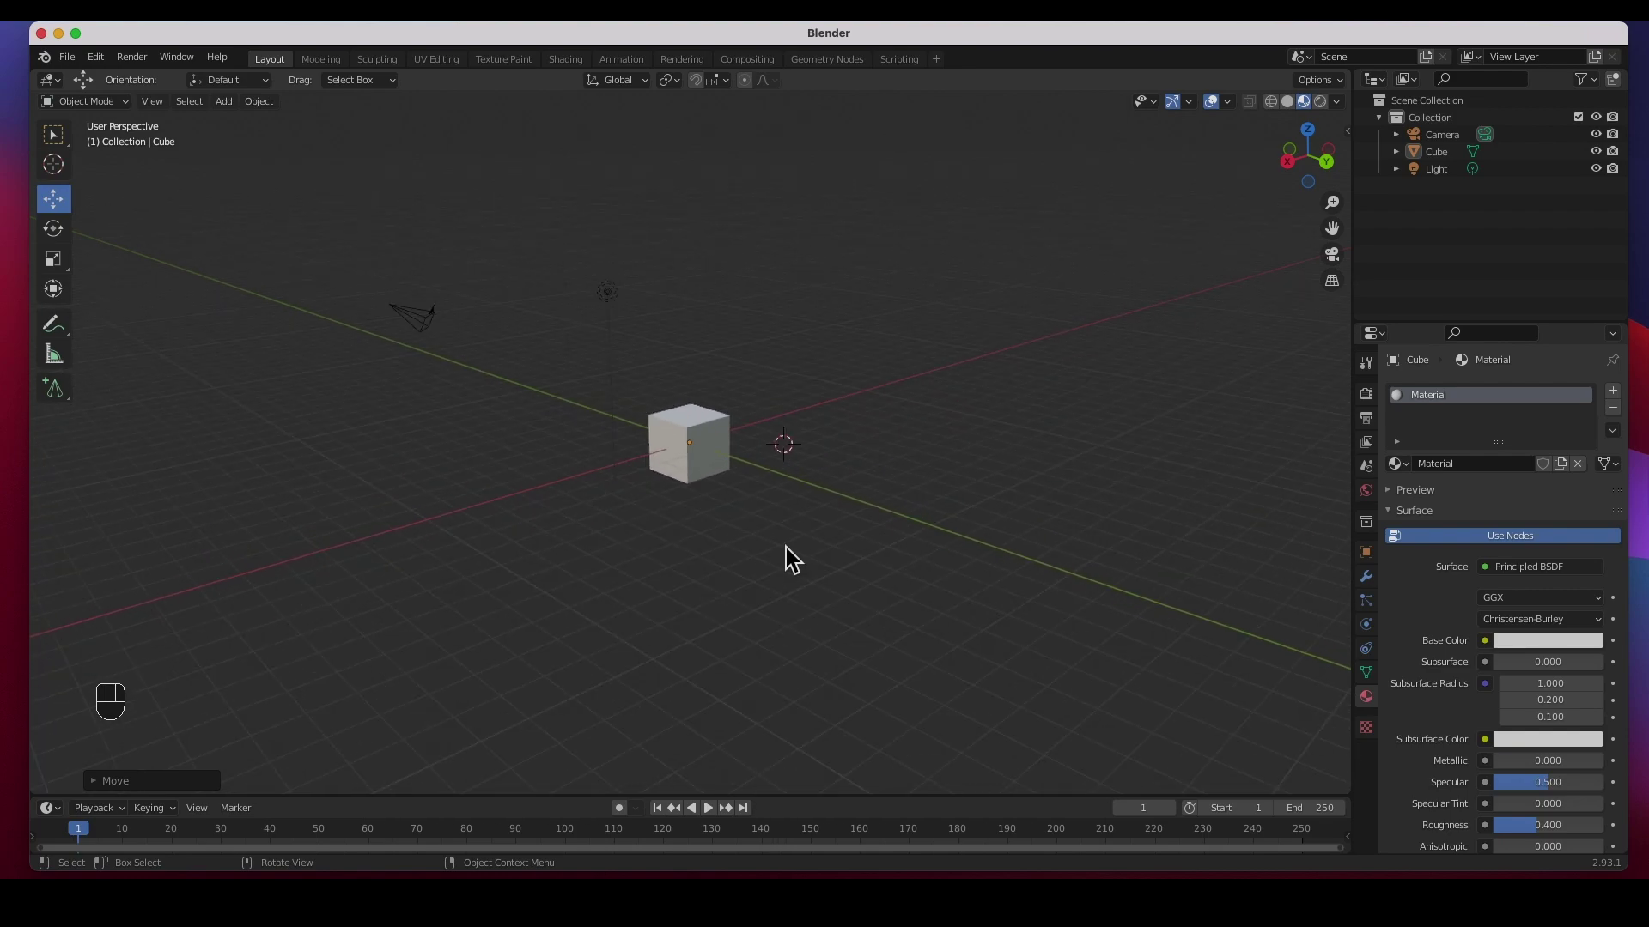